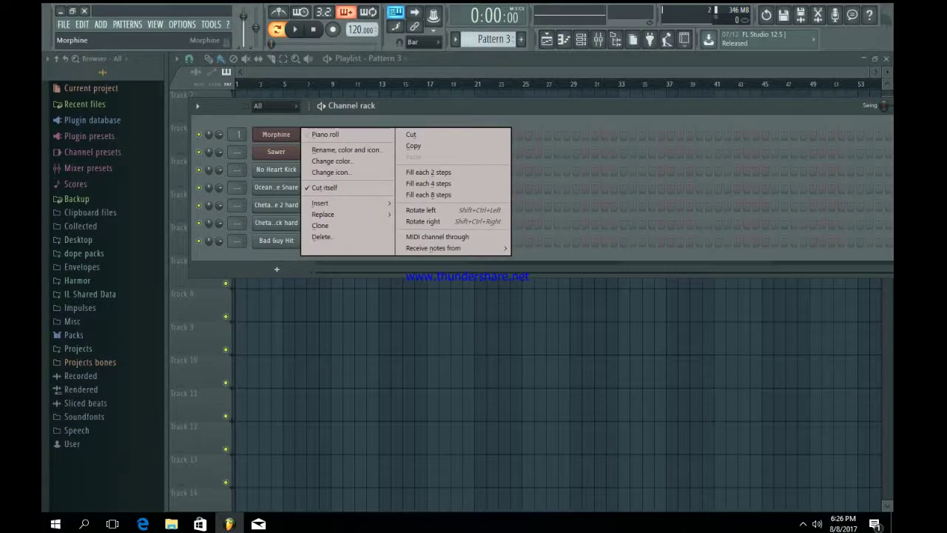
# Inspect the Morphine channel's KBD Soft Key NUC preset in the Keyboards bank of the presets library and audition its sound.
pyautogui.press('Escape')
pyautogui.click(276, 134)
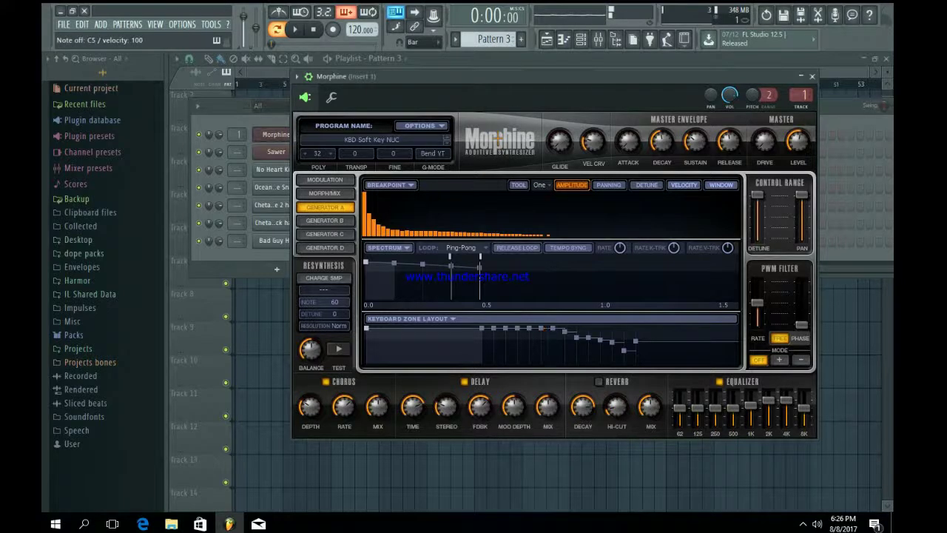
pyautogui.click(372, 140)
pyautogui.press('m')
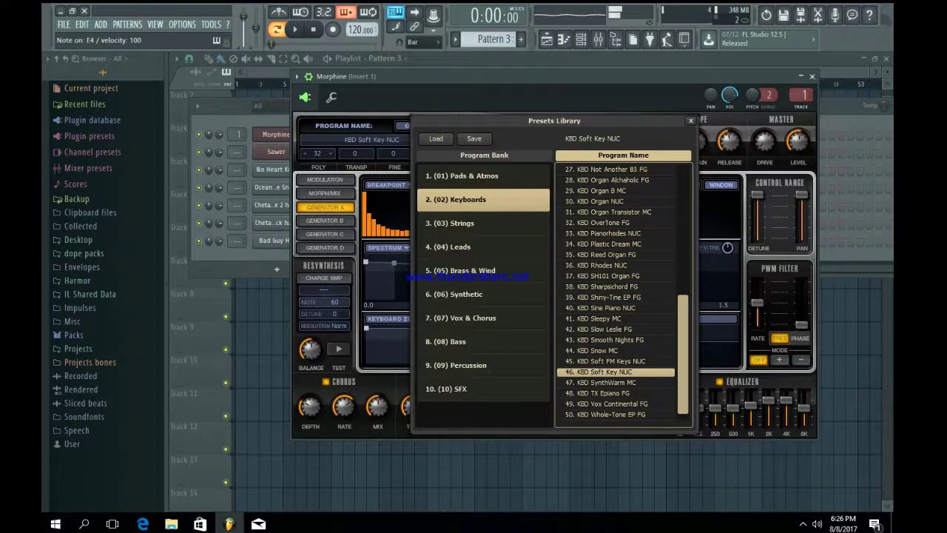
pyautogui.press('Escape')
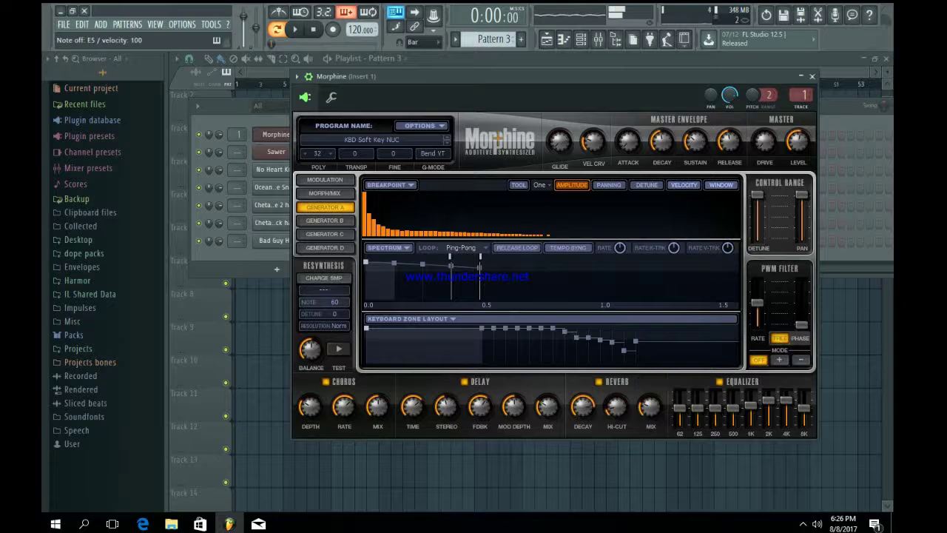
pyautogui.press('Escape')
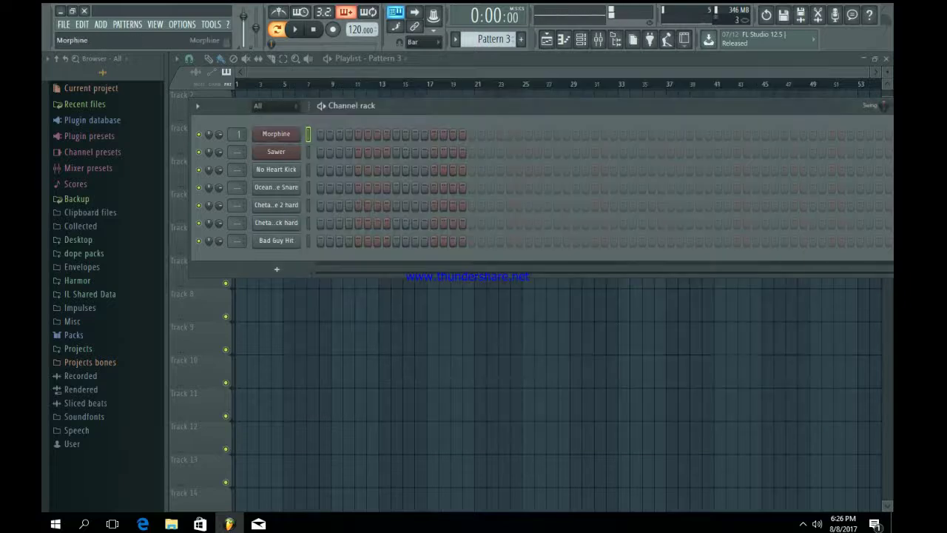
# Open Morphine's piano roll and add a G#5 note at bar 1 above the existing C#5 and E5 notes.
pyautogui.rightClick(277, 134)
pyautogui.click(330, 134)
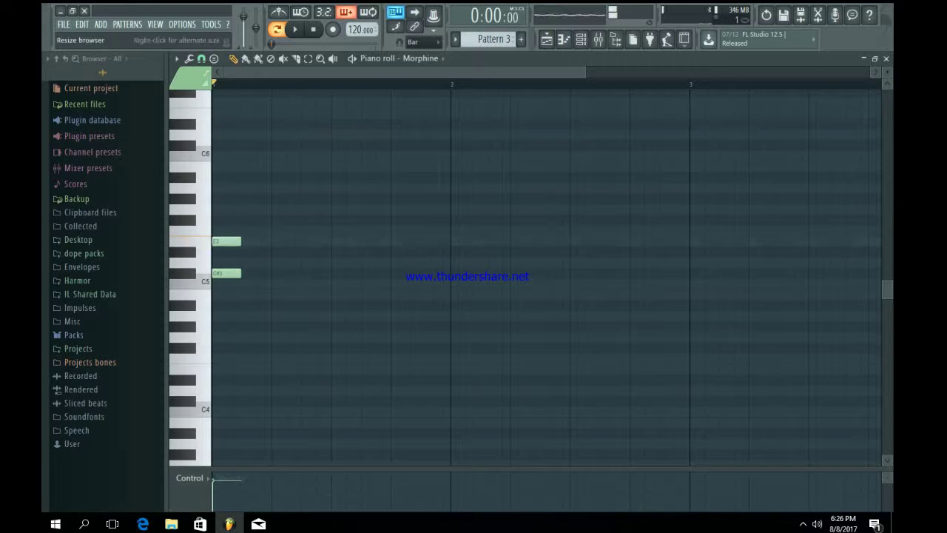
pyautogui.press('space')
pyautogui.keyDown('ctrl'); pyautogui.scroll(-2, 450, 278); pyautogui.keyUp('ctrl')
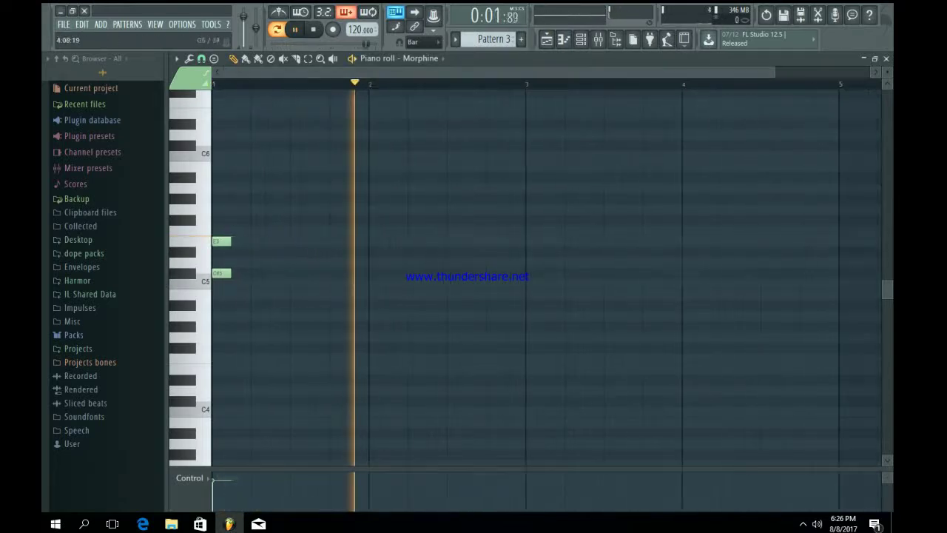
pyautogui.press('space')
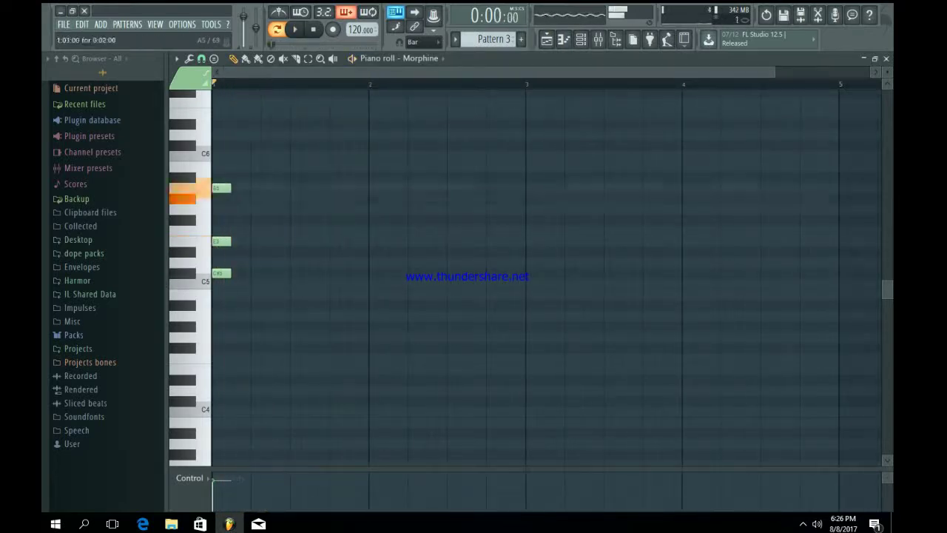
pyautogui.moveTo(221, 187); pyautogui.dragTo(221, 198)
pyautogui.press('space')
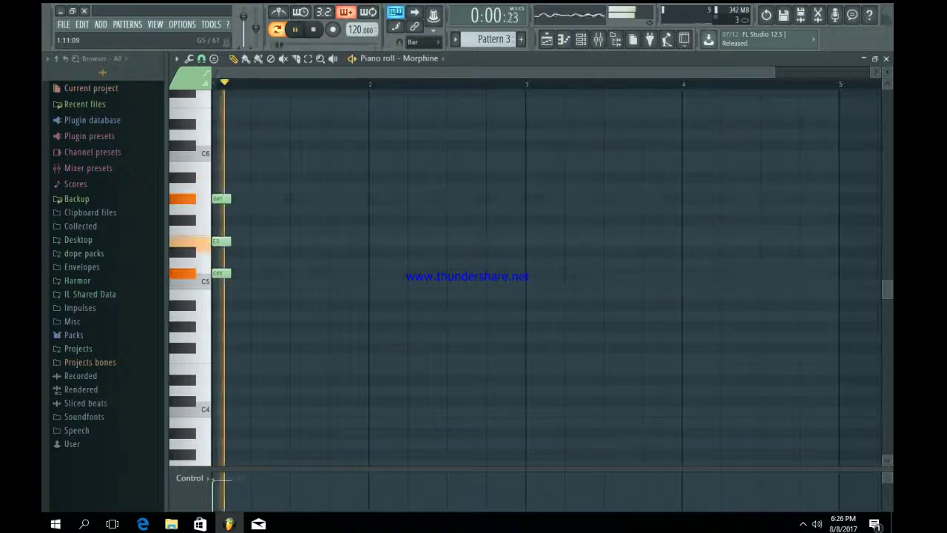
pyautogui.press('space')
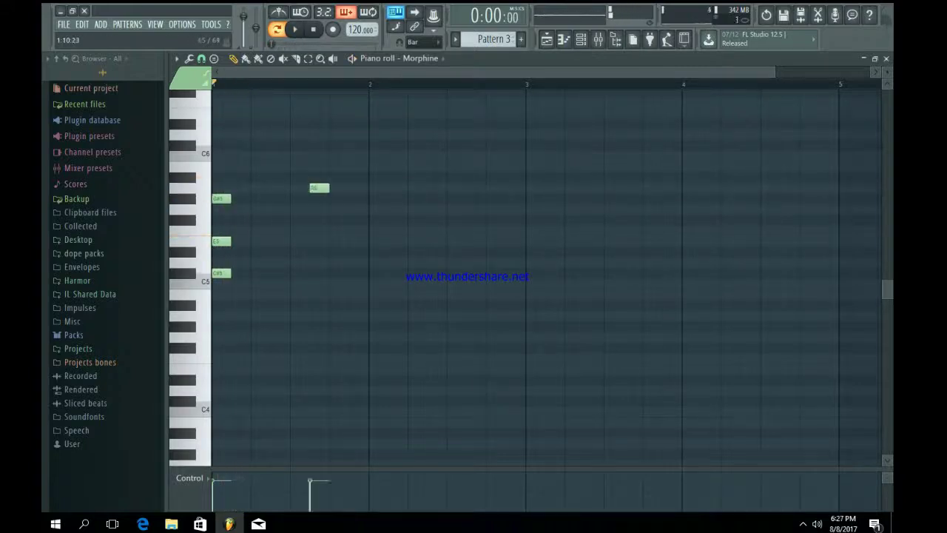
# Add an A5, E5 and C5 chord in the second half of bar 1 and shift it to beat 4.
pyautogui.press('space')
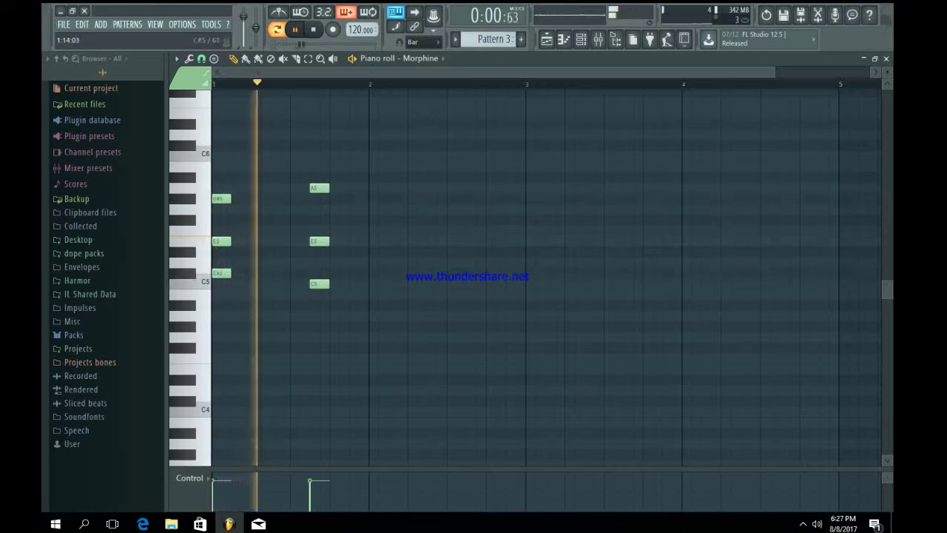
pyautogui.press('space')
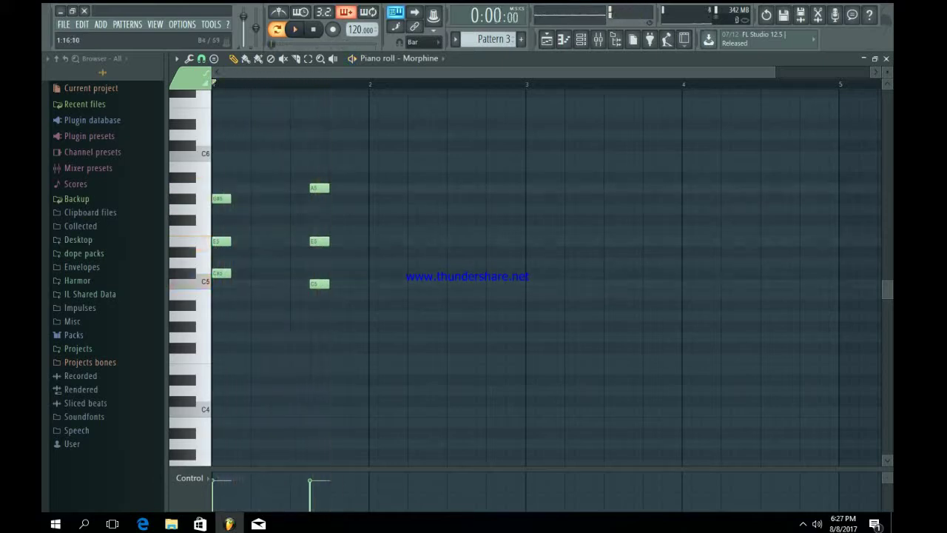
pyautogui.moveTo(335, 301); pyautogui.dragTo(281, 182)
pyautogui.press('space')
pyautogui.moveTo(347, 236); pyautogui.dragTo(367, 236)
pyautogui.press('space')
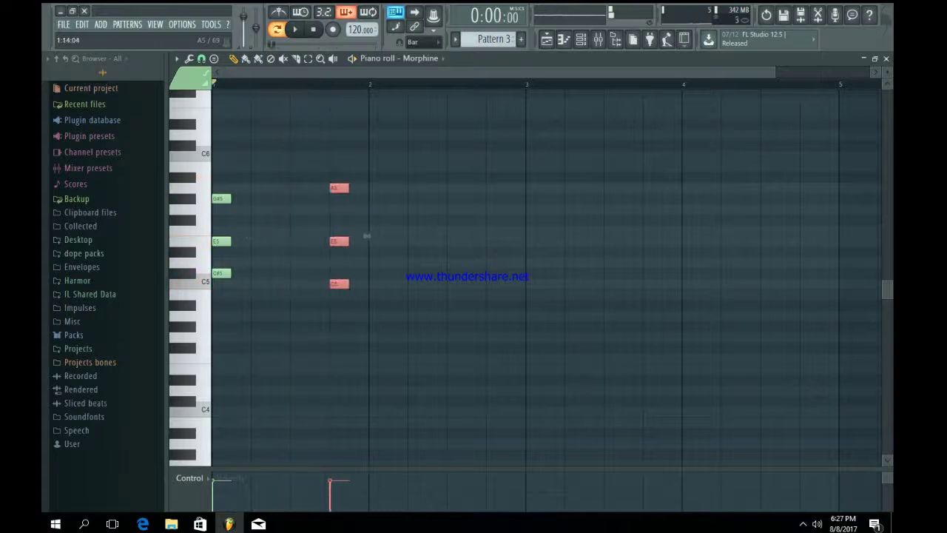
pyautogui.press('space')
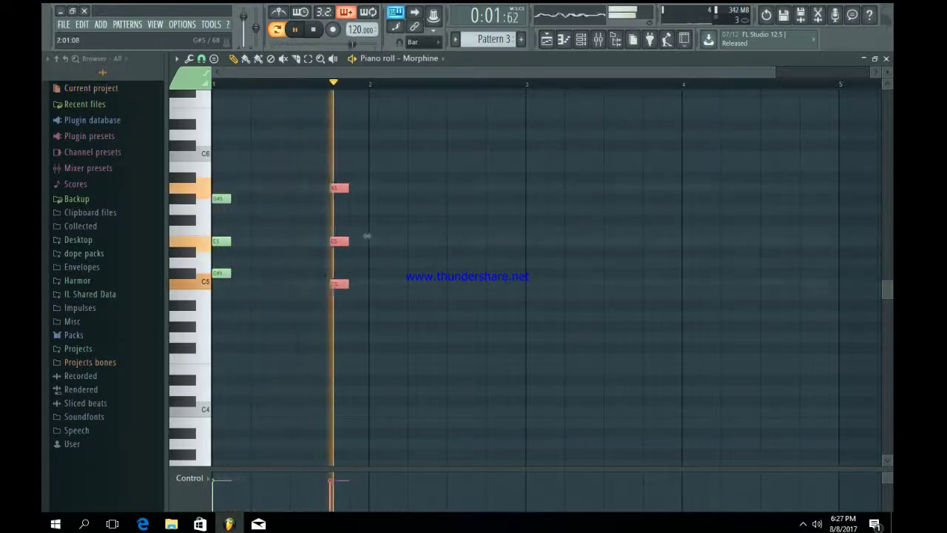
pyautogui.press('space')
# Raise the second chord's C5 to C#5 and add a C#5, E5 and G#5 chord on beat 2 of bar 2.
pyautogui.keyDown('ctrl'); pyautogui.click(367, 236); pyautogui.keyUp('ctrl')
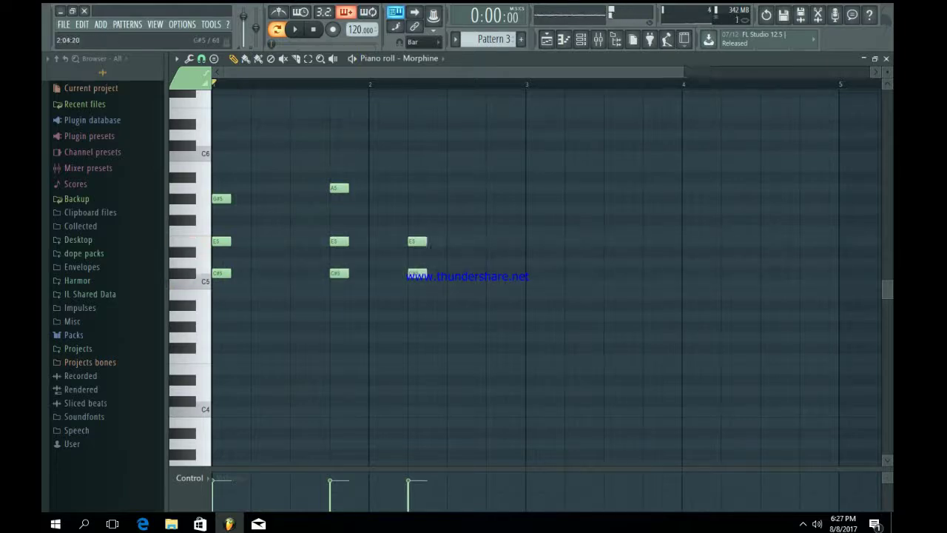
pyautogui.press('space')
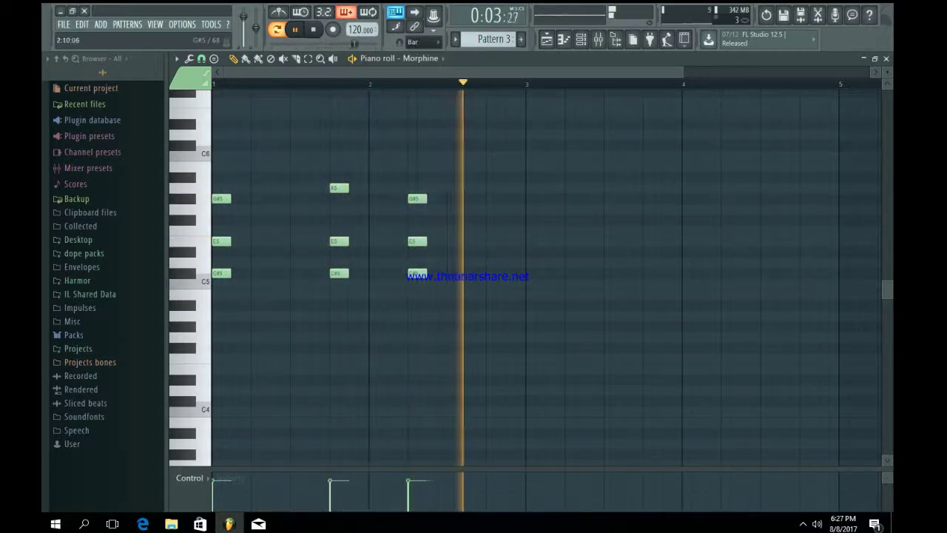
pyautogui.moveTo(683, 73); pyautogui.dragTo(870, 72)
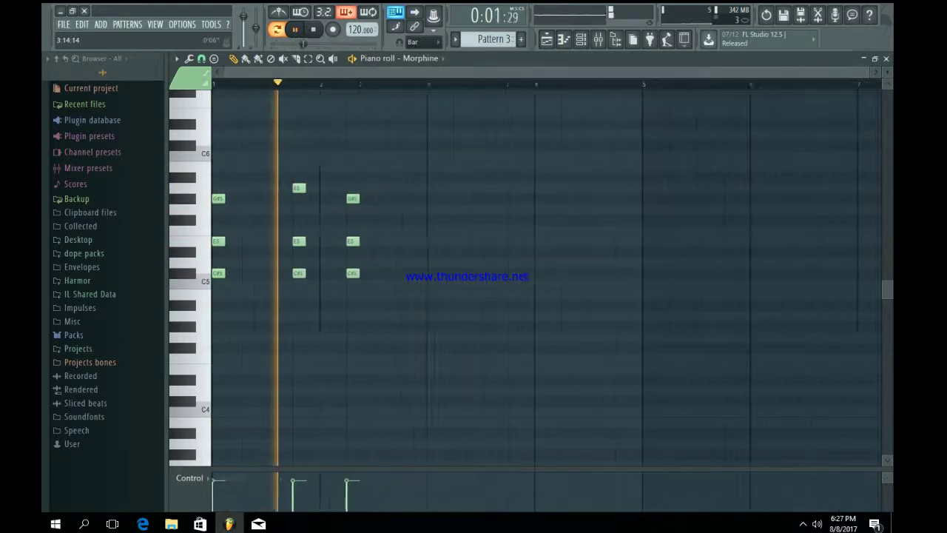
pyautogui.press('space')
# Duplicate the three-chord phrase twice, aligning the copies to start at bar 3 and bar 5.
pyautogui.moveTo(483, 354); pyautogui.dragTo(210, 129)
pyautogui.hotkey('ctrl', 'b')
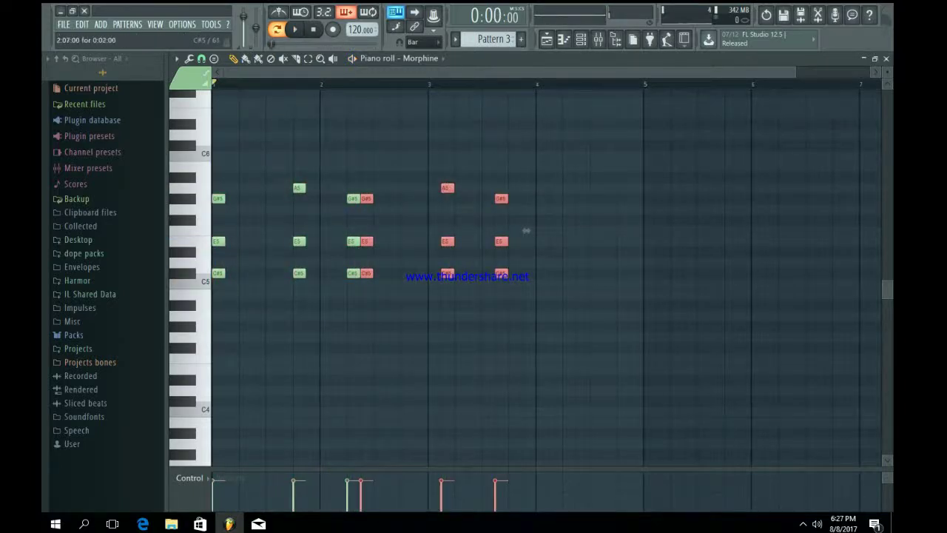
pyautogui.moveTo(525, 230); pyautogui.dragTo(594, 231)
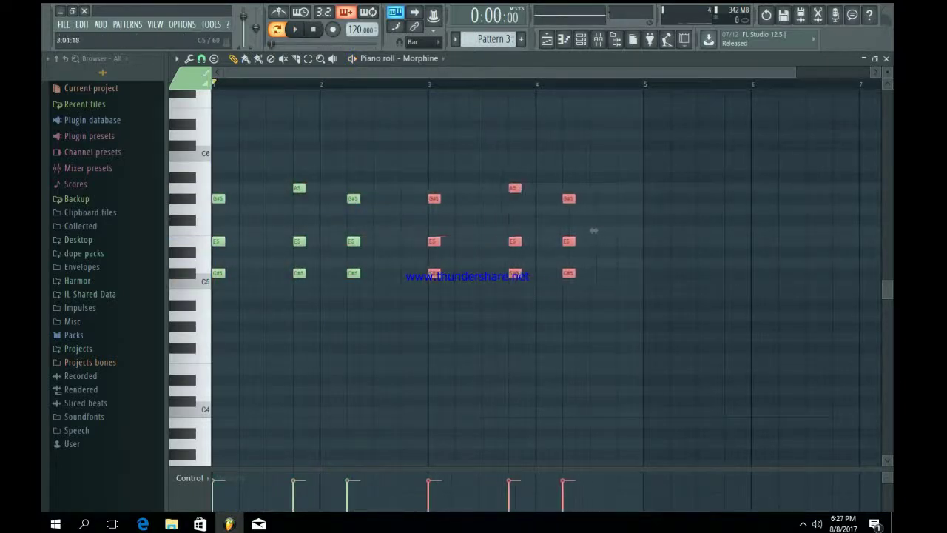
pyautogui.hotkey('ctrl', 'b')
pyautogui.moveTo(742, 230); pyautogui.dragTo(809, 231)
pyautogui.press('space')
pyautogui.press('space')
pyautogui.hotkey('ctrl', 'd')
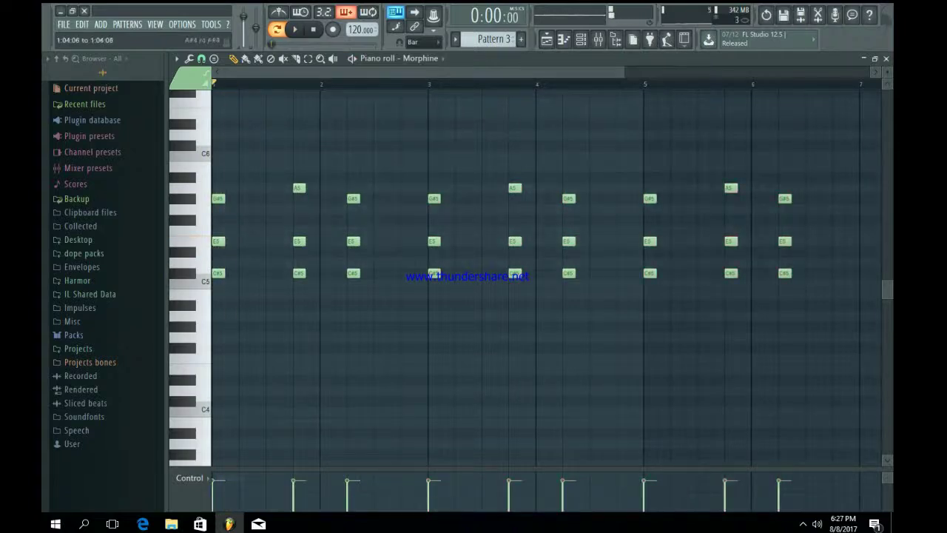
# Lengthen the opening chords at bars 1, 3 and 5 to about 3.5 steps each while playing the pattern.
pyautogui.moveTo(234, 305); pyautogui.dragTo(159, 192)
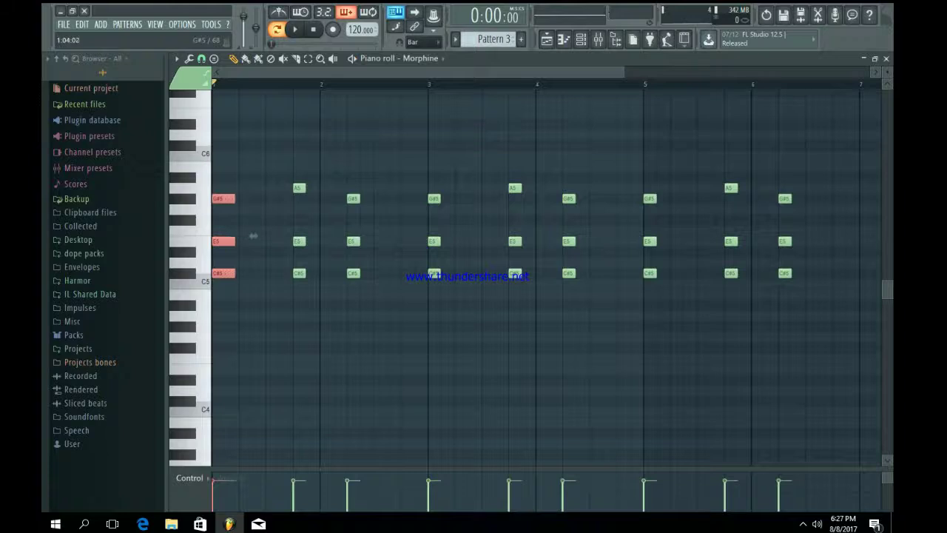
pyautogui.press('space')
pyautogui.hotkey('ctrl', 'd')
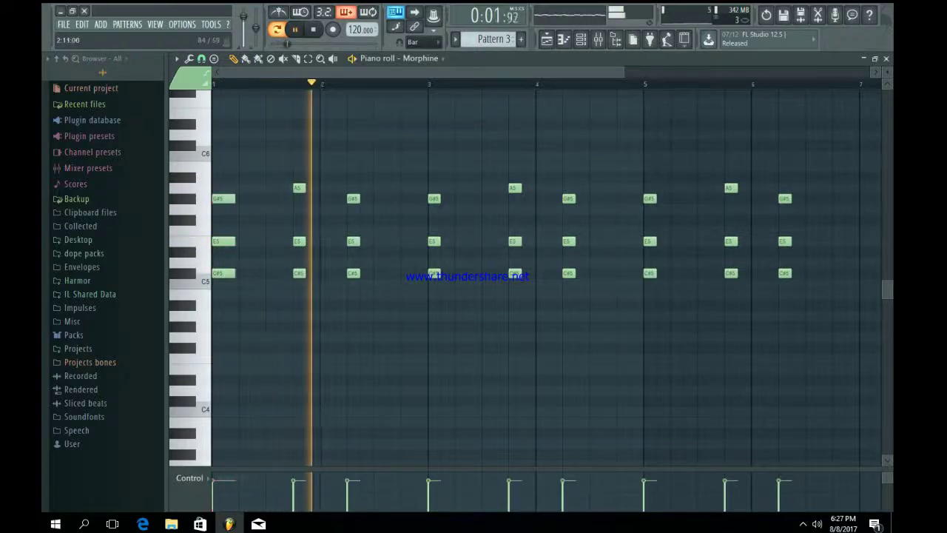
pyautogui.moveTo(466, 299); pyautogui.dragTo(425, 197)
pyautogui.moveTo(459, 235); pyautogui.dragTo(468, 236)
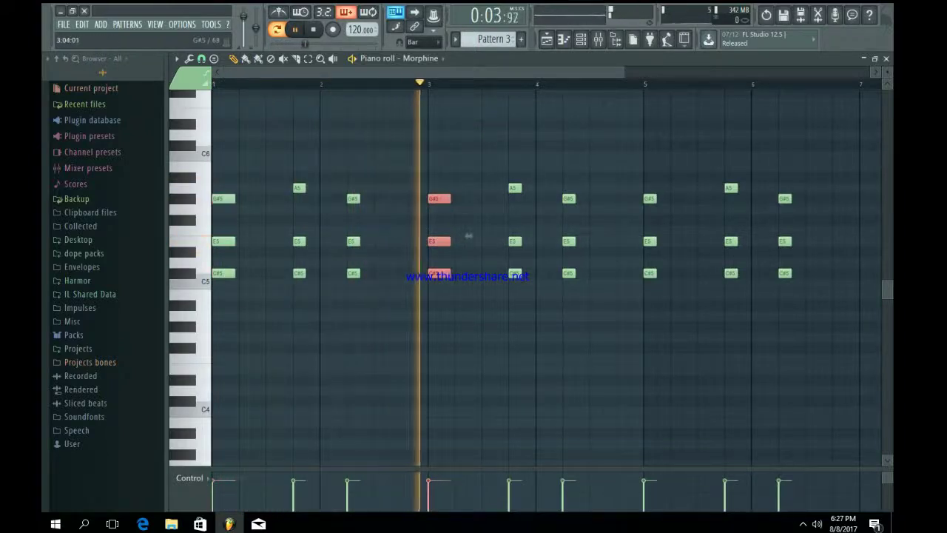
pyautogui.hotkey('ctrl', 'd')
pyautogui.moveTo(595, 298); pyautogui.dragTo(565, 195)
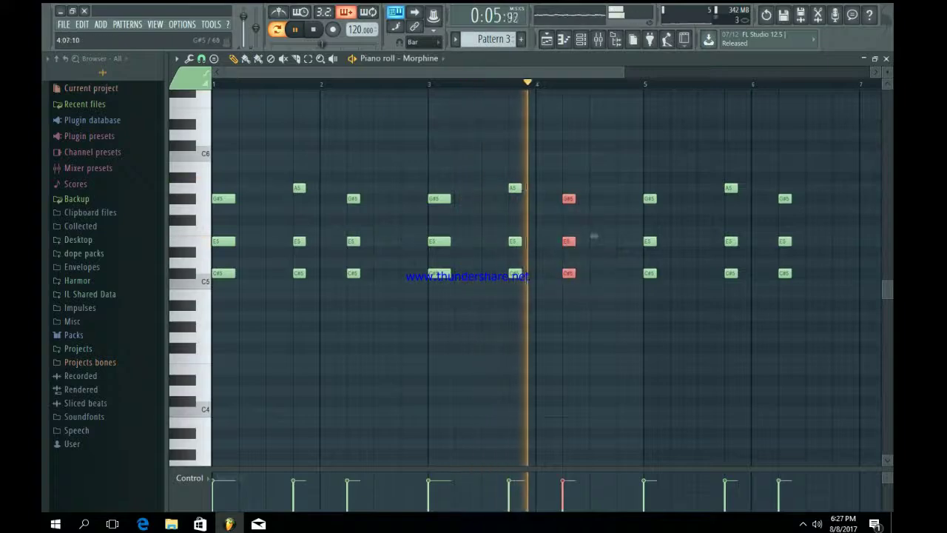
pyautogui.moveTo(594, 237); pyautogui.dragTo(473, 236)
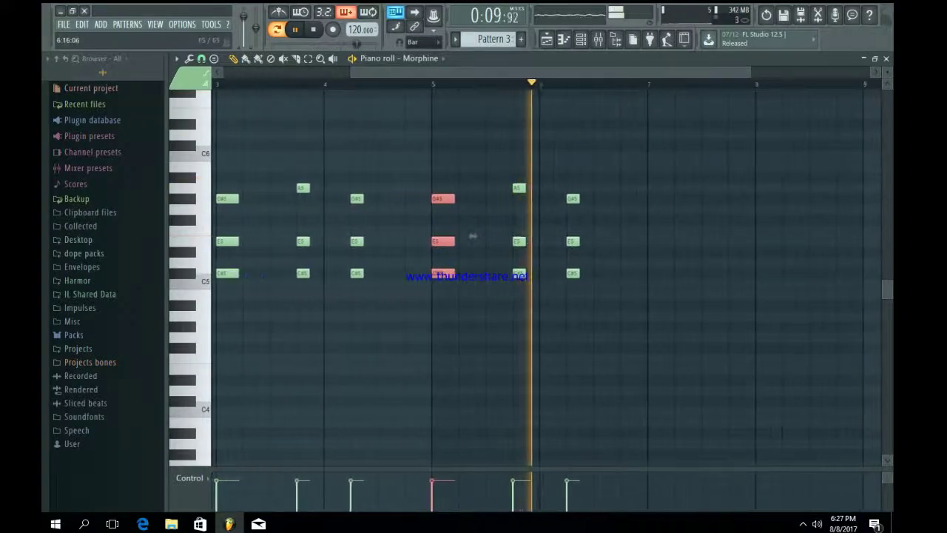
# Build a C5, D#5 and F#5 chord at the start of bar 7 and listen to it.
pyautogui.click(655, 252)
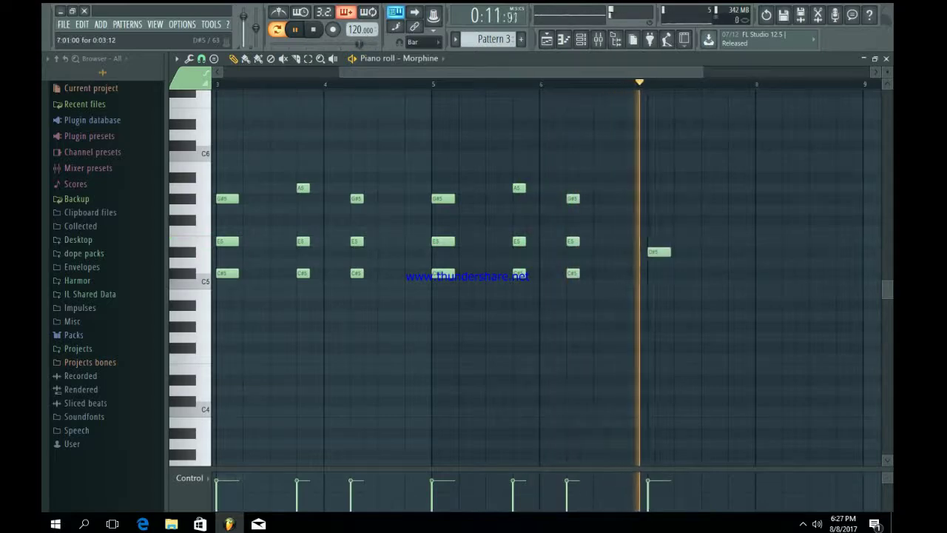
pyautogui.press('space')
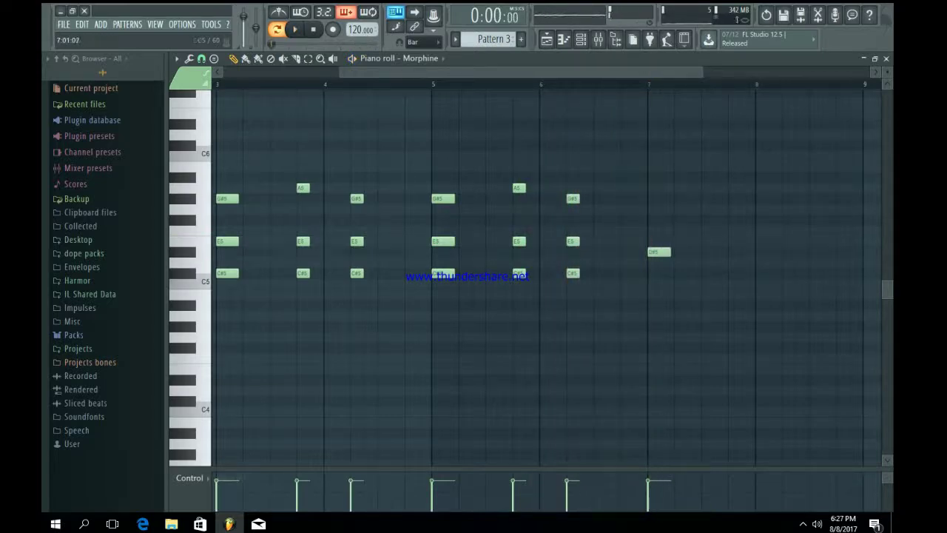
pyautogui.moveTo(658, 294); pyautogui.dragTo(662, 283)
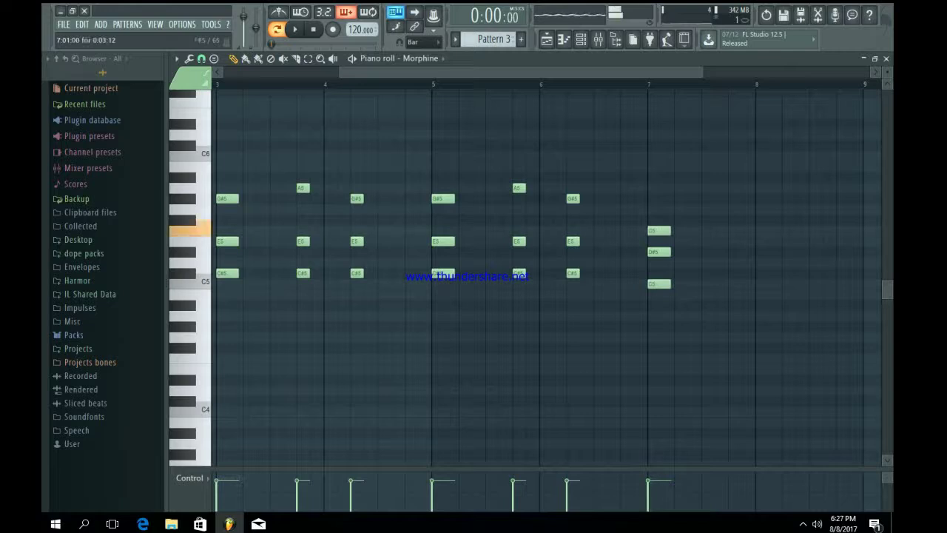
pyautogui.moveTo(658, 230); pyautogui.dragTo(661, 220)
pyautogui.press('space')
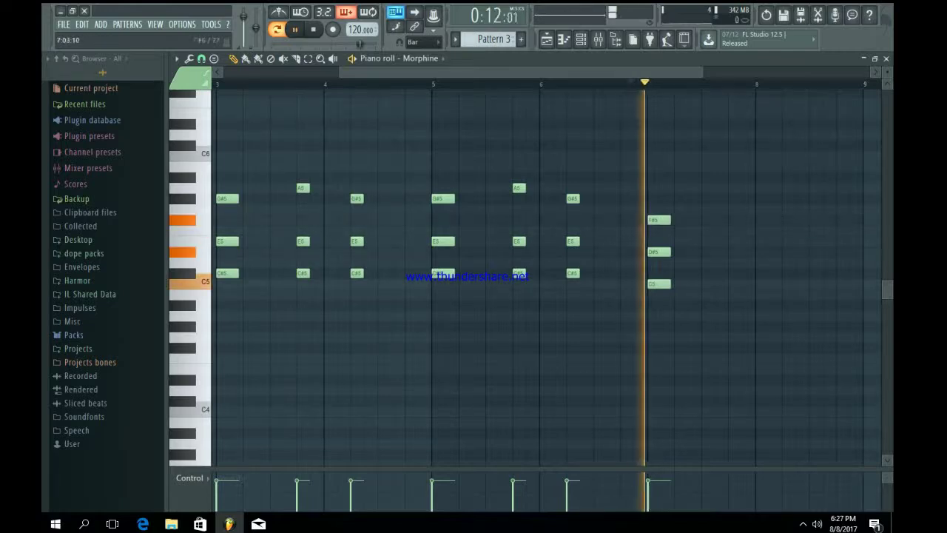
pyautogui.press('space')
# Play from bar 5, then add a C5, D#5, G#5 chord on bar 7 beat 4 and a C5, D#5, F#5 chord on bar 8 beat 2.
pyautogui.click(452, 83)
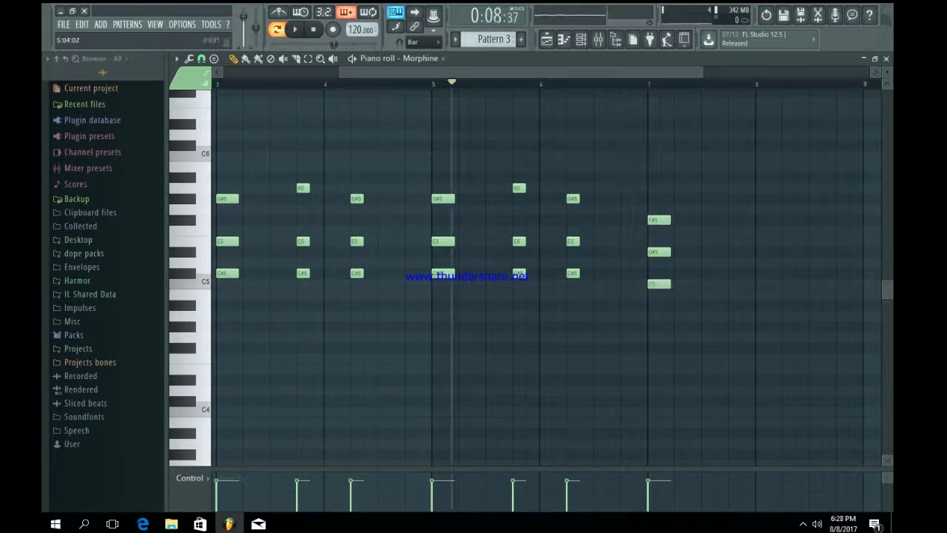
pyautogui.press('space')
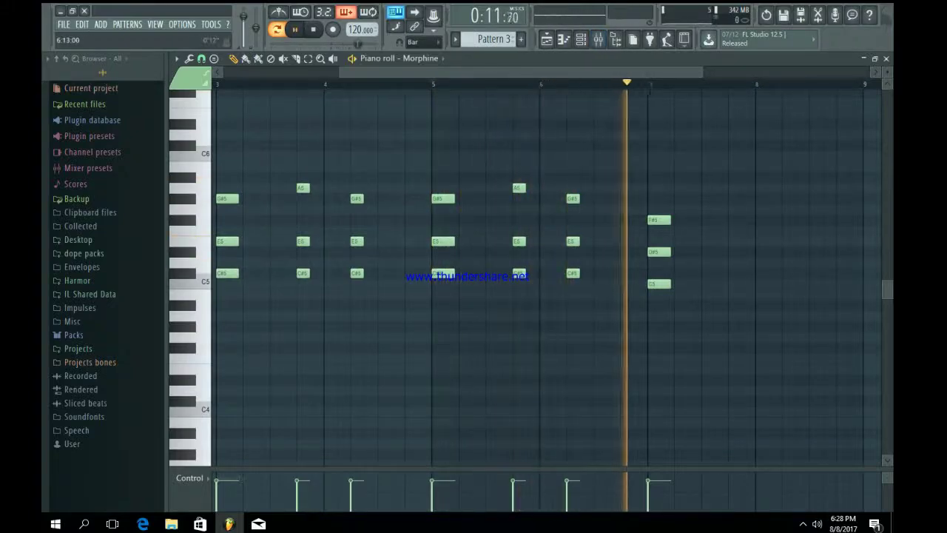
pyautogui.hscroll(1, 648, 230)
pyautogui.press('space')
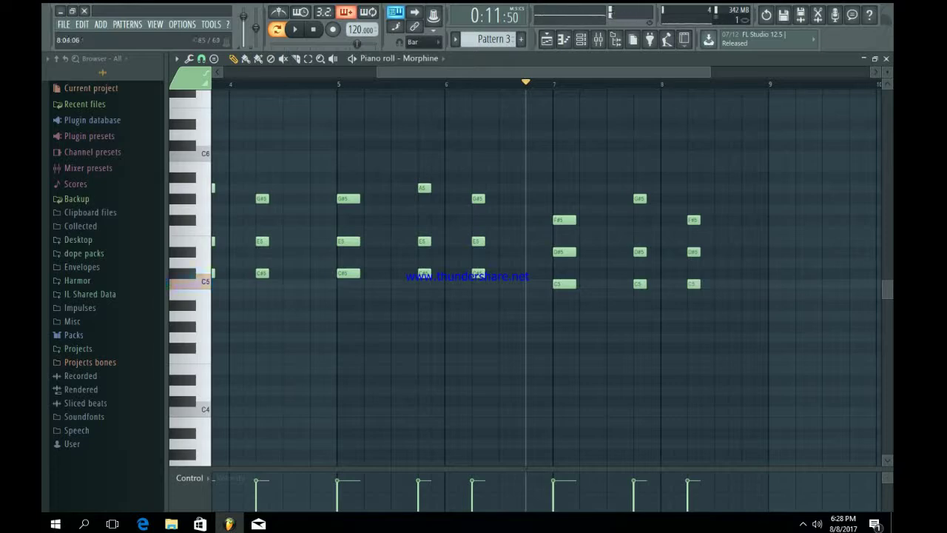
# Play back the progression, nudge bar 8's F#5 slightly later and raise the D#5 on beat 4 of bar 7 to E5.
pyautogui.moveTo(378, 71); pyautogui.dragTo(224, 71)
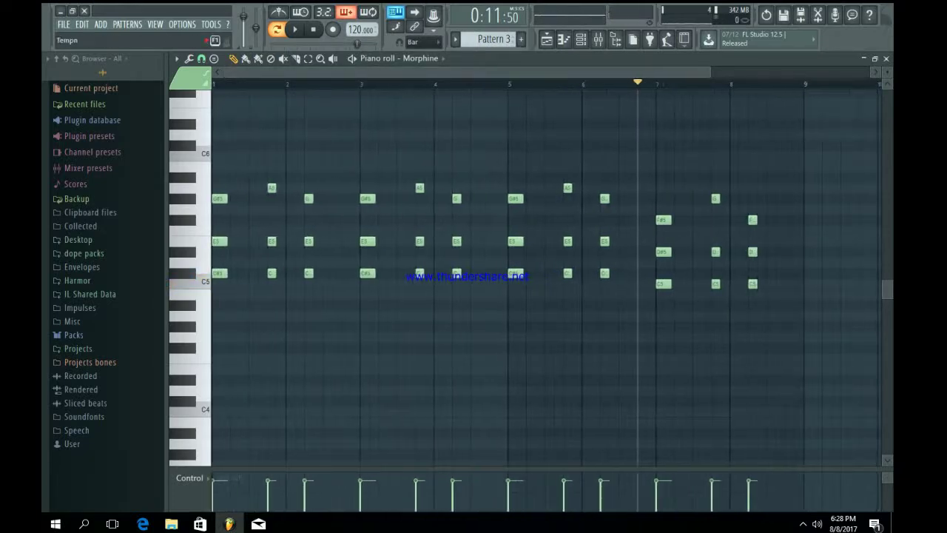
pyautogui.press('space')
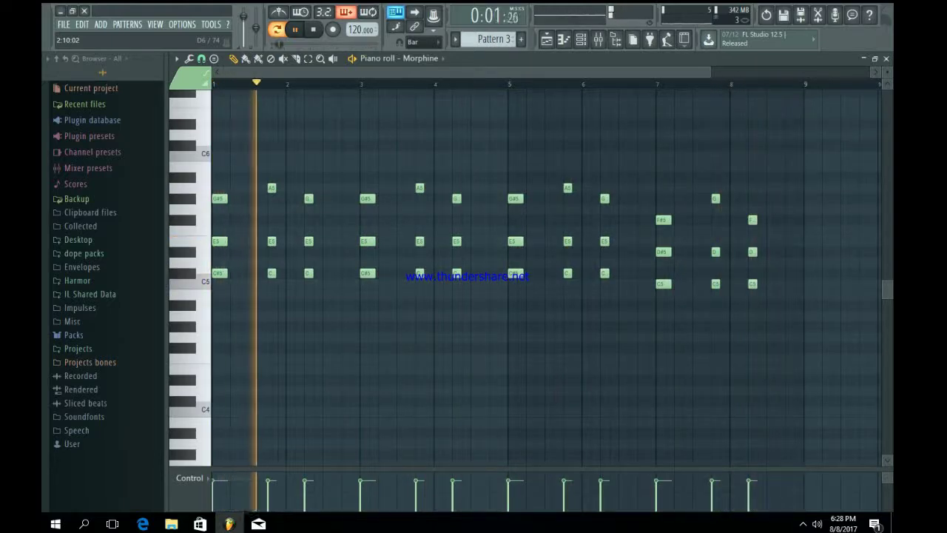
pyautogui.press('space')
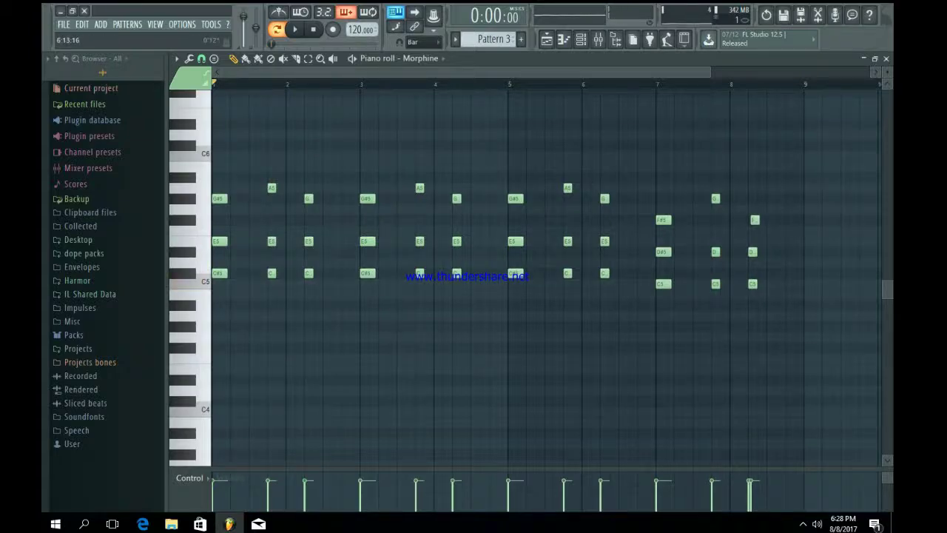
pyautogui.moveTo(641, 73); pyautogui.dragTo(717, 72)
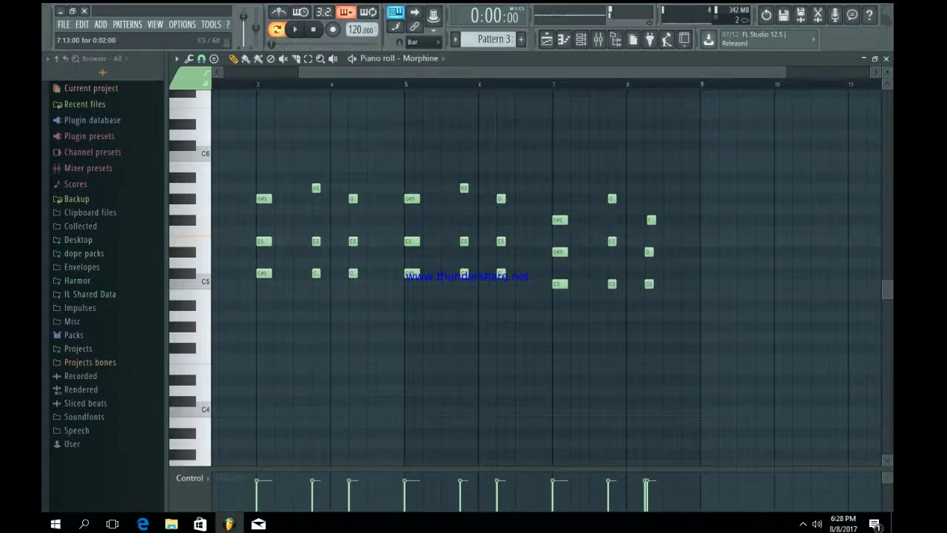
# Play back the progression, raise the C5 on beat 4 of bar 7 to C#5 and realign bar 8's F#5 with its chord.
pyautogui.press('space')
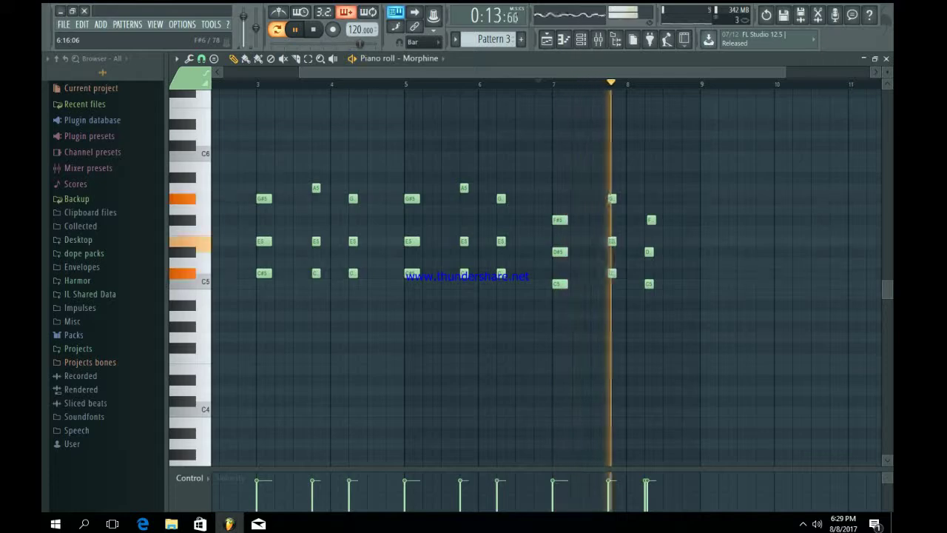
pyautogui.press('space')
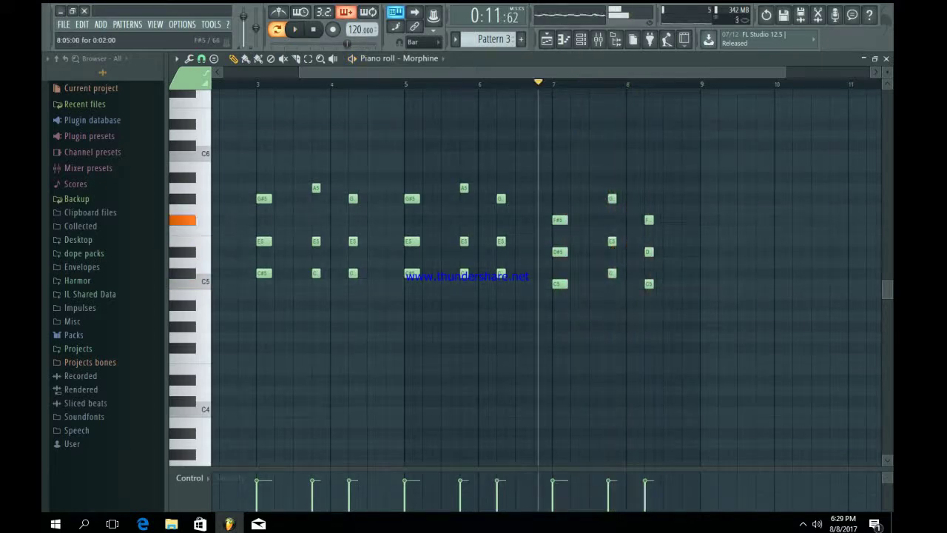
pyautogui.press('space')
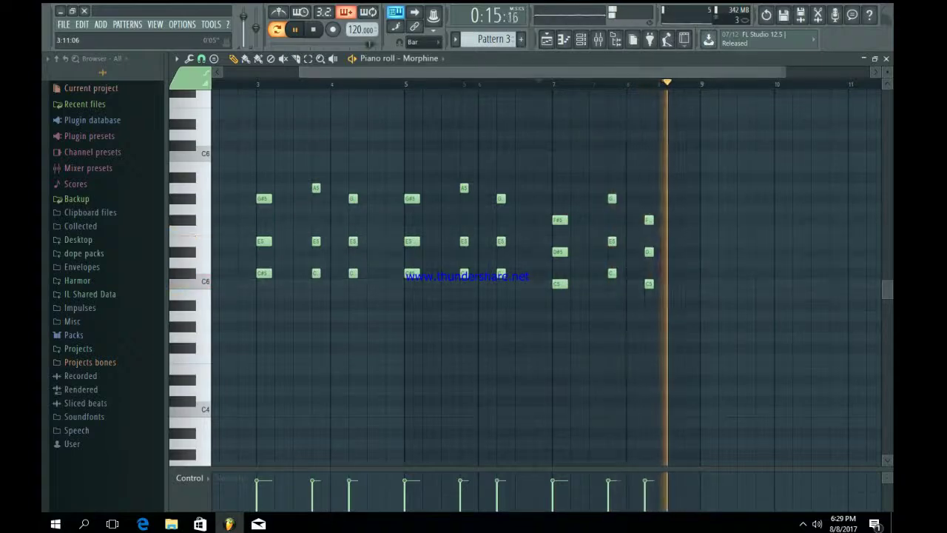
# Add Fruity Stereo Shaper to the first effect slot of Morphine's mixer track and load its Stereoize 2 preset.
pyautogui.press('F6')
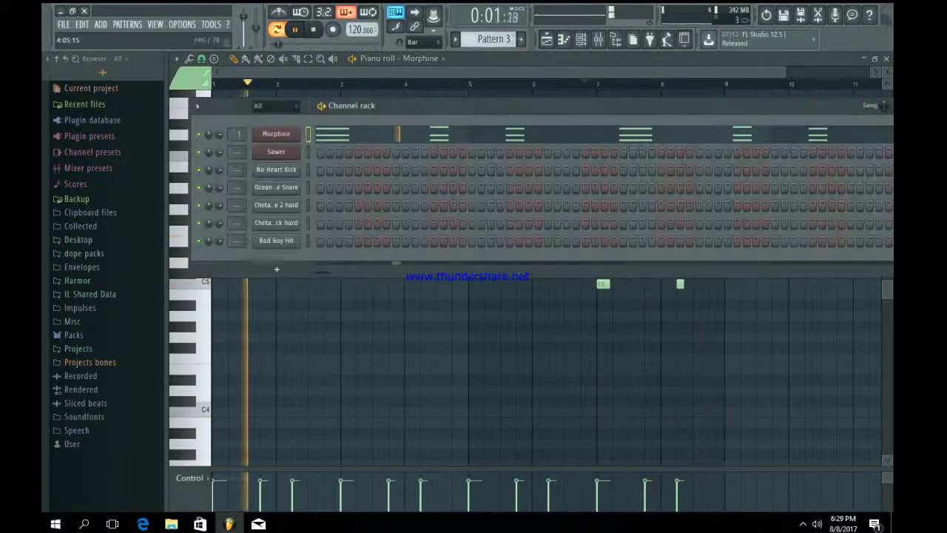
pyautogui.click(276, 134)
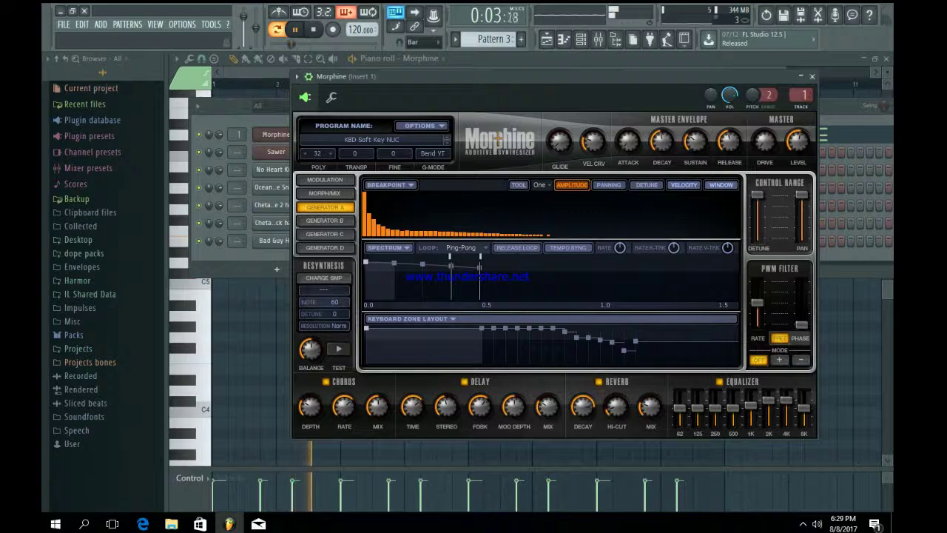
pyautogui.press('F9')
pyautogui.click(746, 127)
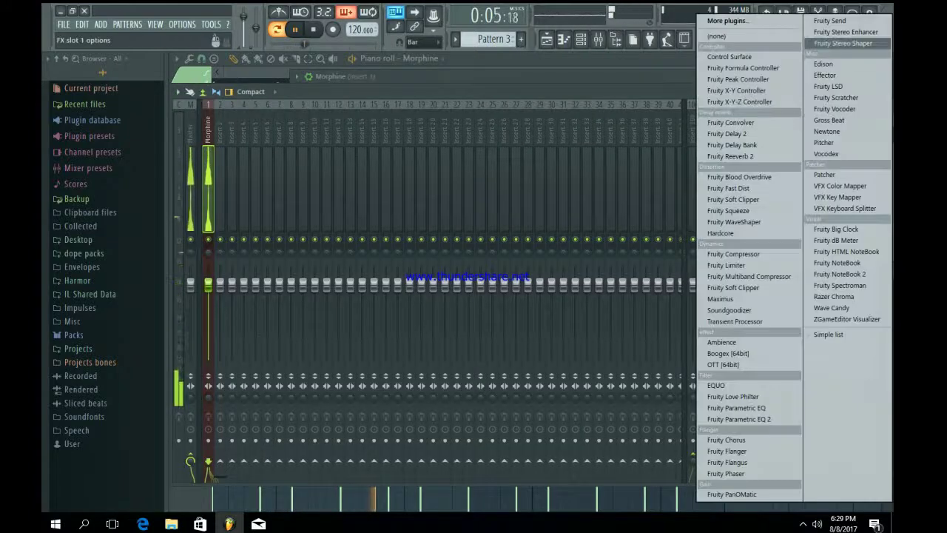
pyautogui.click(843, 43)
pyautogui.rightClick(368, 175)
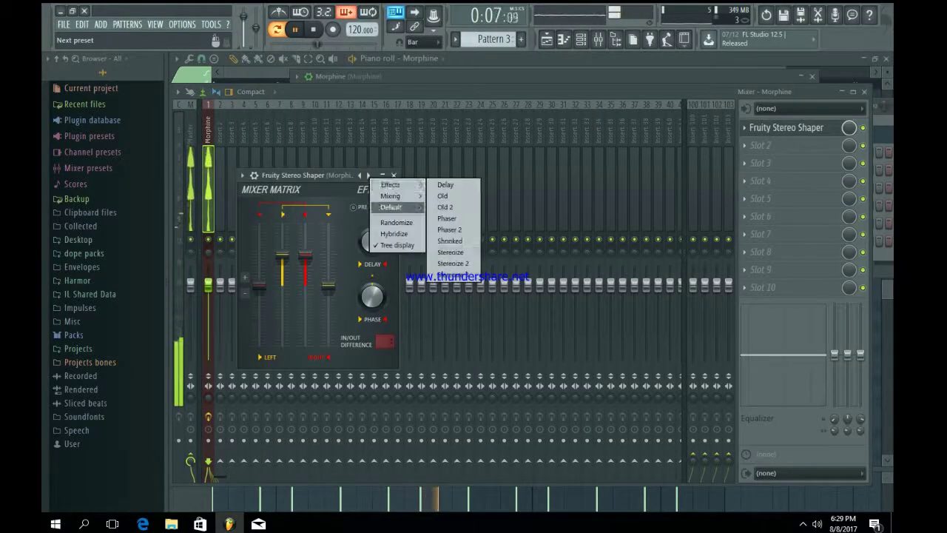
pyautogui.click(451, 263)
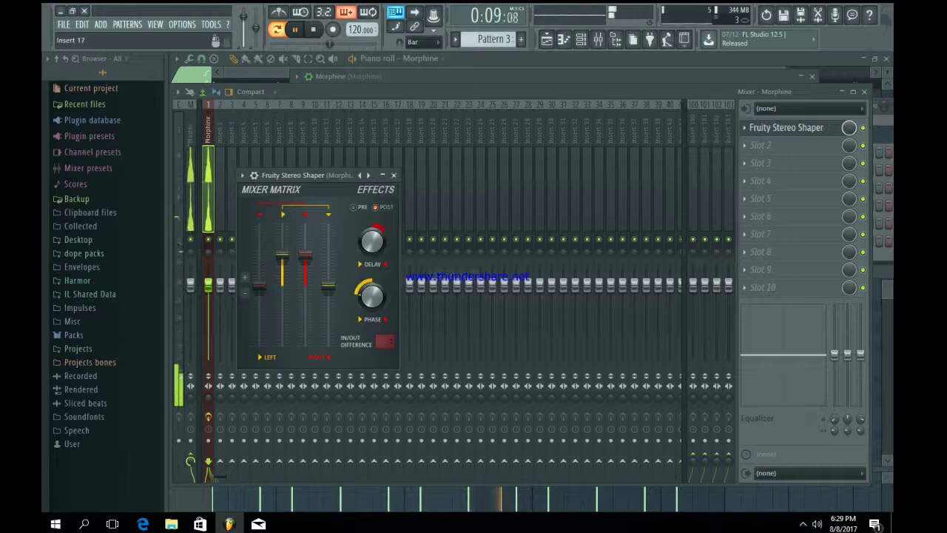
pyautogui.click(394, 176)
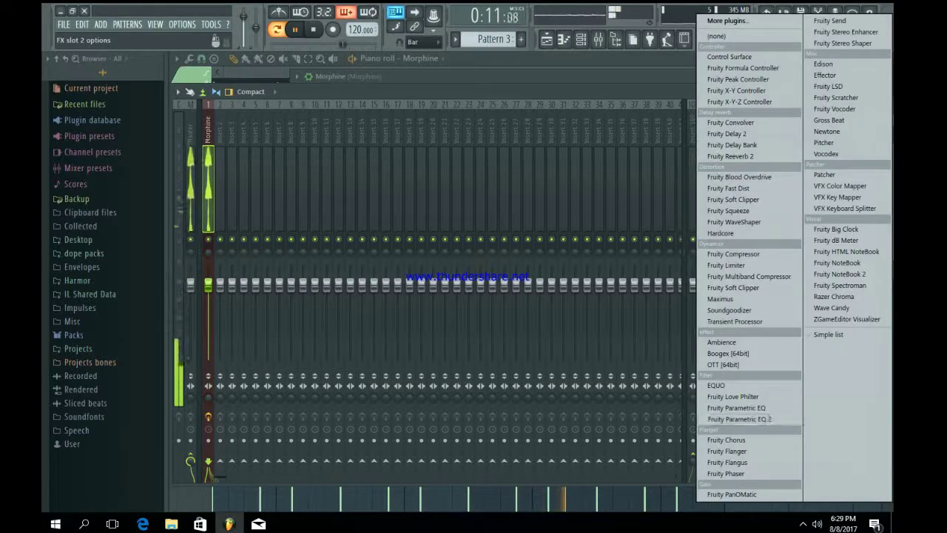
# Add Fruity Parametric EQ 2 in slot 2, cutting the lows steeply with band 1 and rolling off the highs with band 7.
pyautogui.click(739, 419)
pyautogui.rightClick(307, 286)
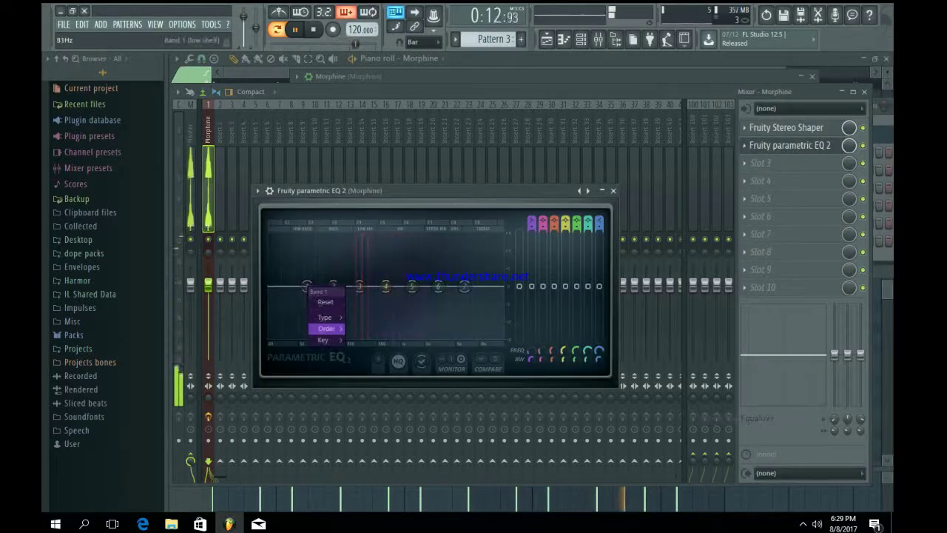
pyautogui.moveTo(324, 329)
pyautogui.click(368, 328)
pyautogui.moveTo(308, 286); pyautogui.dragTo(345, 337)
pyautogui.moveTo(464, 285); pyautogui.dragTo(502, 333)
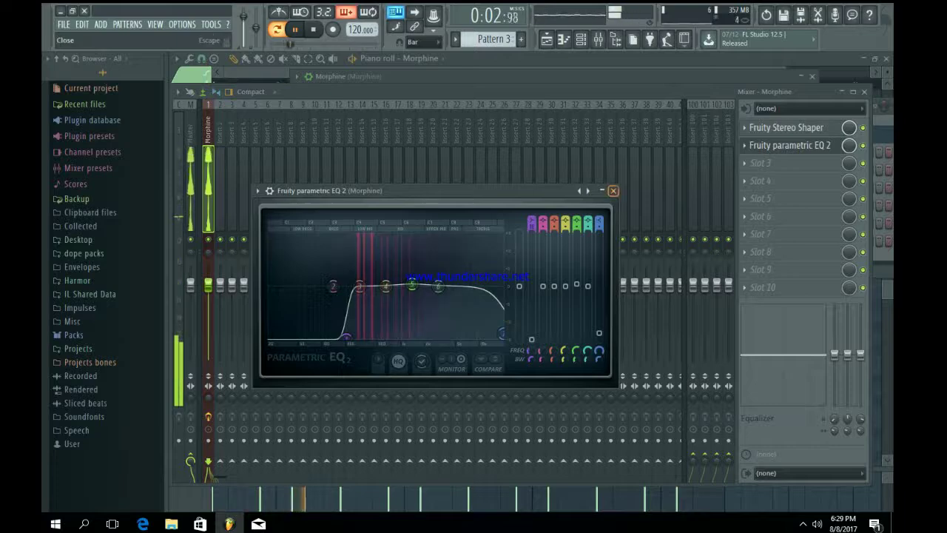
pyautogui.click(613, 191)
# Add Effector in slot 3 with the Trans effect enabled at 1/8 tempo, X parameter at about 11 and a lowered Y parameter.
pyautogui.click(762, 163)
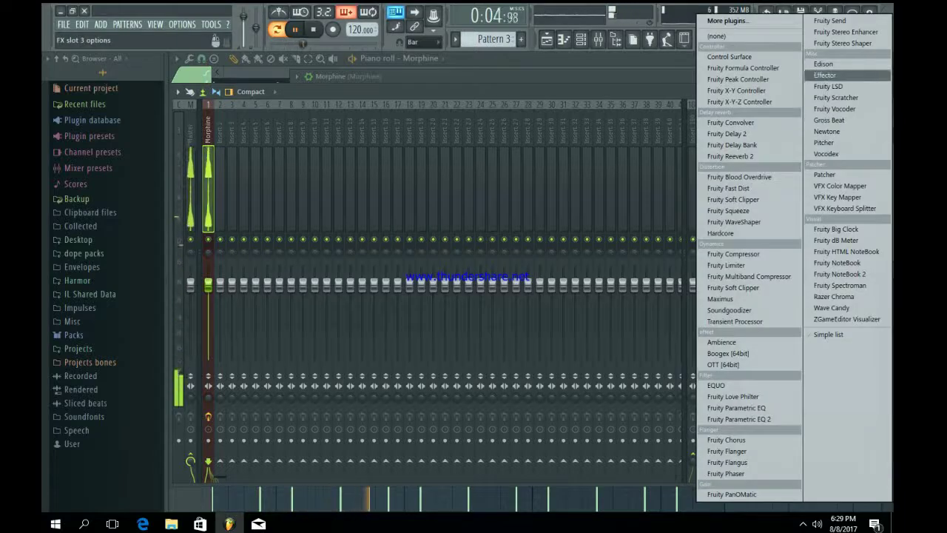
pyautogui.click(824, 74)
pyautogui.click(375, 445)
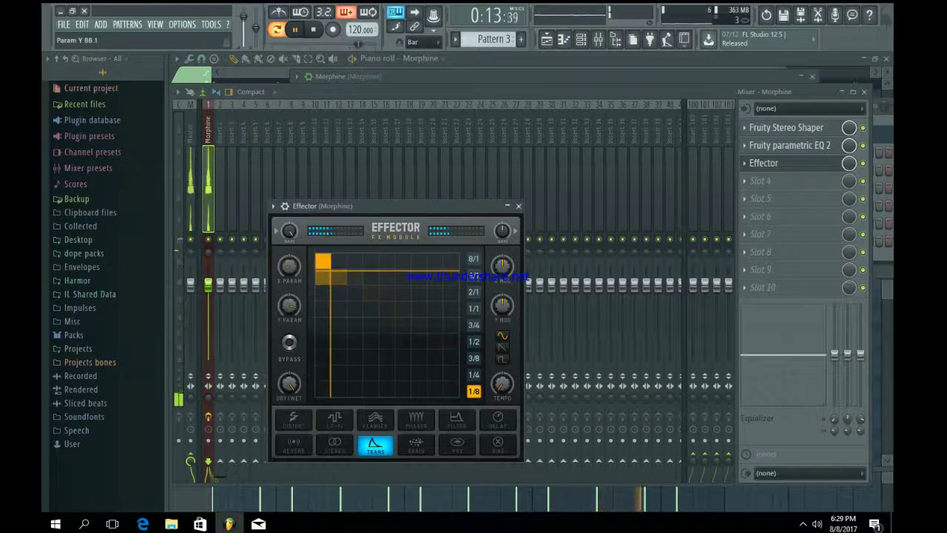
pyautogui.click(289, 342)
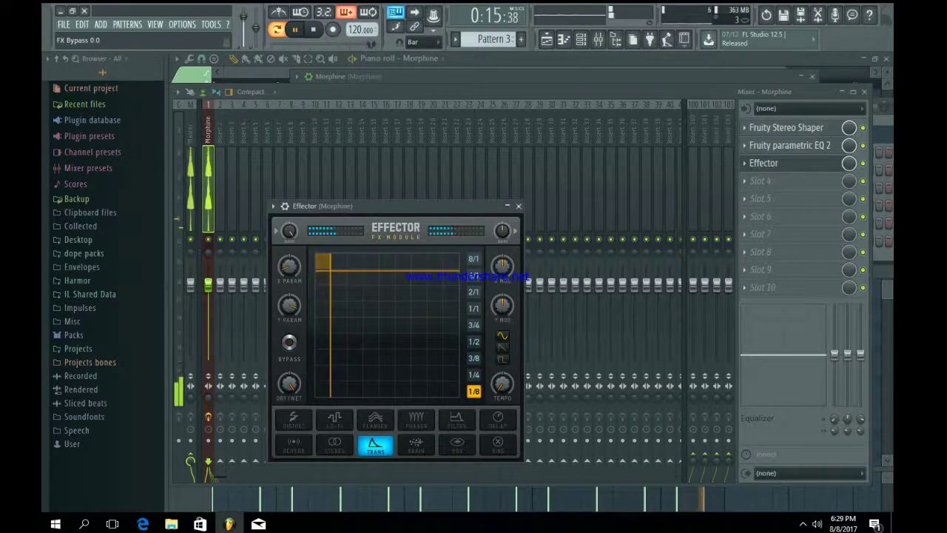
pyautogui.moveTo(330, 271); pyautogui.dragTo(331, 287)
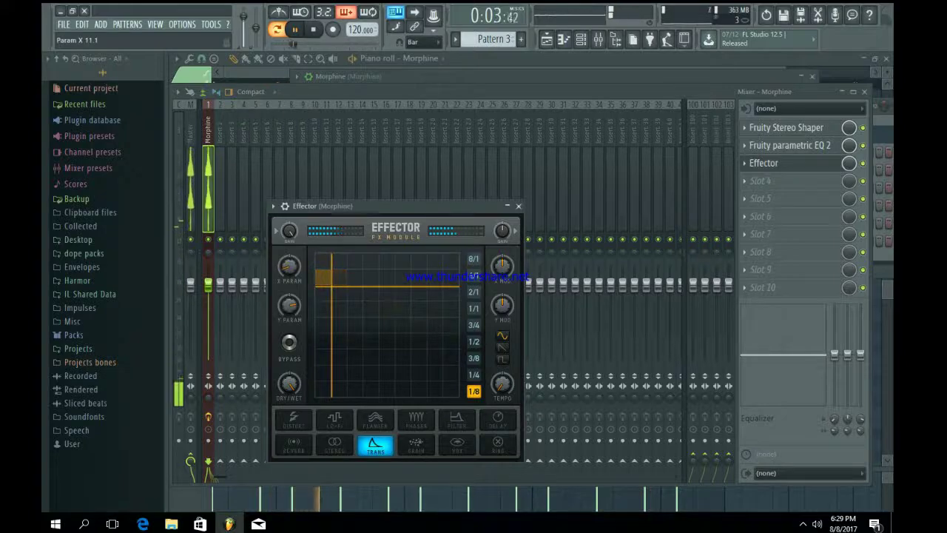
pyautogui.click(518, 205)
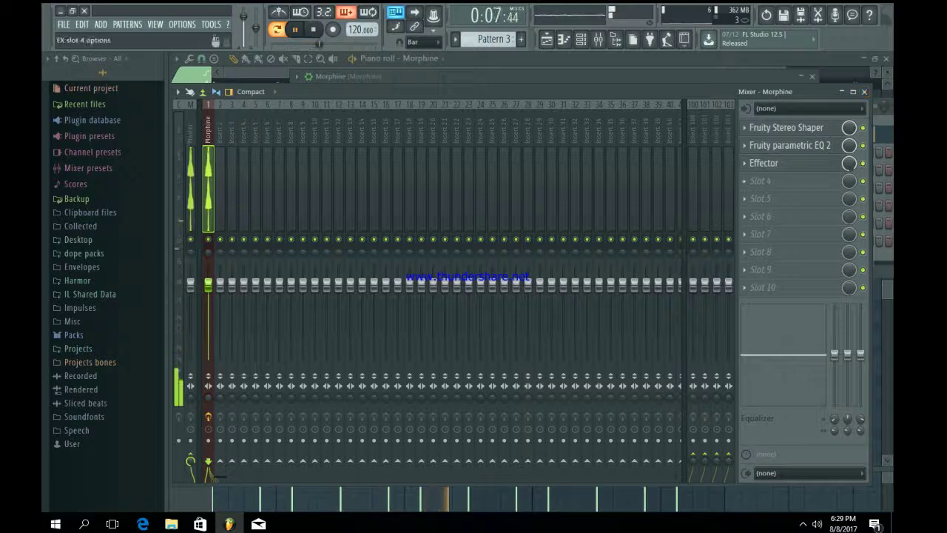
# Add Fruity Reeverb 2 in slot 4, adjust its stereo separation, and close the mixer and the Morphine window.
pyautogui.click(762, 180)
pyautogui.click(740, 153)
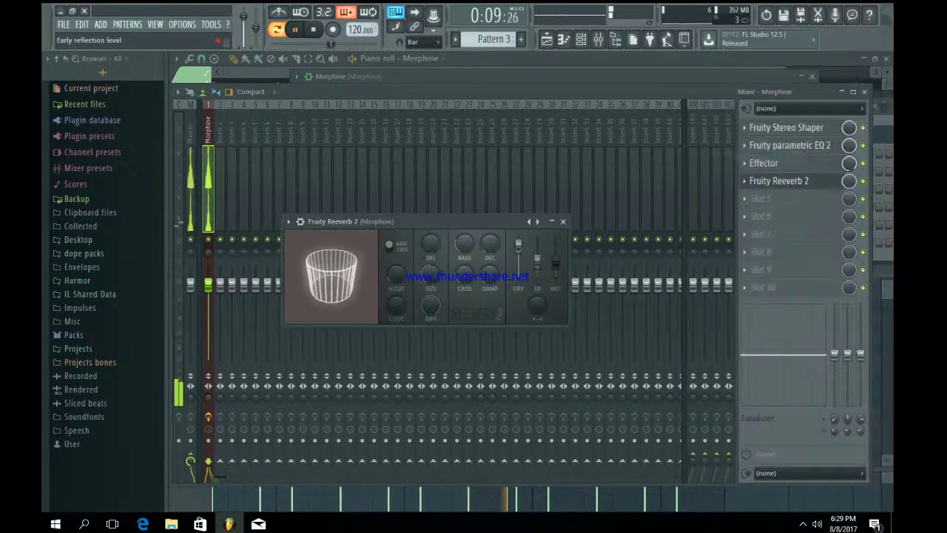
pyautogui.moveTo(538, 304); pyautogui.dragTo(537, 331)
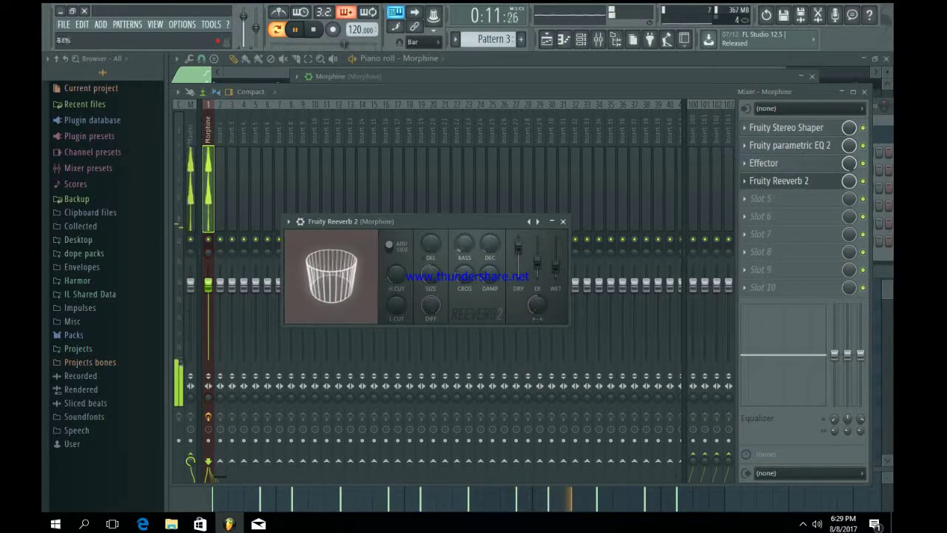
pyautogui.click(563, 221)
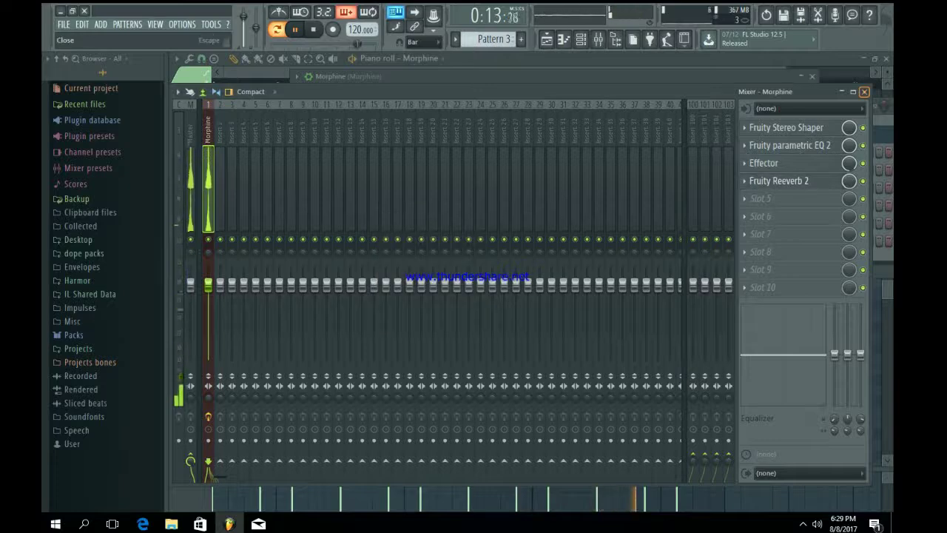
pyautogui.click(864, 92)
pyautogui.click(812, 76)
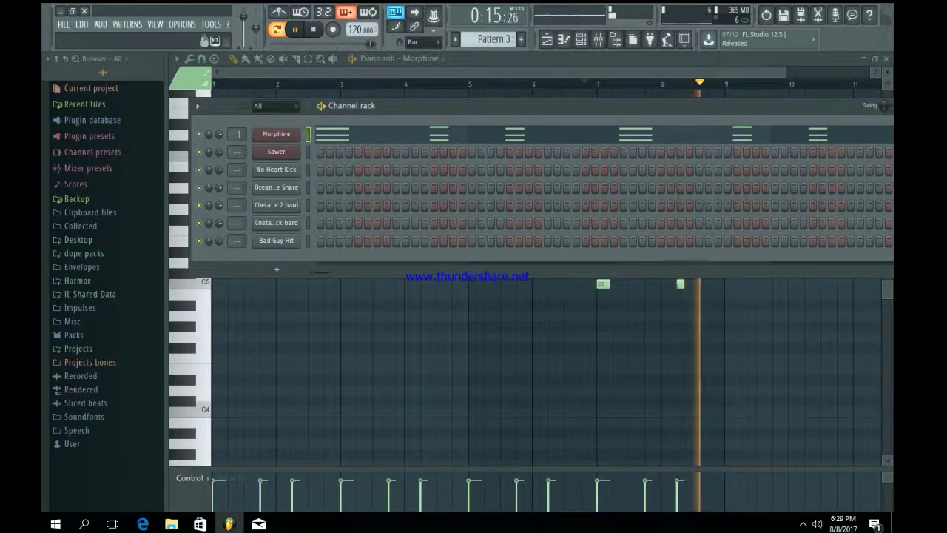
# Stop playback and place a Pattern 3 clip at bar 1 on Track 2 of the playlist.
pyautogui.click(547, 40)
pyautogui.press('space')
pyautogui.click(289, 109)
pyautogui.moveTo(289, 109); pyautogui.dragTo(241, 108)
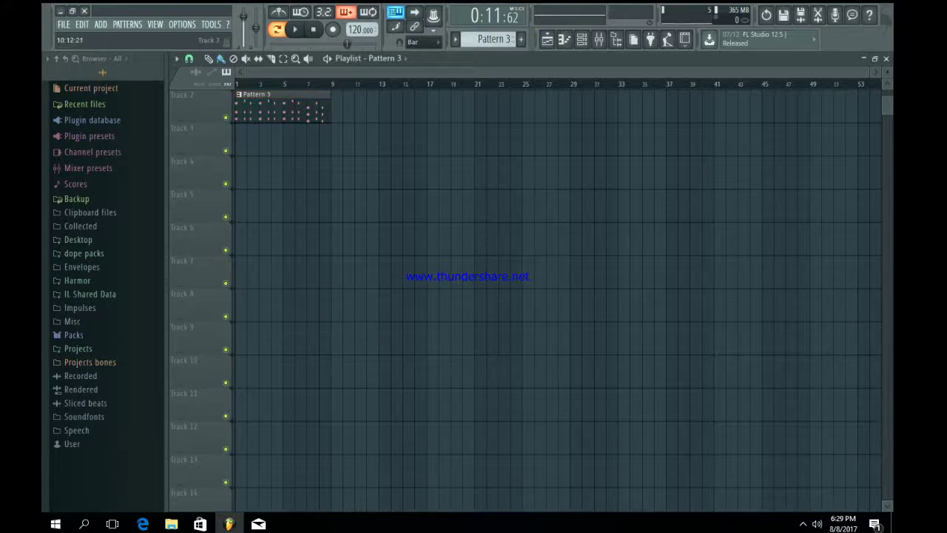
pyautogui.doubleClick(273, 109)
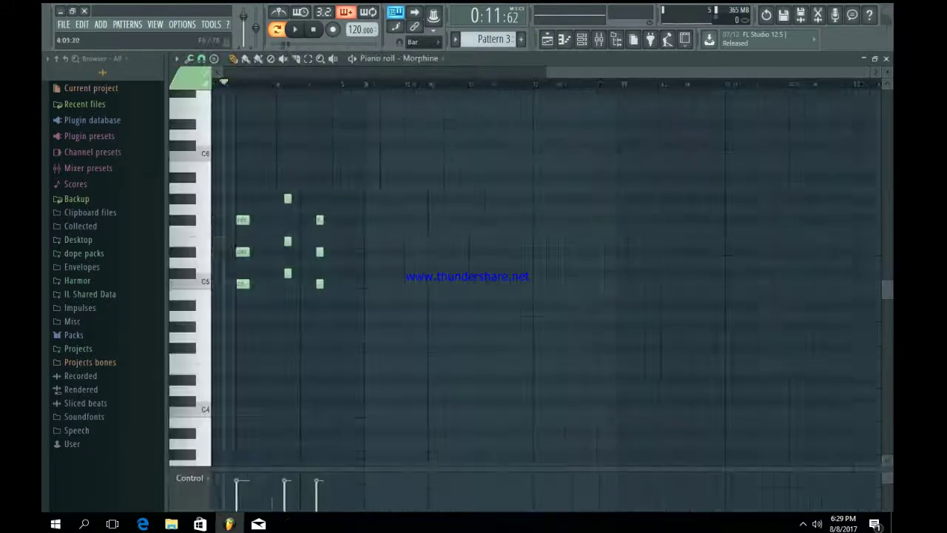
pyautogui.moveTo(548, 71); pyautogui.dragTo(222, 72)
pyautogui.click(548, 39)
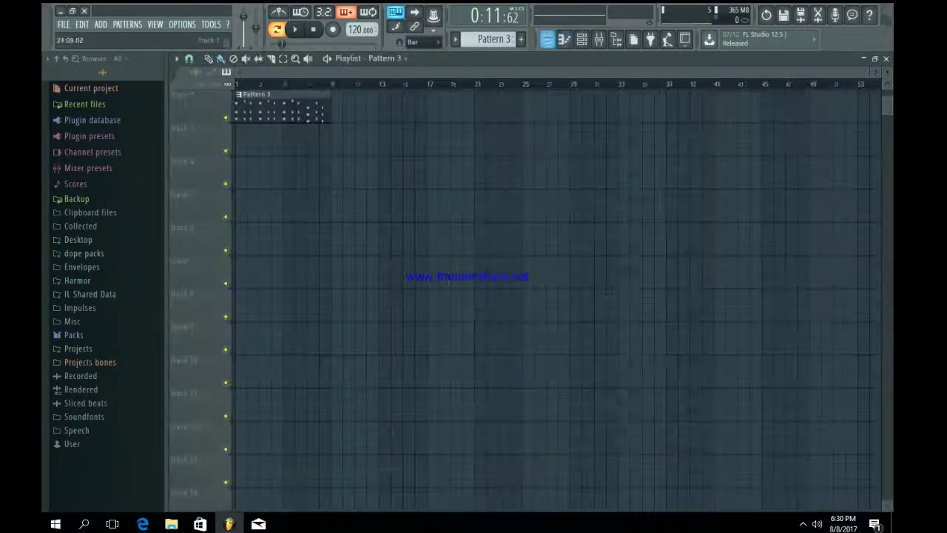
# Duplicate the Pattern 3 clip three times in a row so the chords fill bars 1 to 32.
pyautogui.moveTo(468, 153); pyautogui.dragTo(240, 102)
pyautogui.hotkey('ctrl', 'b')
pyautogui.hotkey('ctrl', 'b')
pyautogui.hotkey('ctrl', 'b')
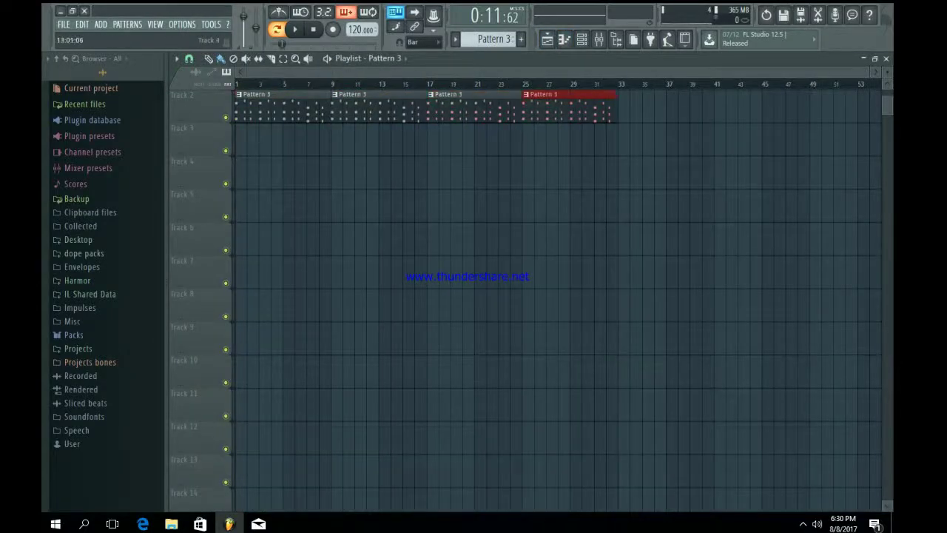
# Start Pattern 4 with Ocean Snare and Cheta doc snare 2 hard hits on beat 3 of each of its four bars.
pyautogui.click(582, 39)
pyautogui.click(521, 39)
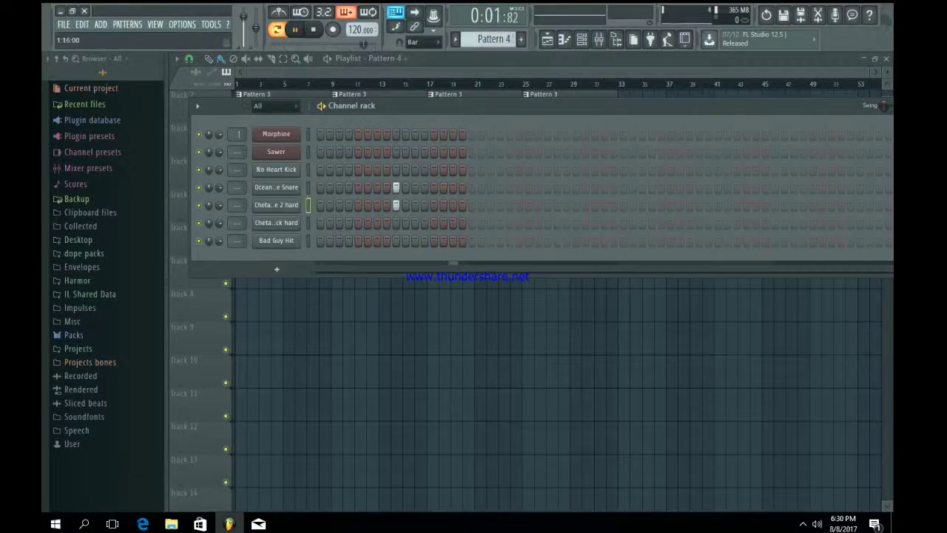
pyautogui.click(547, 187)
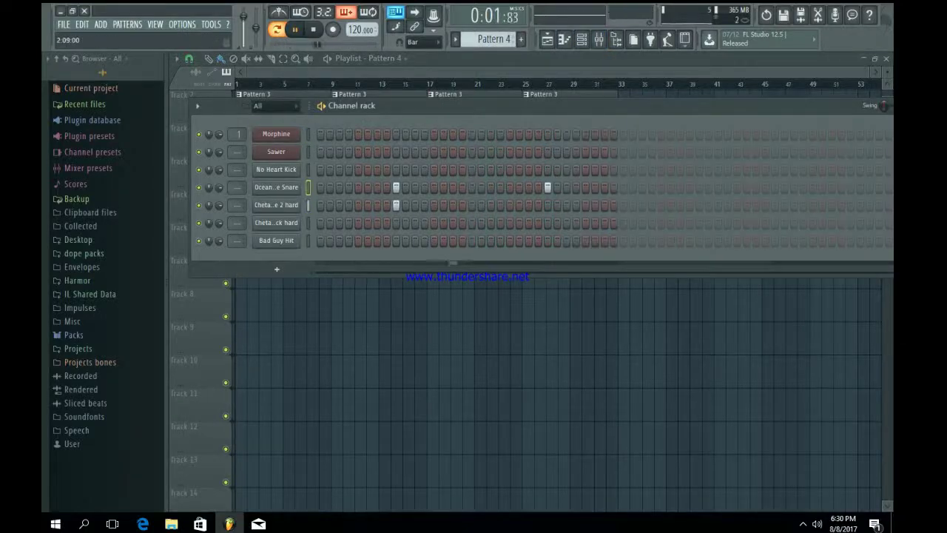
pyautogui.click(699, 187)
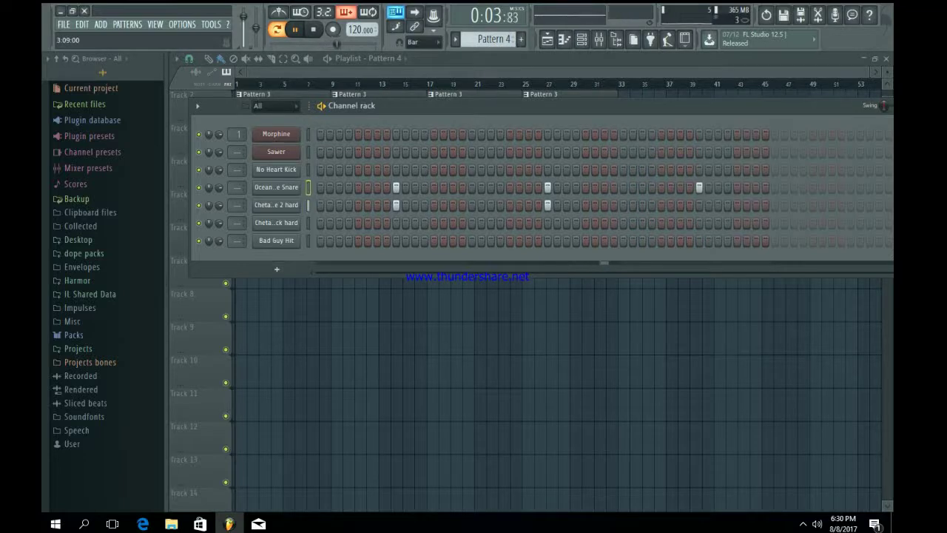
pyautogui.click(850, 187)
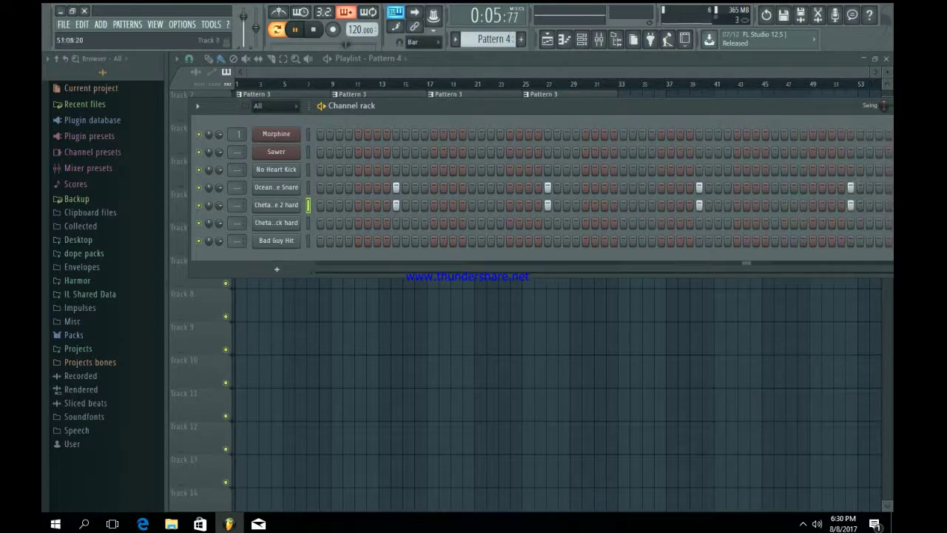
pyautogui.press('F6')
# Place a Pattern 4 clip at bar 1 on Track 3 and stop playback.
pyautogui.click(335, 139)
pyautogui.press('space')
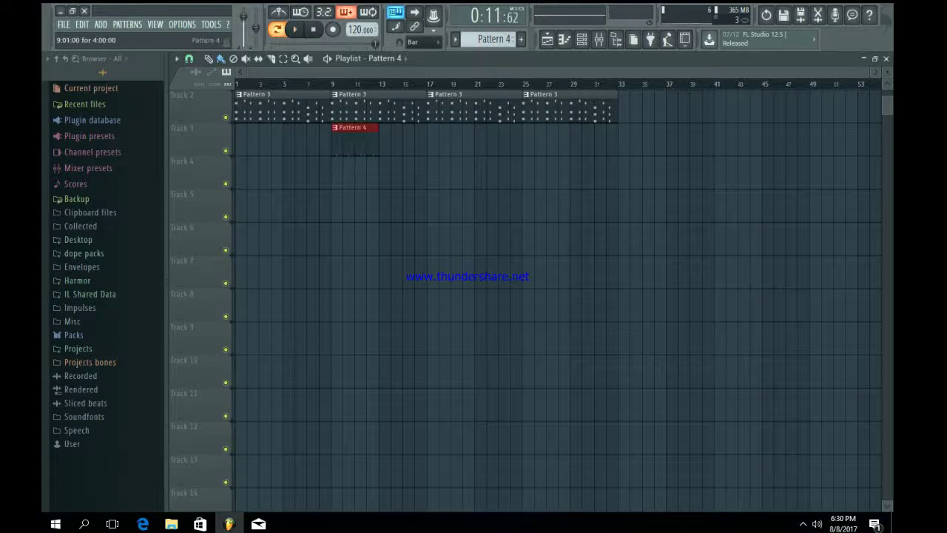
pyautogui.moveTo(356, 139); pyautogui.dragTo(238, 139)
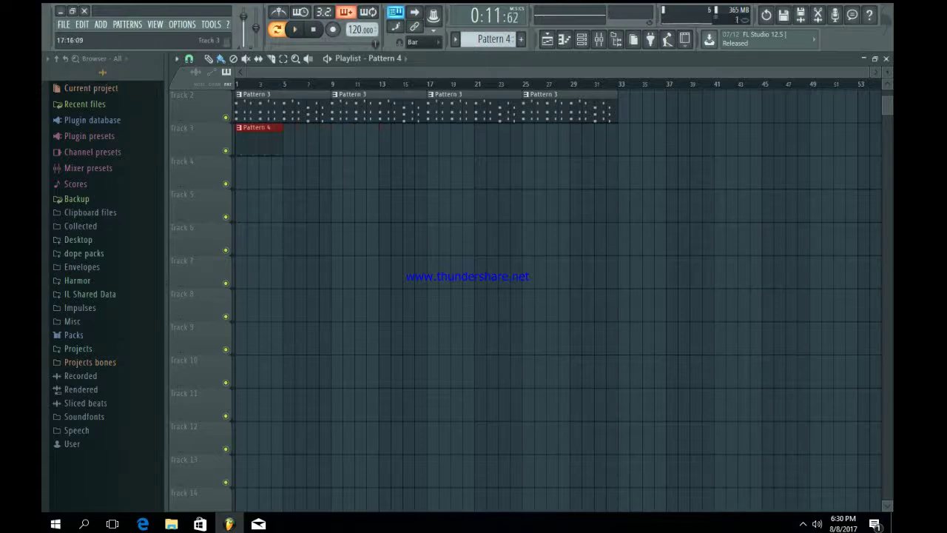
# Duplicate the Pattern 4 clip seven times in a row so the snares run through bar 32.
pyautogui.hotkey('ctrl', 'b')
pyautogui.hotkey('ctrl', 'b')
pyautogui.hotkey('ctrl', 'b')
pyautogui.hotkey('ctrl', 'b')
pyautogui.hotkey('ctrl', 'b')
pyautogui.hotkey('ctrl', 'b')
pyautogui.hotkey('ctrl', 'b')
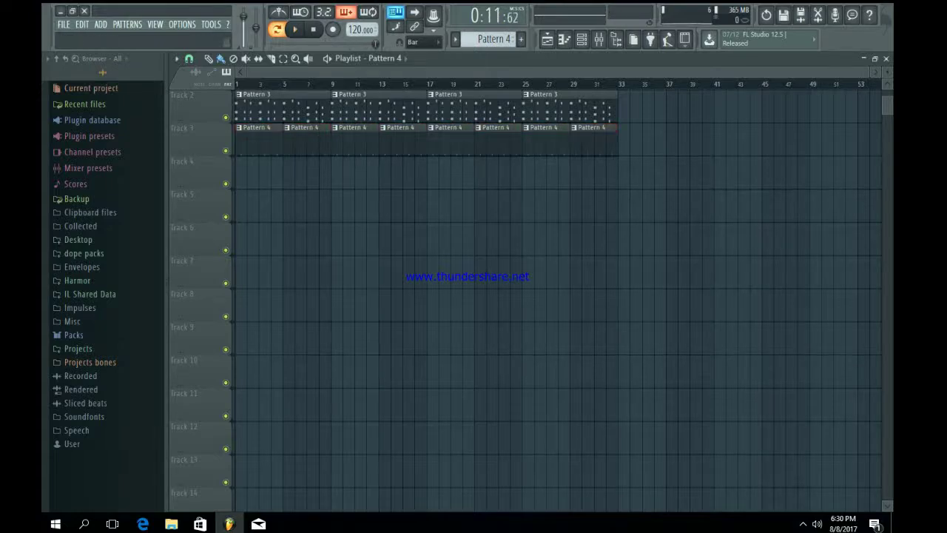
# Play the arrangement and review the envelope and miscellaneous settings of the Cheta doc snare 2 hard channel.
pyautogui.press('space')
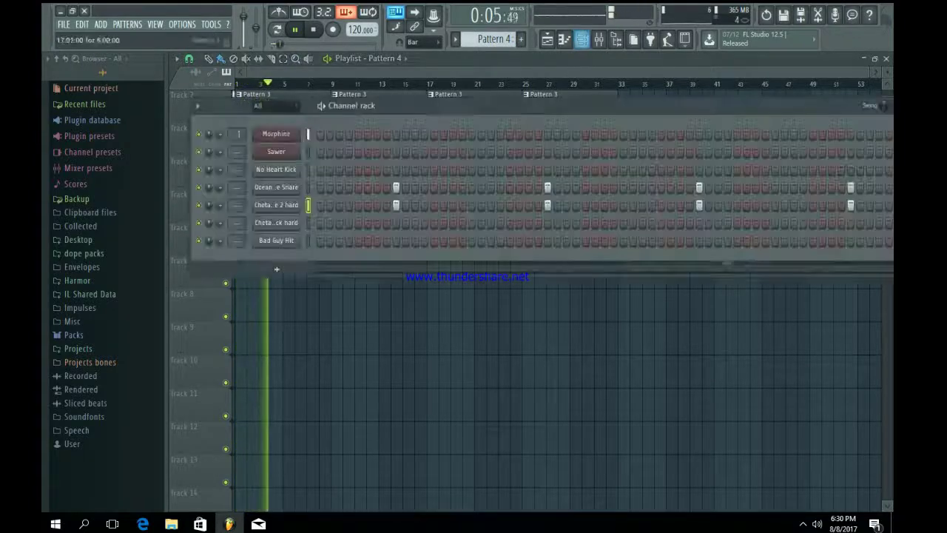
pyautogui.press('F6')
pyautogui.click(276, 205)
pyautogui.click(303, 196)
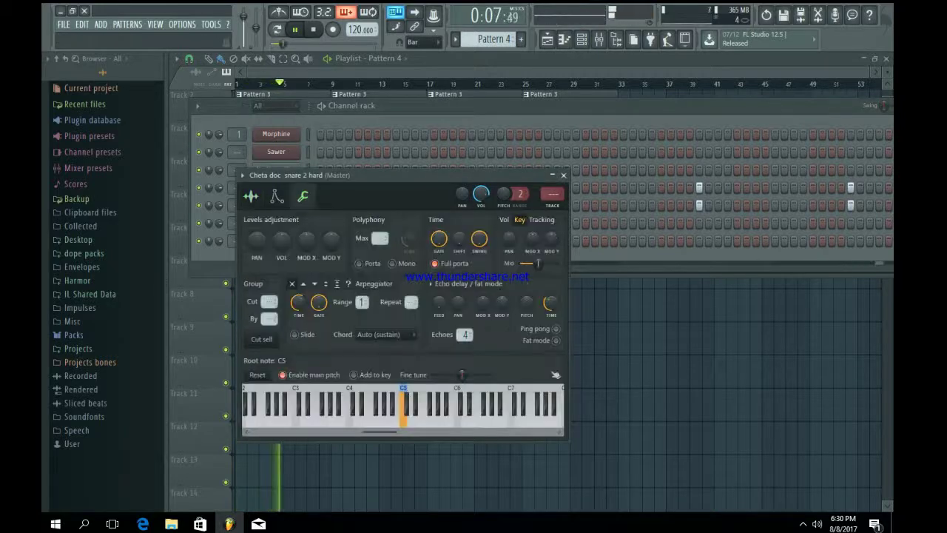
pyautogui.click(276, 197)
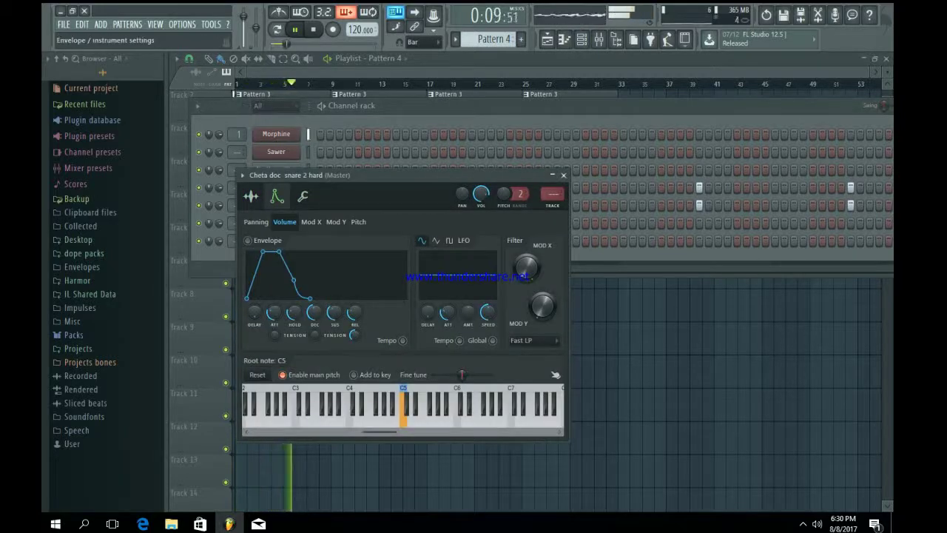
pyautogui.click(302, 196)
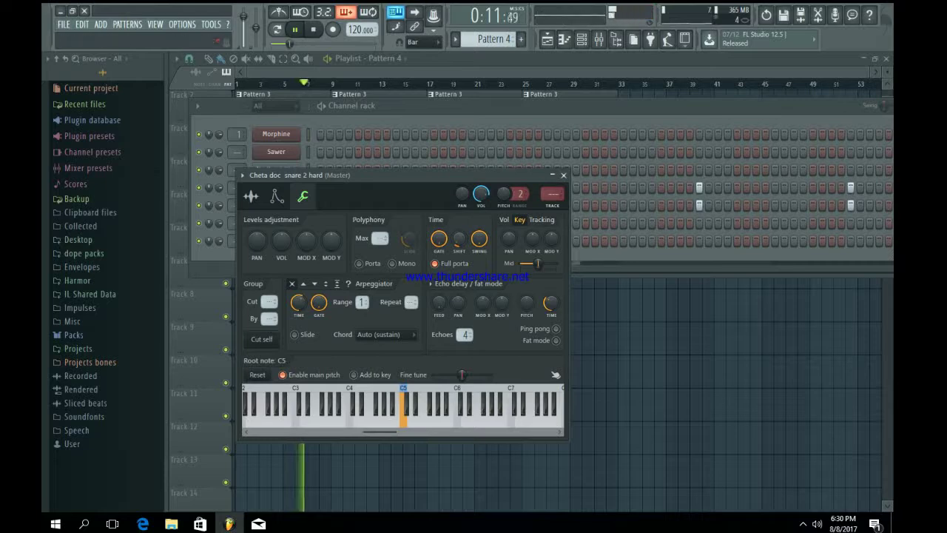
pyautogui.click(564, 175)
# Raise the Ocean Drive Snare's time shift slightly, listen to the snares together, and stop playback.
pyautogui.click(276, 188)
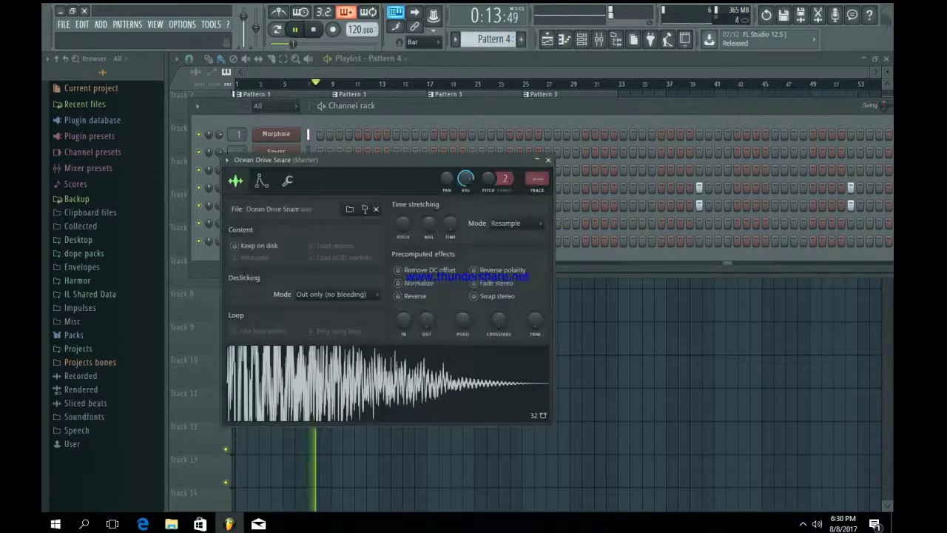
pyautogui.click(288, 181)
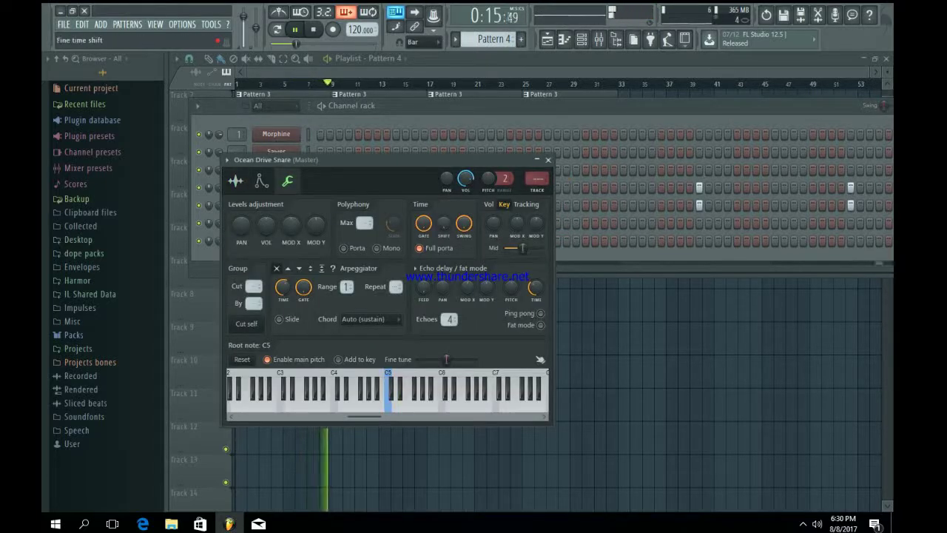
pyautogui.moveTo(444, 223); pyautogui.dragTo(444, 214)
pyautogui.click(547, 160)
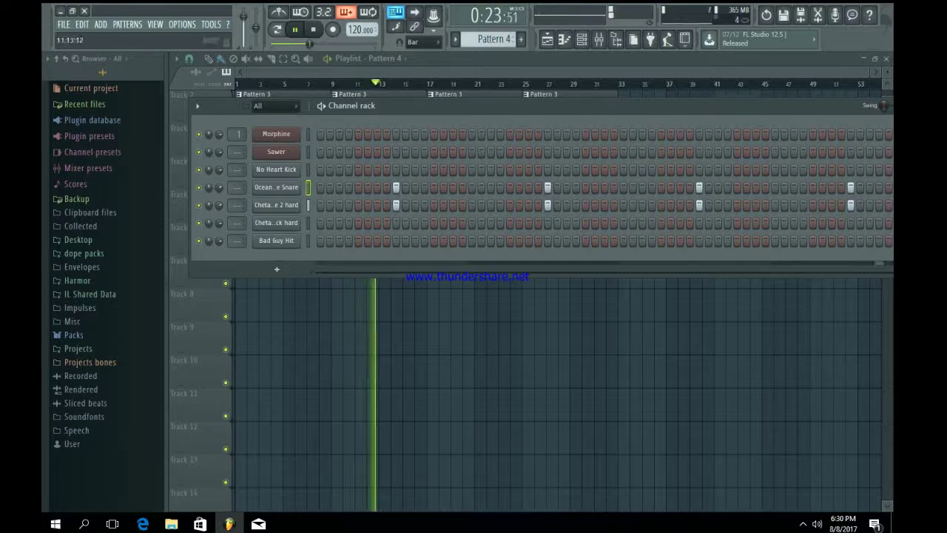
pyautogui.press('space')
# Add No Heart Kick hits to Pattern 4 on steps 1, 7, 13, 19, 23, 33, 35 and 39.
pyautogui.click(276, 169)
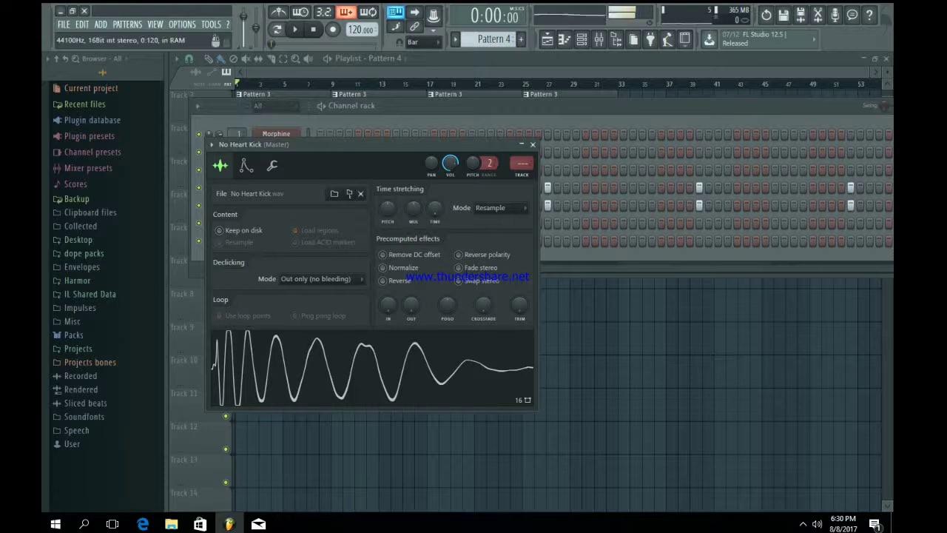
pyautogui.click(533, 144)
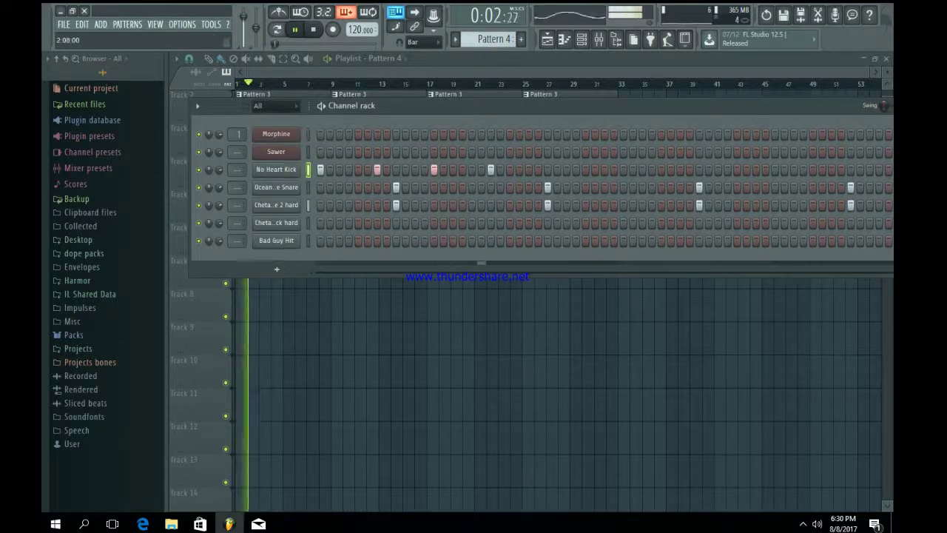
pyautogui.click(529, 170)
pyautogui.click(623, 171)
pyautogui.click(643, 170)
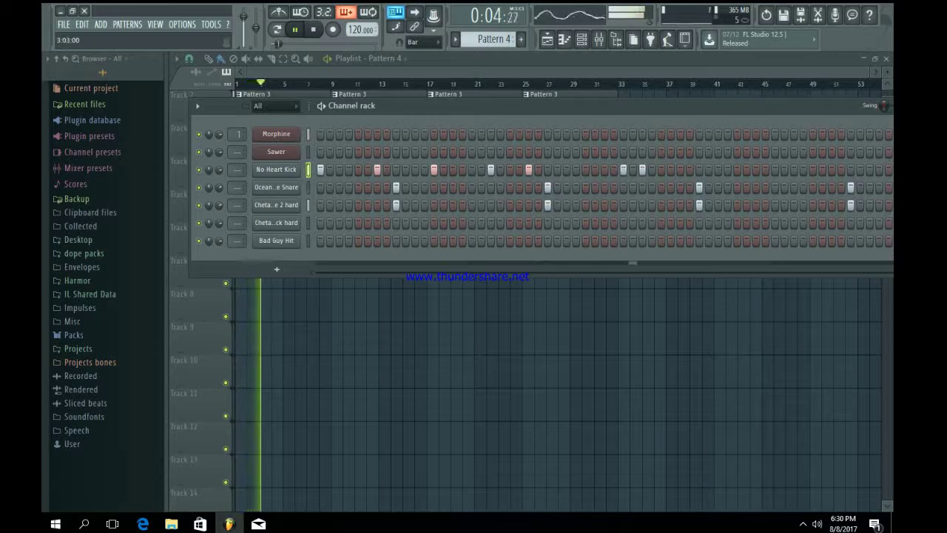
pyautogui.click(680, 170)
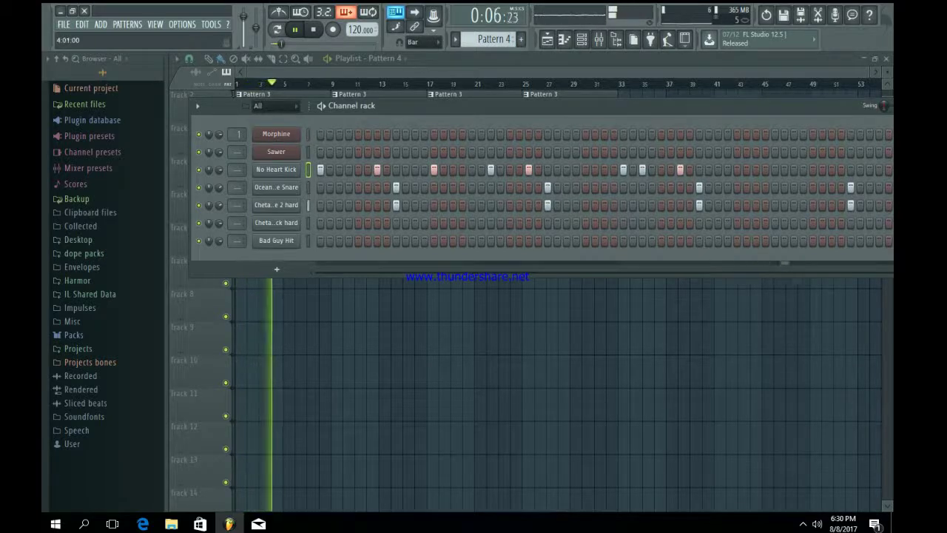
# Add No Heart Kick hits on steps 47, 49, 55 and 61, review the whole channel rack grid, and stop playback.
pyautogui.click(832, 169)
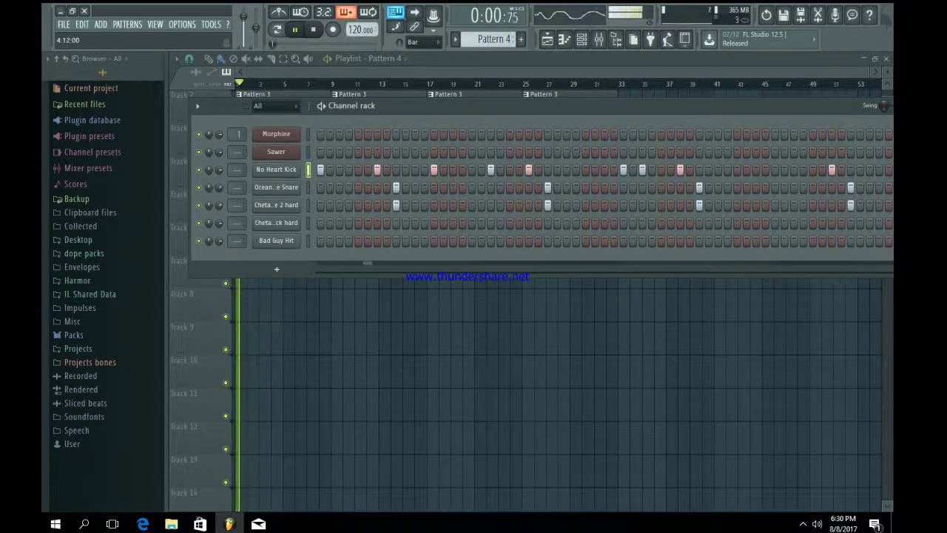
pyautogui.click(888, 169)
pyautogui.click(775, 171)
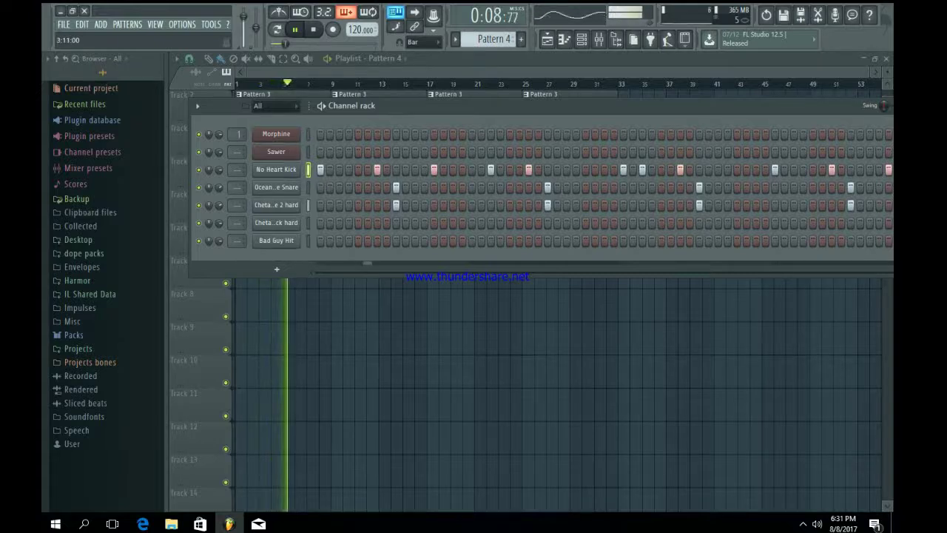
pyautogui.click(756, 169)
pyautogui.moveTo(739, 106); pyautogui.dragTo(573, 123)
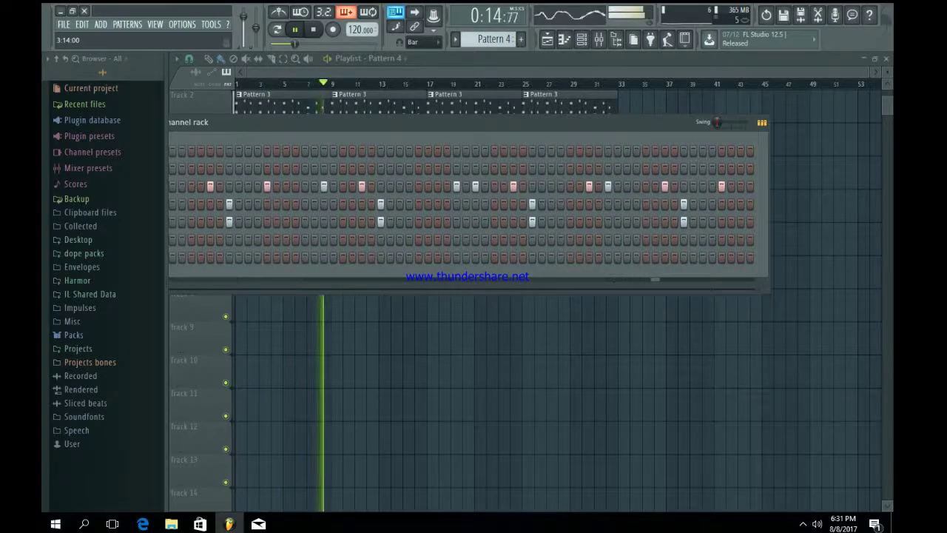
pyautogui.moveTo(573, 123); pyautogui.dragTo(746, 116)
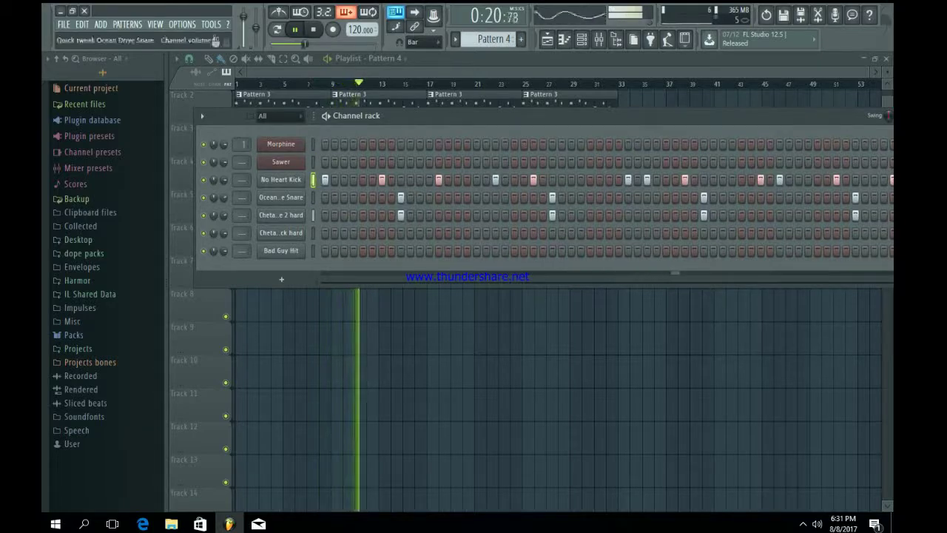
pyautogui.press('space')
# Start Pattern 5 and open the 808s folder of the #Artillery sample pack.
pyautogui.click(521, 40)
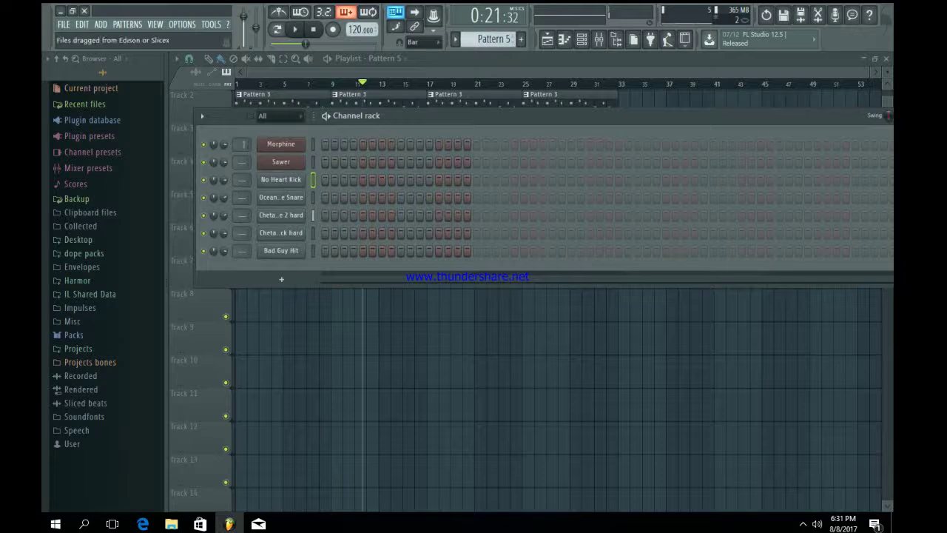
pyautogui.click(74, 335)
pyautogui.scroll(-4, 82, 336)
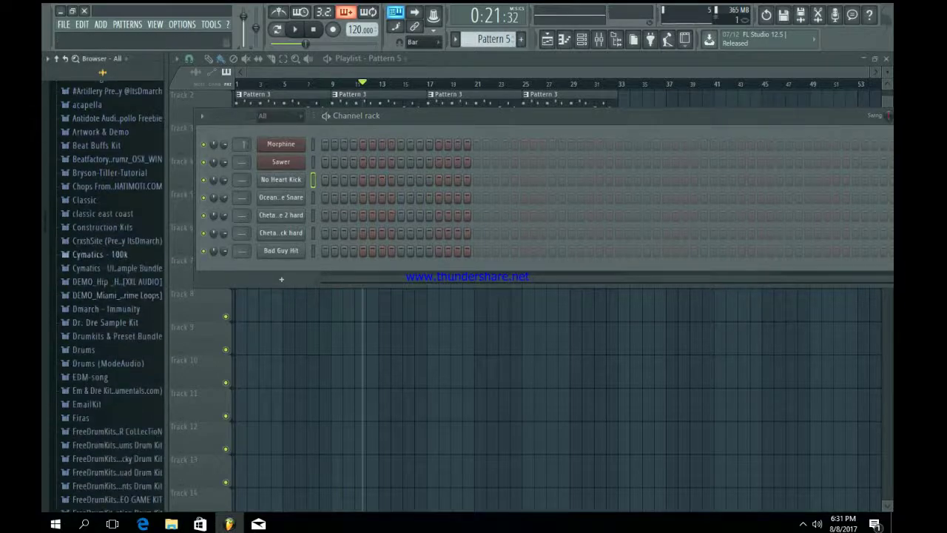
pyautogui.click(111, 91)
pyautogui.click(89, 105)
# Audition the 808 samples in the folder and load DjPlugg808 as a new channel.
pyautogui.click(100, 117)
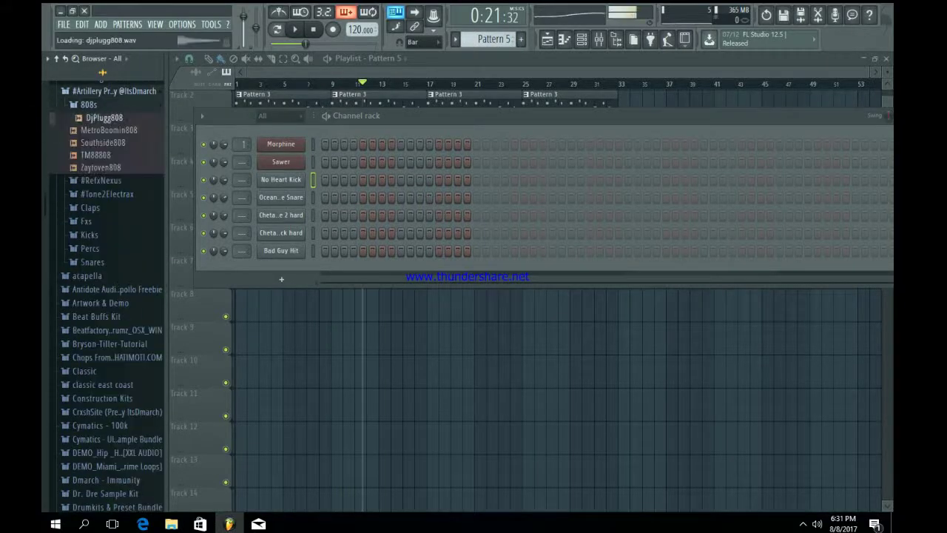
pyautogui.click(111, 130)
pyautogui.press('Down')
pyautogui.press('Down')
pyautogui.press('Down')
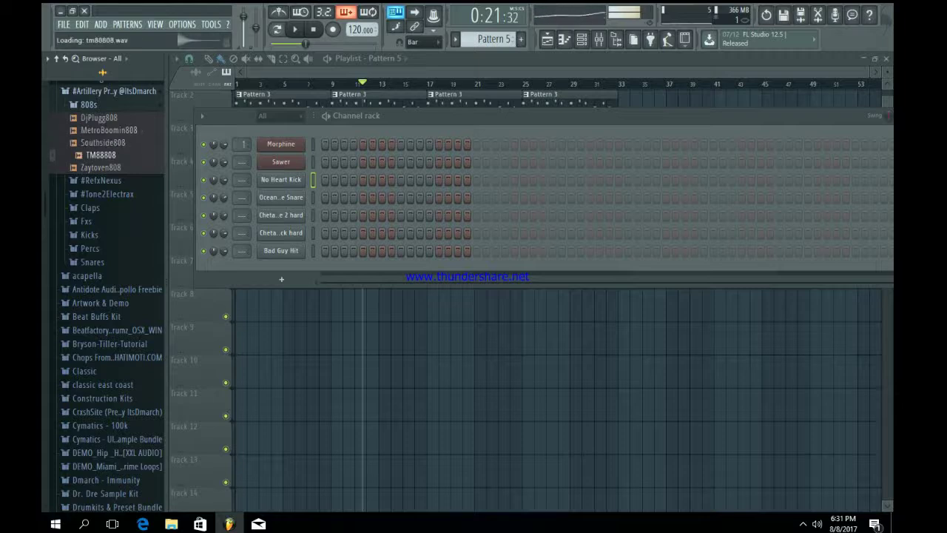
pyautogui.press('Up')
pyautogui.press('Up')
pyautogui.press('Up')
pyautogui.press('Up')
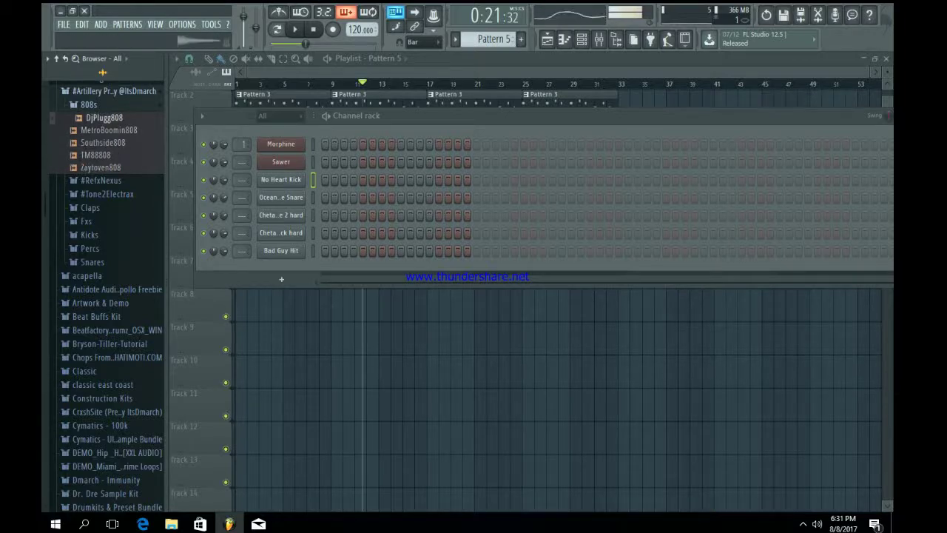
pyautogui.moveTo(104, 118); pyautogui.dragTo(286, 278)
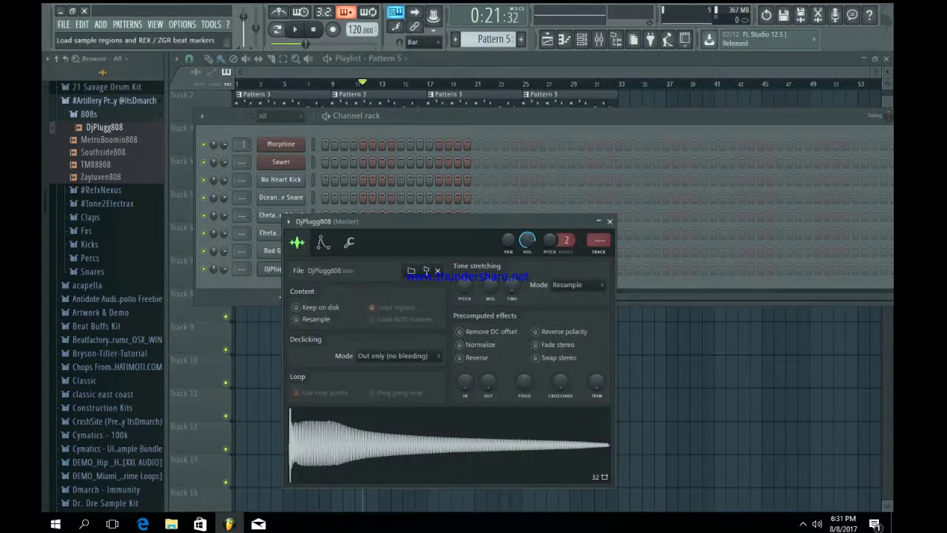
# Edit the DjPlugg808 sample in Edison, detect its pitch regions, inspect the start of the waveform, and close Edison.
pyautogui.rightClick(369, 416)
pyautogui.click(385, 445)
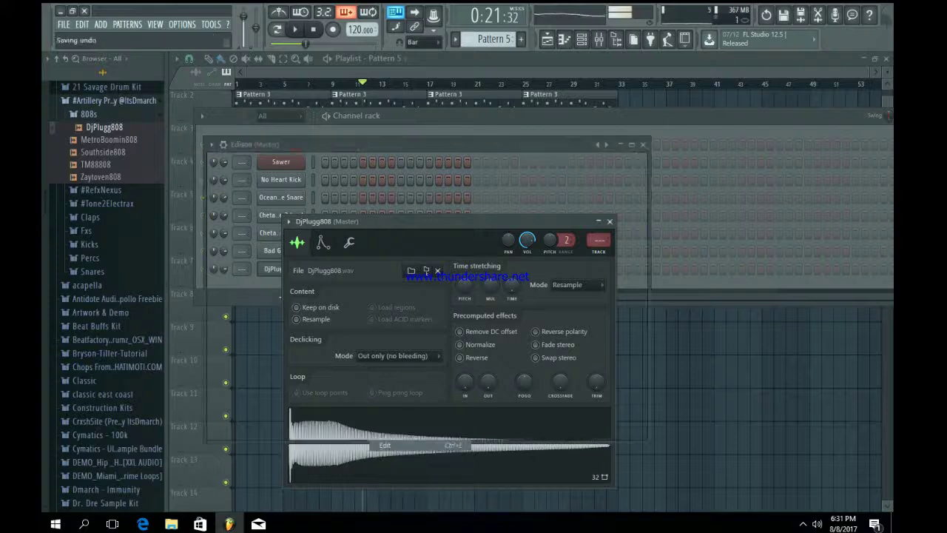
pyautogui.click(291, 195)
pyautogui.click(299, 362)
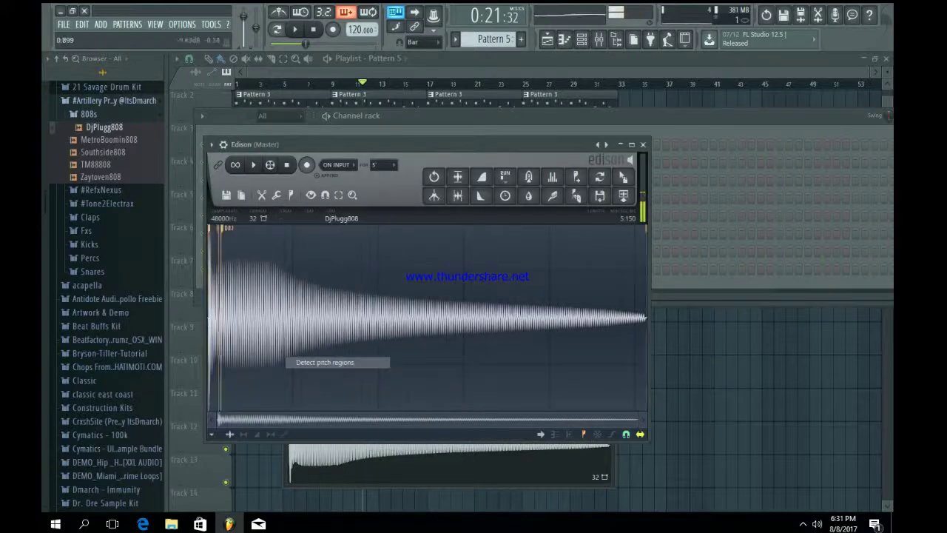
pyautogui.scroll(5, 289, 377)
pyautogui.moveTo(301, 419); pyautogui.dragTo(241, 420)
pyautogui.scroll(2, 237, 384)
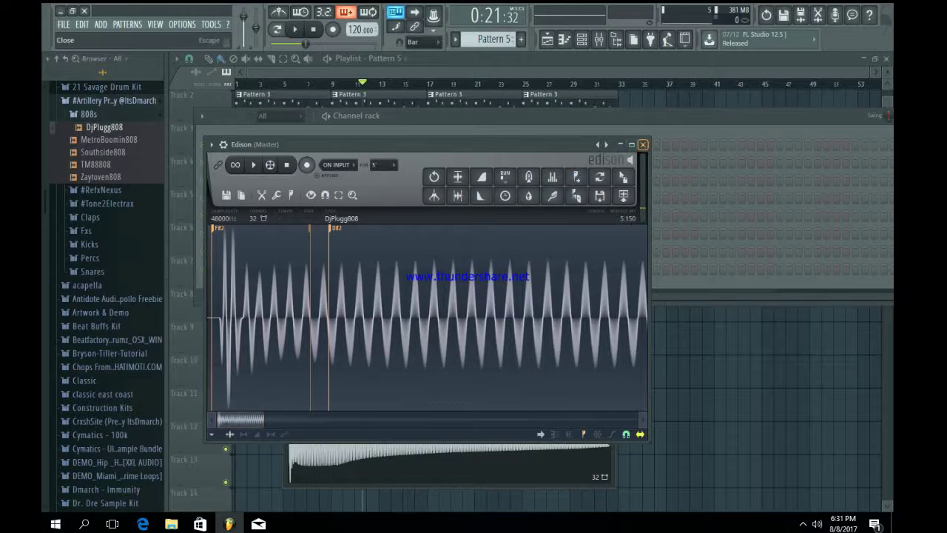
pyautogui.click(642, 145)
# Set DjPlugg808's root note to F#5 with cut and by groups of 3, and enable its volume envelope with minimum attack and maximum hold.
pyautogui.click(349, 242)
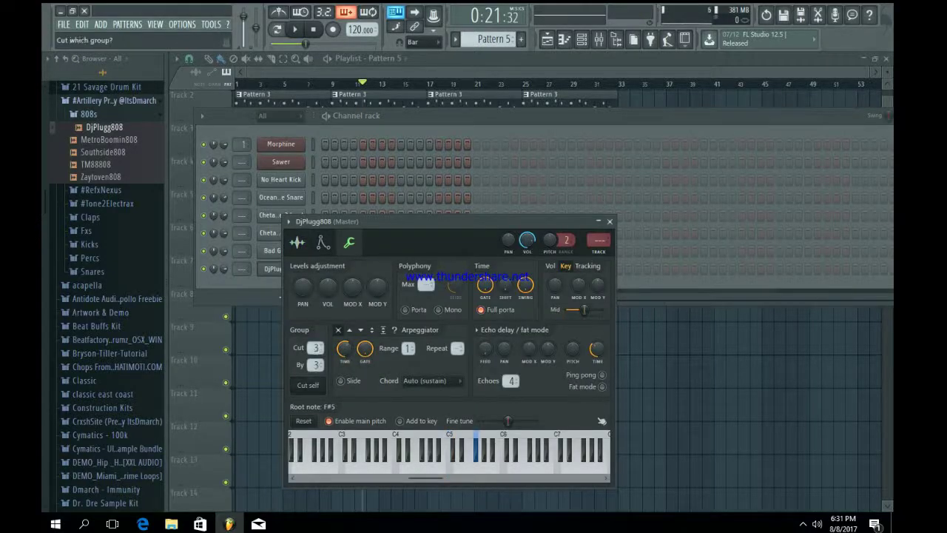
pyautogui.press('y')
pyautogui.click(323, 242)
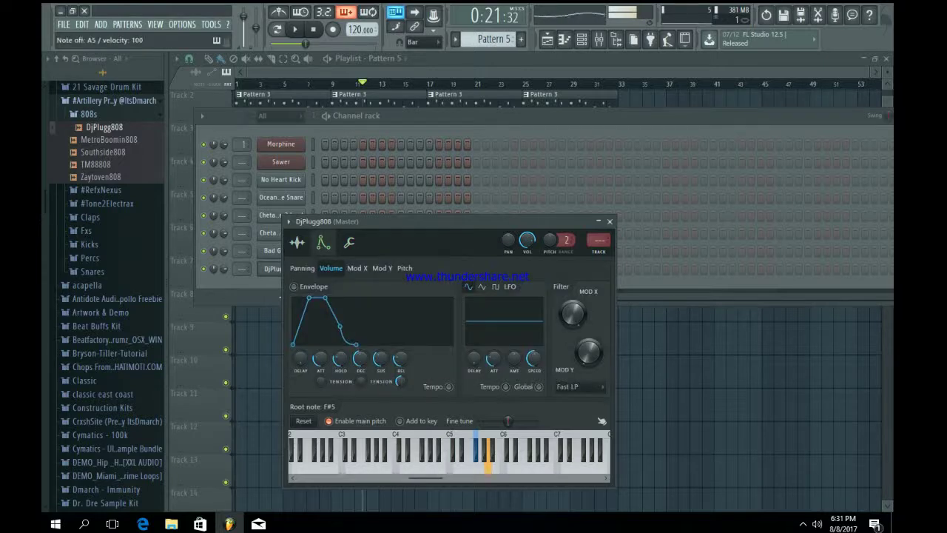
pyautogui.moveTo(320, 359); pyautogui.dragTo(320, 393)
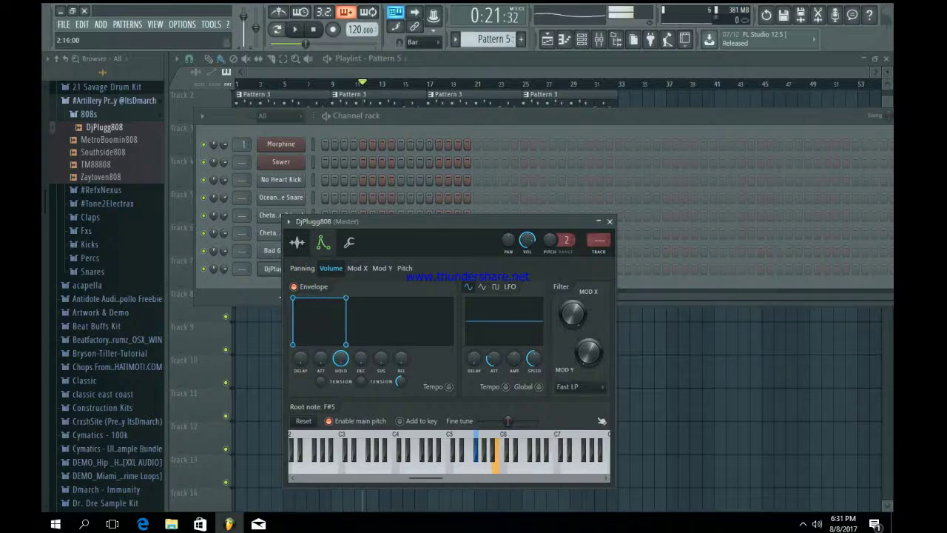
pyautogui.click(610, 222)
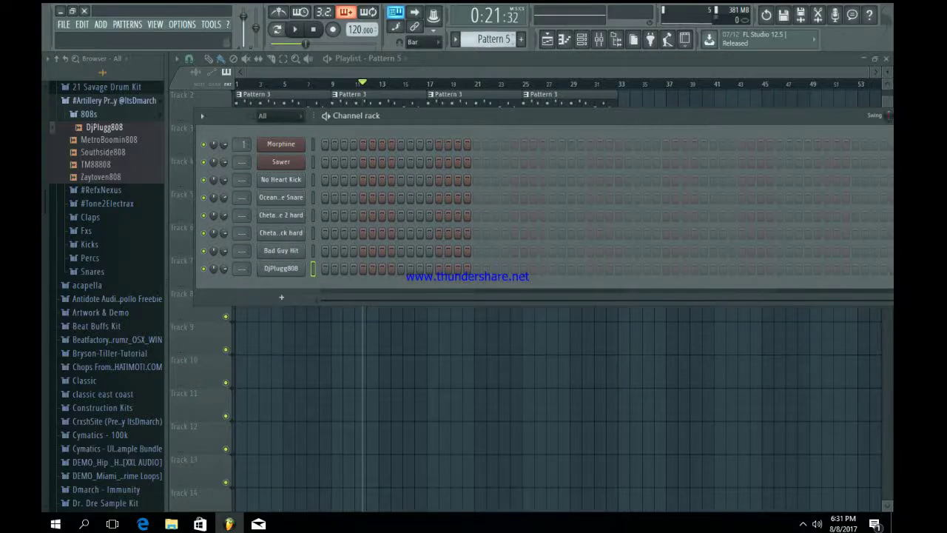
# Set the DjPlugg808 sample's trim to maximum and raise its fade-out so the tail decays sooner.
pyautogui.click(280, 268)
pyautogui.click(297, 242)
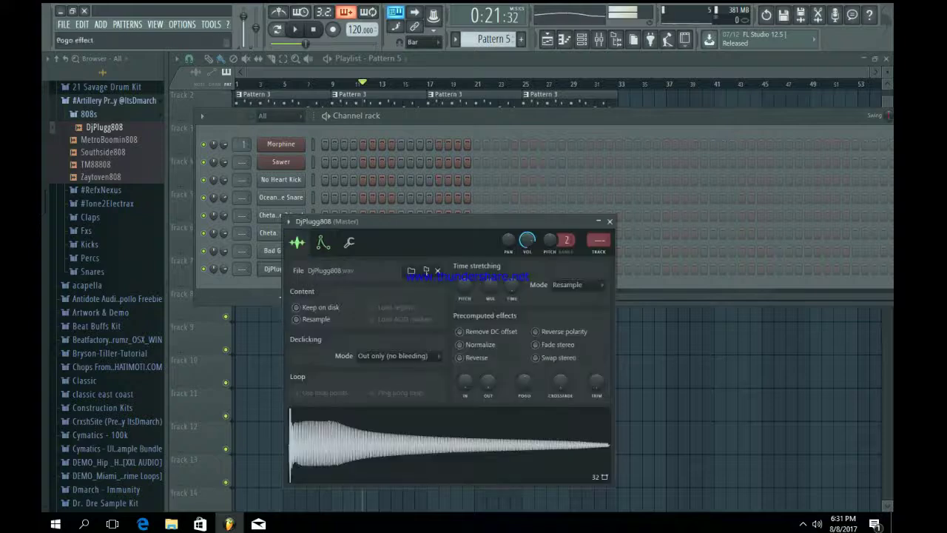
pyautogui.moveTo(597, 381); pyautogui.dragTo(596, 319)
pyautogui.press('b')
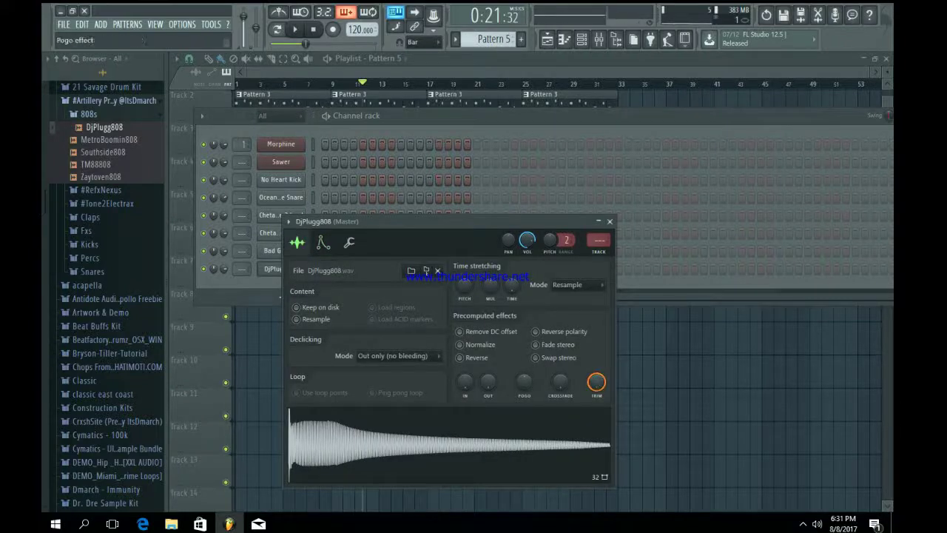
pyautogui.moveTo(488, 382)
pyautogui.mouseDown()
pyautogui.moveTo(488, 361)
pyautogui.moveTo(487, 375)
pyautogui.mouseUp()
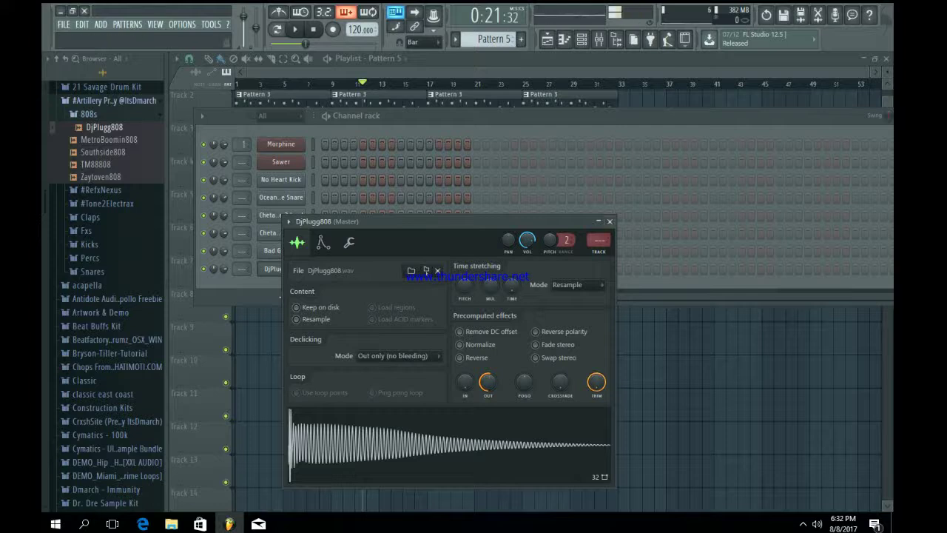
# Give DjPlugg808 the same step rhythm as the No Heart Kick, preview it, and open the channel's piano roll.
pyautogui.click(609, 221)
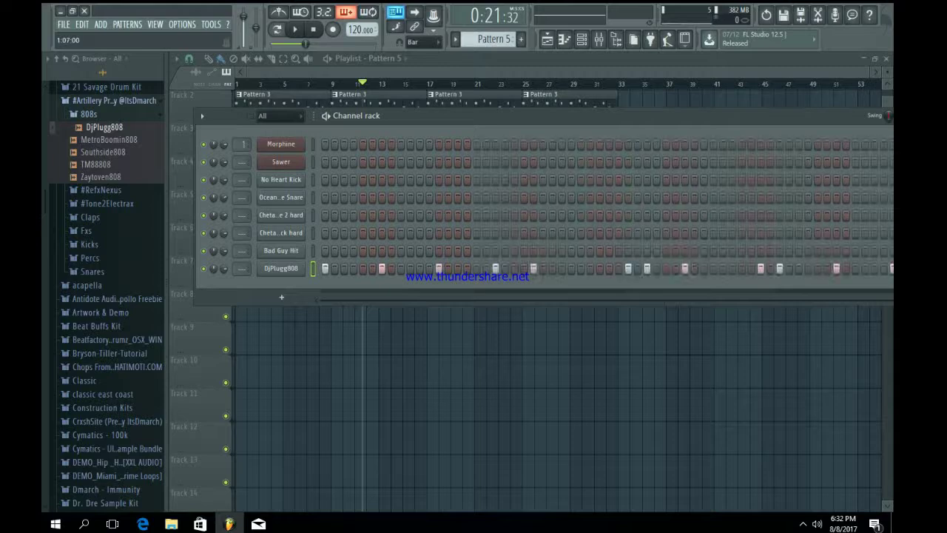
pyautogui.press('space')
pyautogui.rightClick(281, 269)
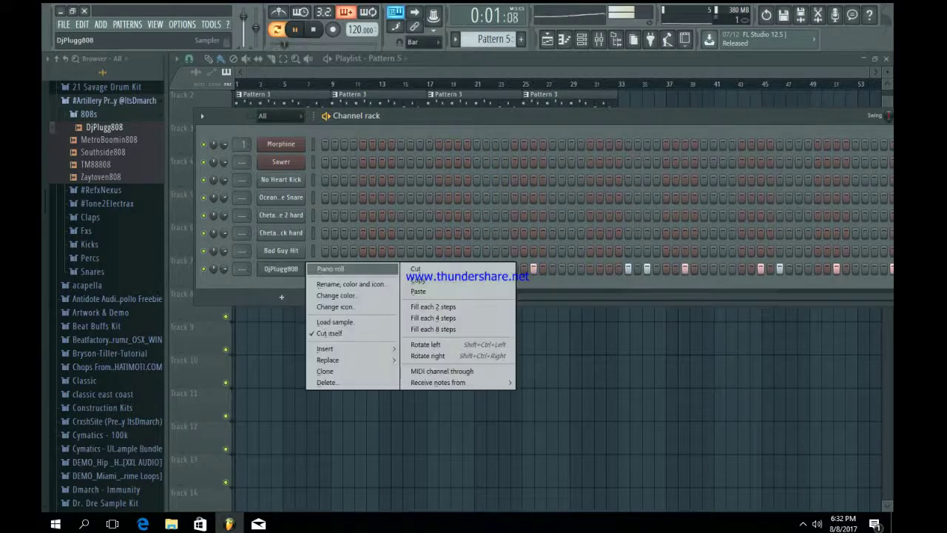
pyautogui.click(338, 269)
pyautogui.press('space')
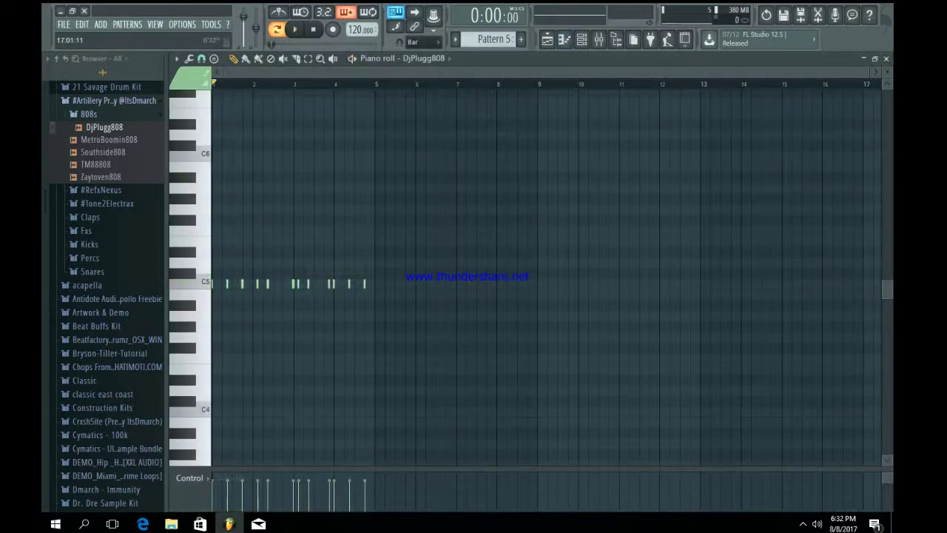
pyautogui.moveTo(869, 72); pyautogui.dragTo(513, 72)
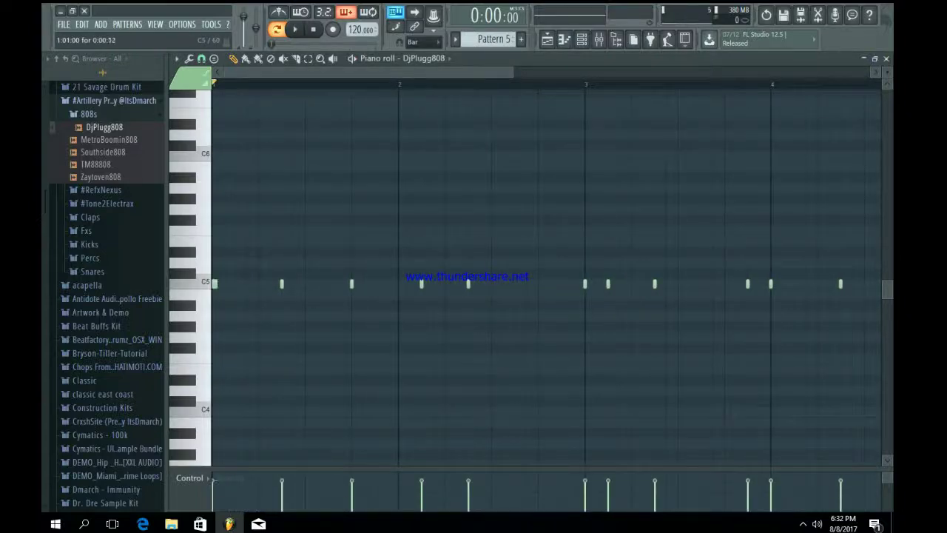
# Lengthen DjPlugg808's C5 notes in bars 1 and 2 and the first three in bar 3, previewing the bass line.
pyautogui.press('space')
pyautogui.moveTo(264, 284); pyautogui.dragTo(363, 284)
pyautogui.press('space')
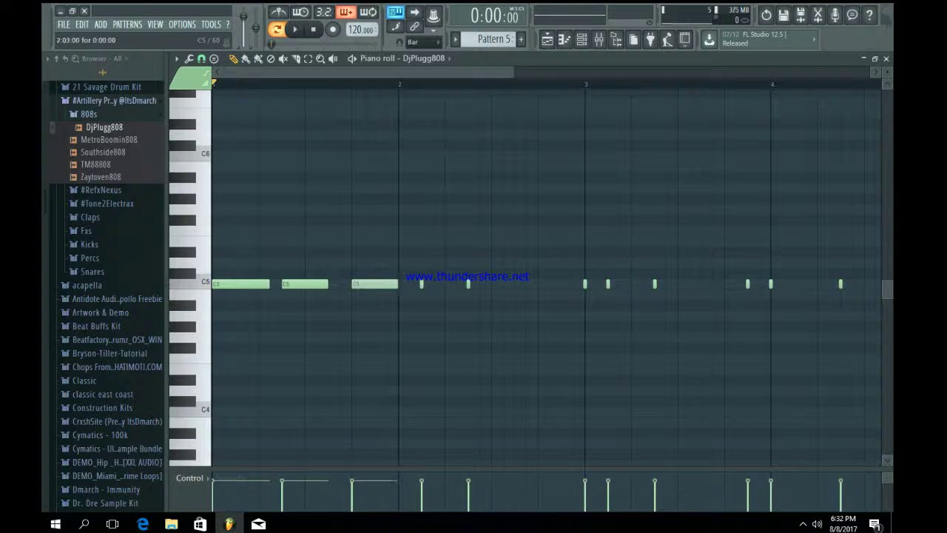
pyautogui.moveTo(469, 284); pyautogui.dragTo(490, 285)
pyautogui.press('space')
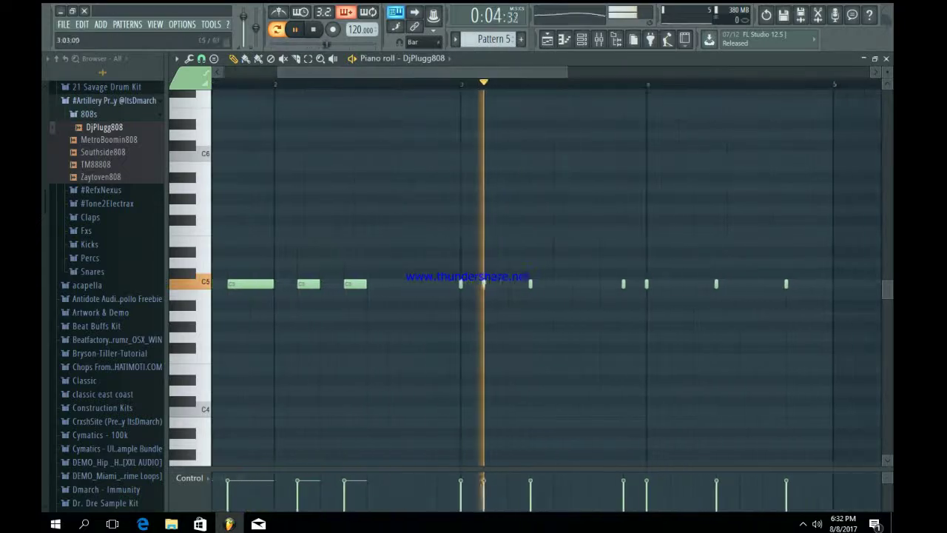
pyautogui.press('space')
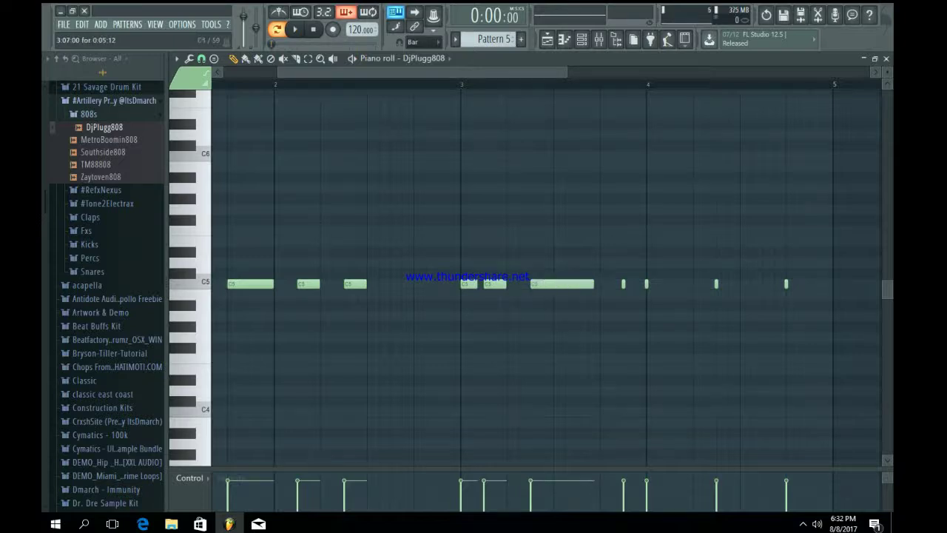
# Raise bar 3's last note to C#5, lengthen it and bar 4's first C5, and add a short A4 note after them.
pyautogui.moveTo(623, 284); pyautogui.dragTo(623, 273)
pyautogui.click(655, 283)
pyautogui.rightClick(655, 284)
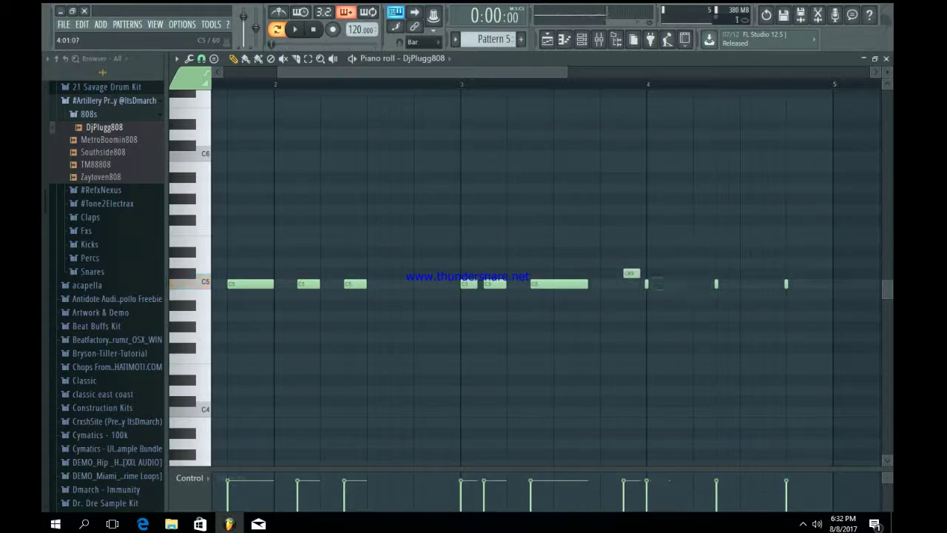
pyautogui.click(656, 283)
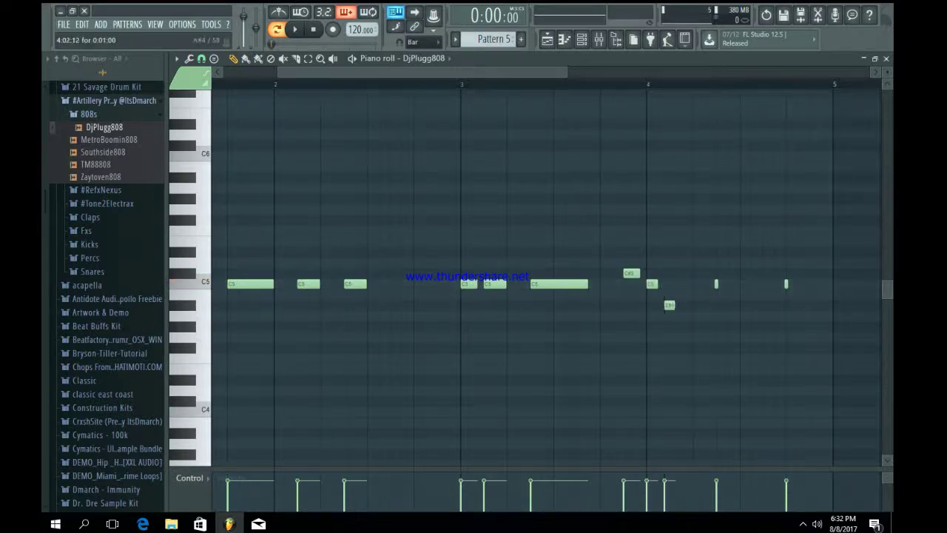
pyautogui.moveTo(666, 305); pyautogui.dragTo(666, 316)
pyautogui.press('space')
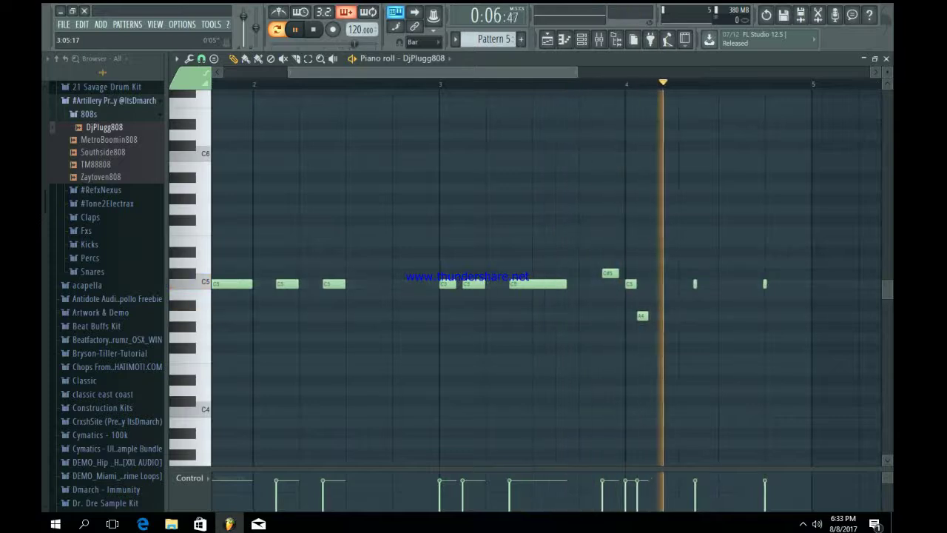
pyautogui.press('space')
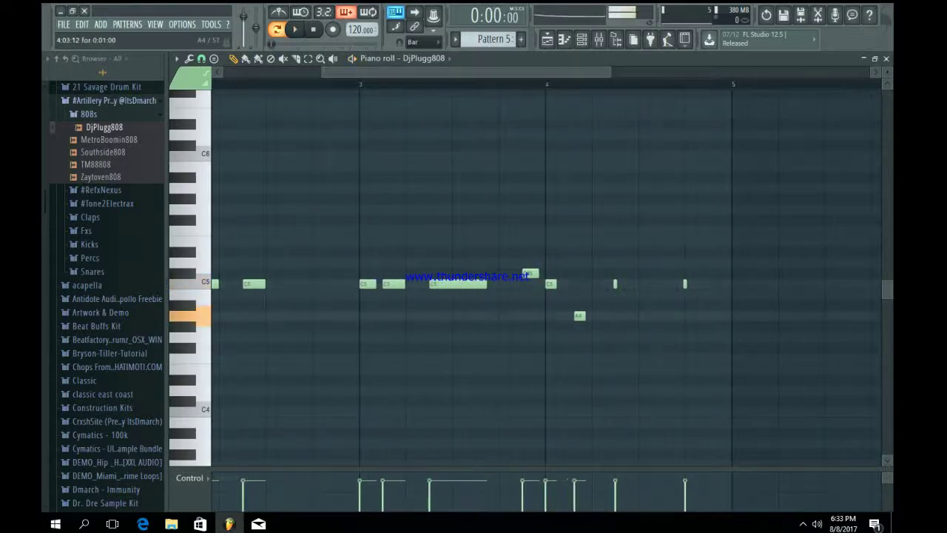
# Lengthen the last two C5 notes of bar 4 and preview the bass line.
pyautogui.press('space')
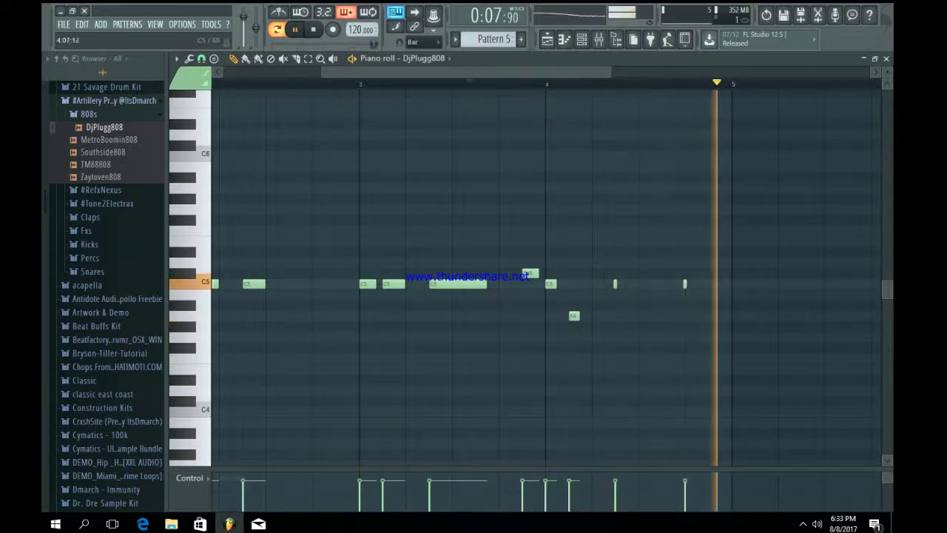
pyautogui.press('space')
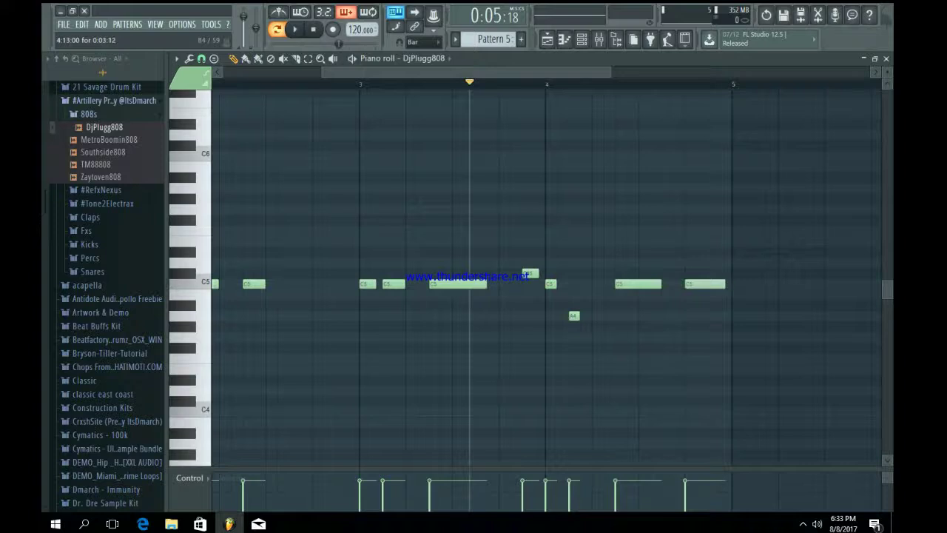
pyautogui.press('space')
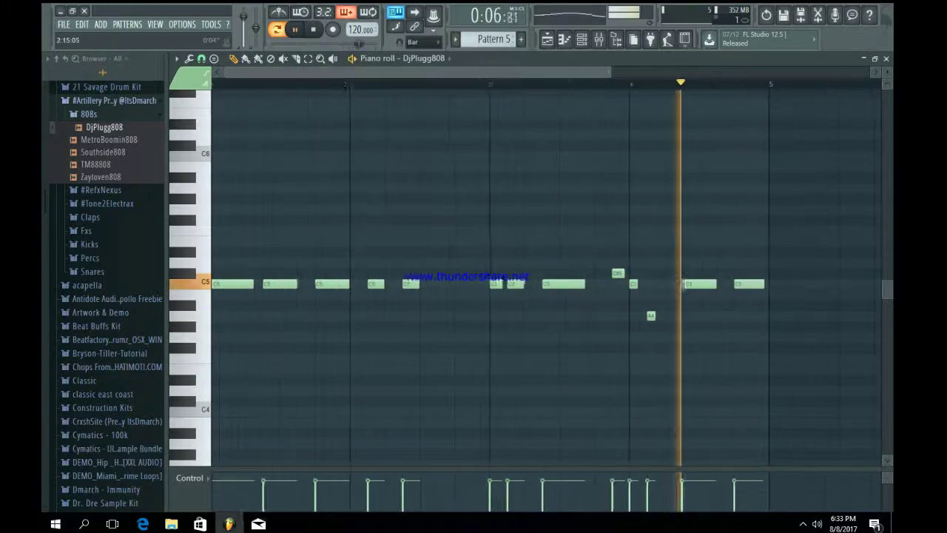
# Enlarge the velocity lane and raise the velocities of the DjPlugg808 notes across the pattern.
pyautogui.moveTo(318, 468); pyautogui.dragTo(318, 238)
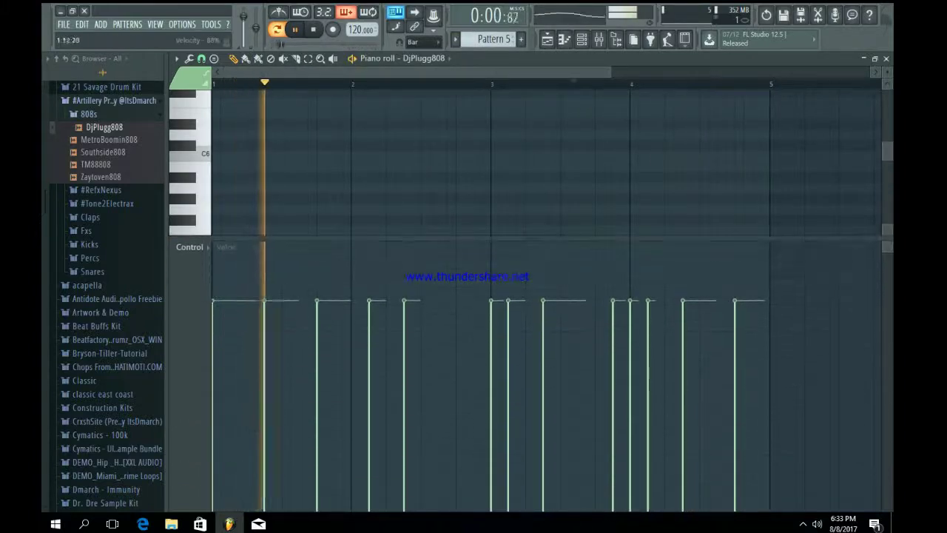
pyautogui.press('space')
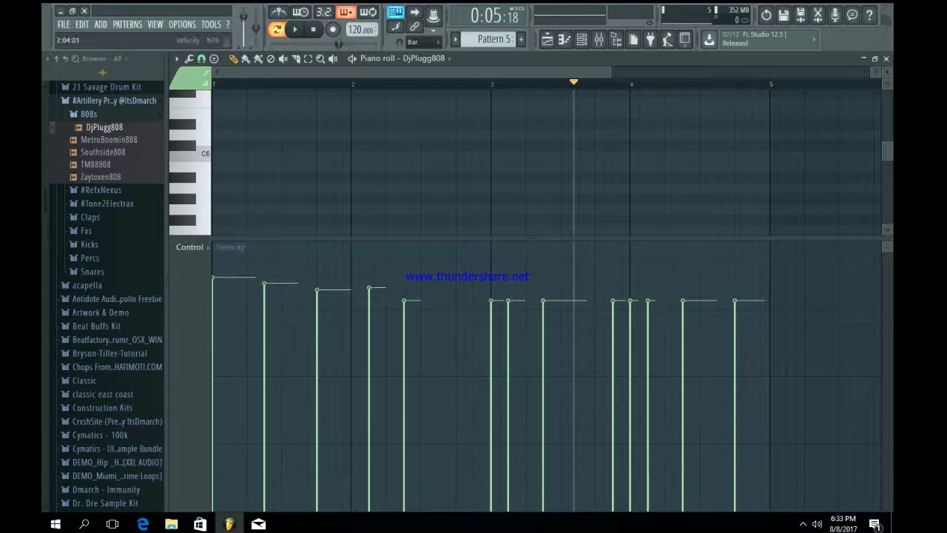
pyautogui.press('space')
pyautogui.moveTo(509, 286); pyautogui.dragTo(734, 283)
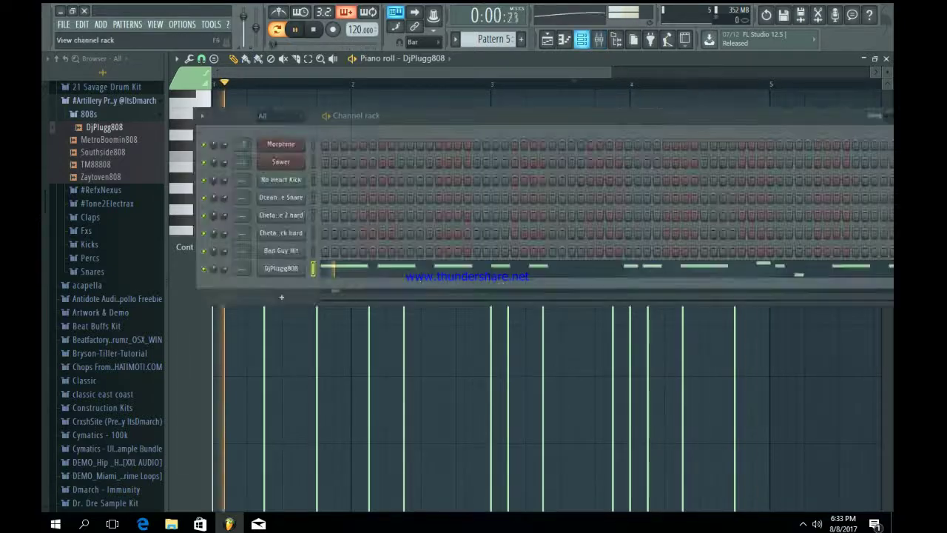
# Route DjPlugg808 to mixer track 2 and lower the Morphine and DjPlugg808 track volumes.
pyautogui.press('F6')
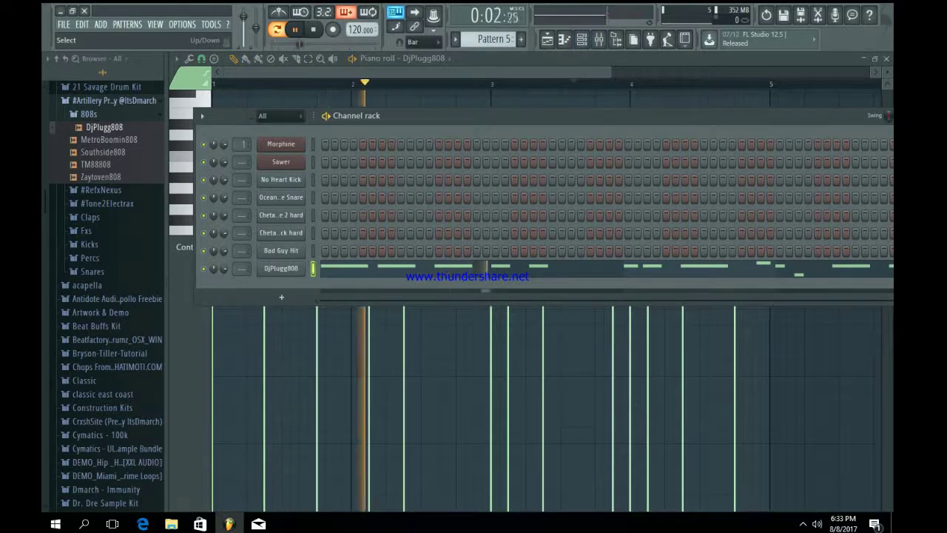
pyautogui.click(282, 268)
pyautogui.press('F9')
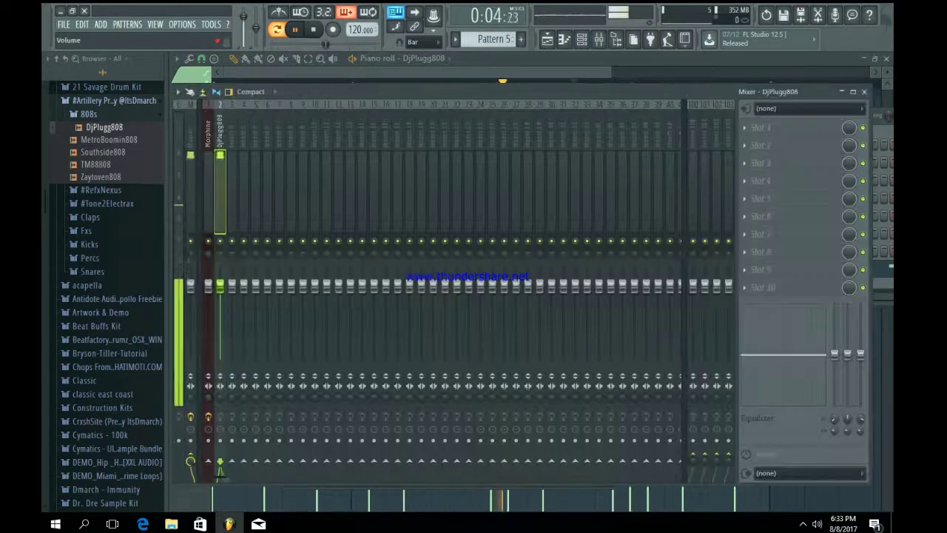
pyautogui.moveTo(208, 285)
pyautogui.mouseDown()
pyautogui.moveTo(208, 304)
pyautogui.moveTo(220, 297)
pyautogui.mouseUp()
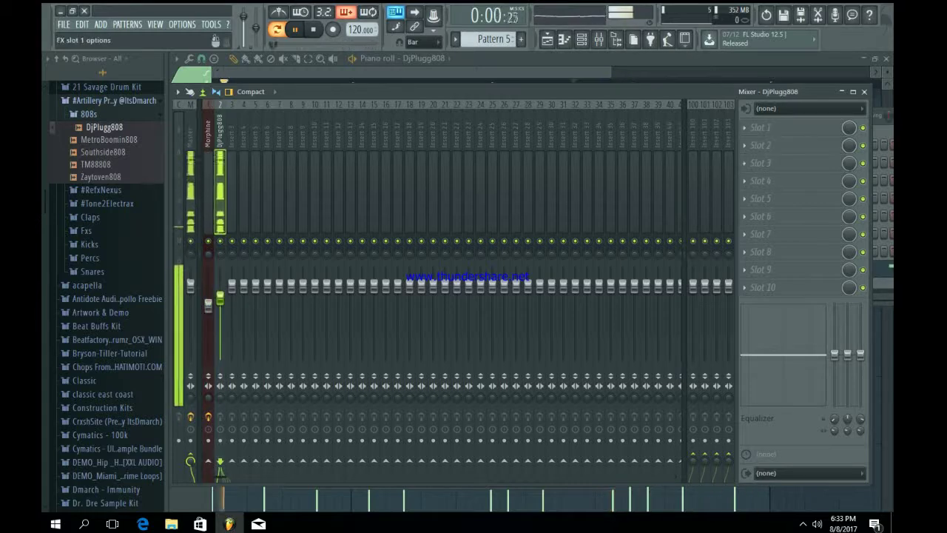
# Insert Fruity Parametric EQ 2 on the DjPlugg808 track with low and high cuts and a narrow boost of about 2.7 dB near 83 Hz.
pyautogui.click(745, 127)
pyautogui.click(738, 419)
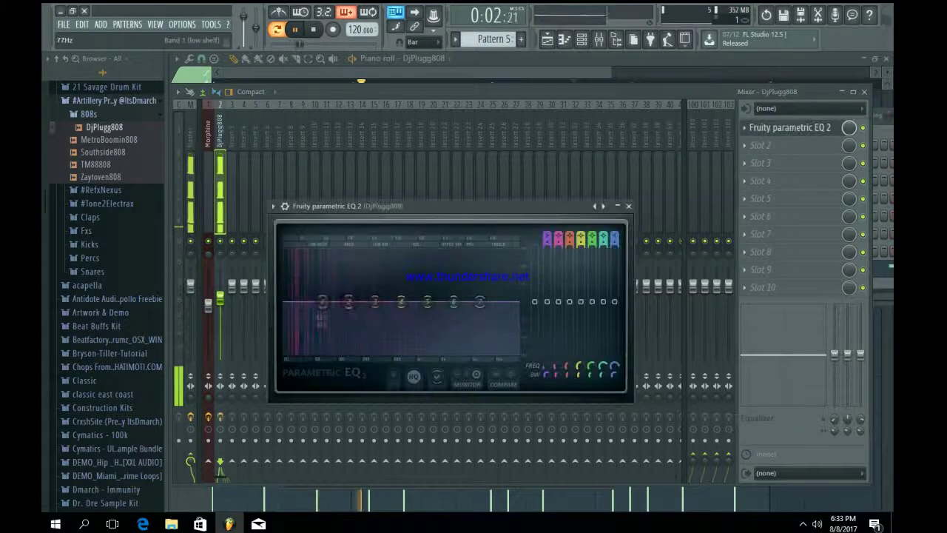
pyautogui.moveTo(480, 302); pyautogui.dragTo(456, 352)
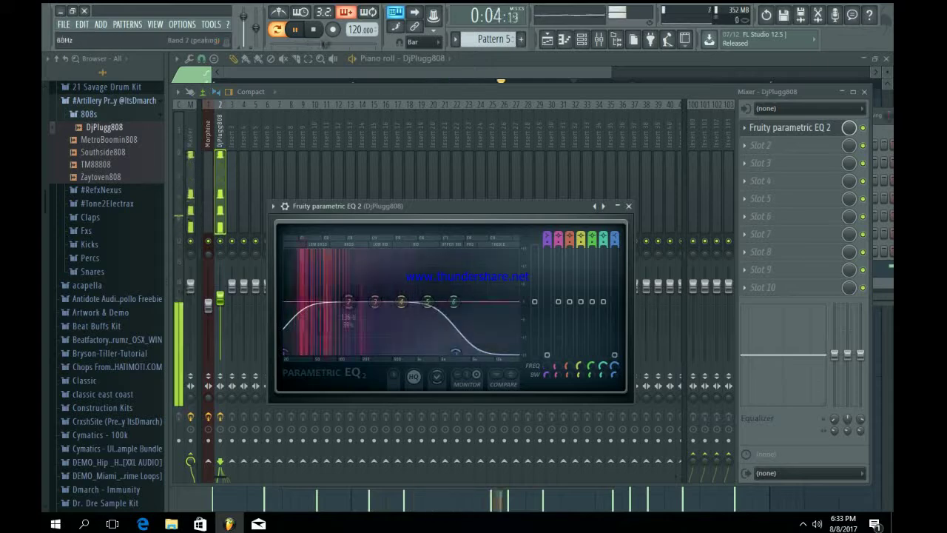
pyautogui.moveTo(348, 302); pyautogui.dragTo(332, 294)
pyautogui.moveTo(558, 375); pyautogui.dragTo(558, 416)
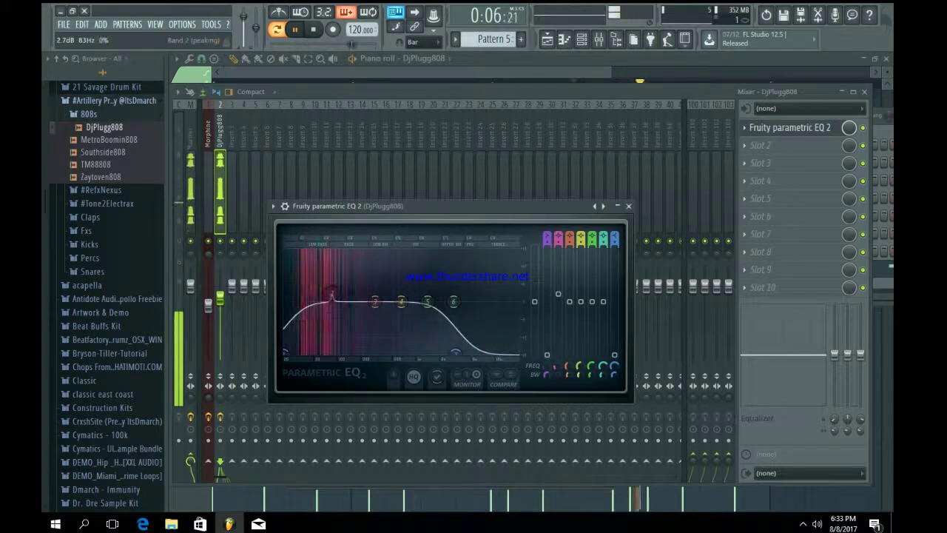
pyautogui.click(629, 207)
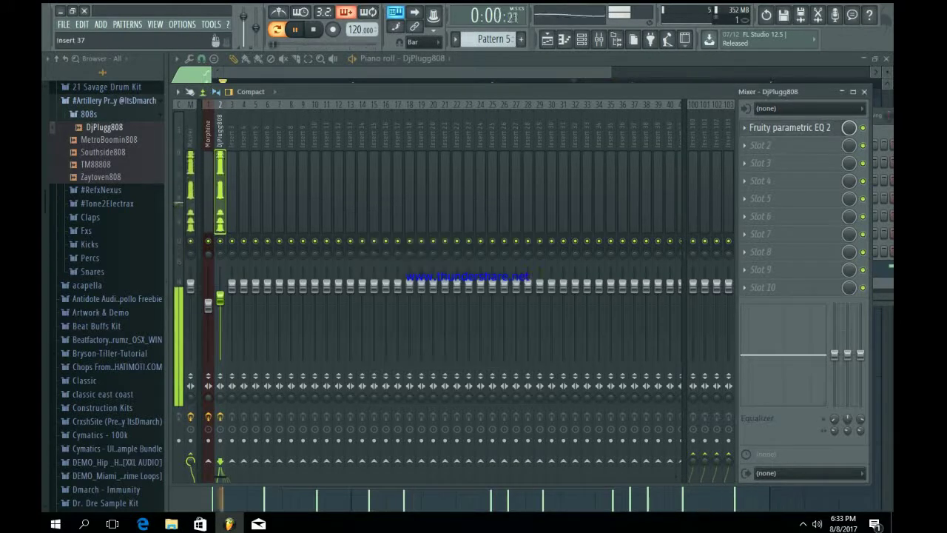
# Insert Fruity Compressor in the DjPlugg808 track's second effect slot and adjust its gain.
pyautogui.click(762, 145)
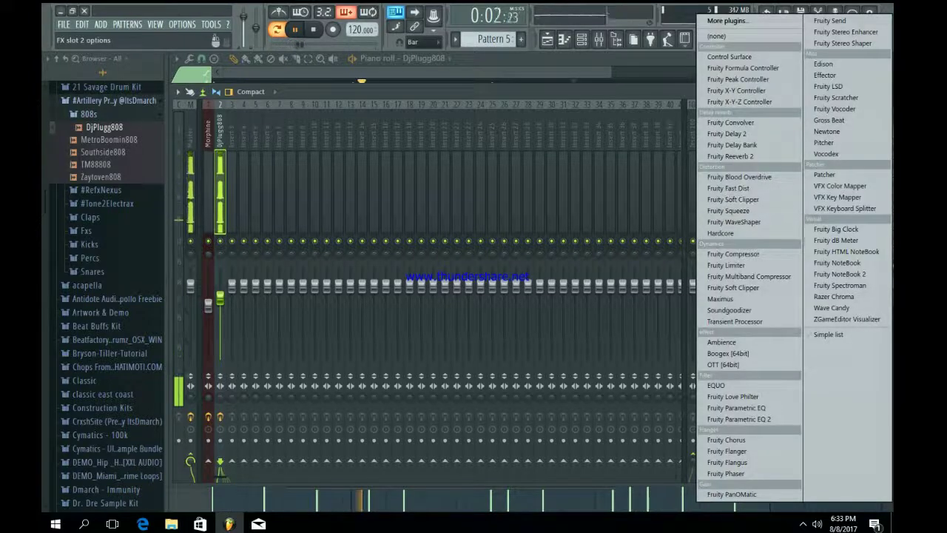
pyautogui.click(748, 254)
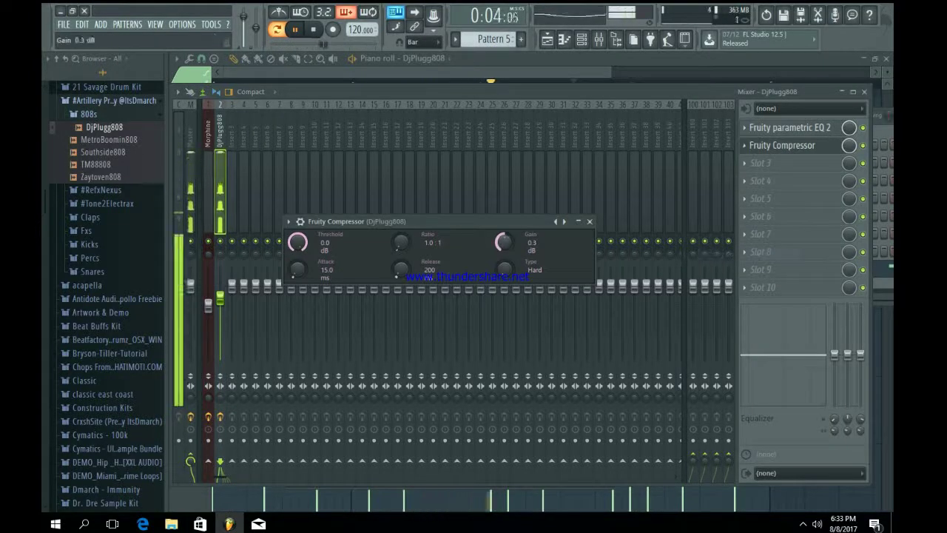
pyautogui.click(590, 222)
# In Pattern 4, give the Cheta doc kick hard channel the same step rhythm as the No Heart Kick.
pyautogui.click(565, 40)
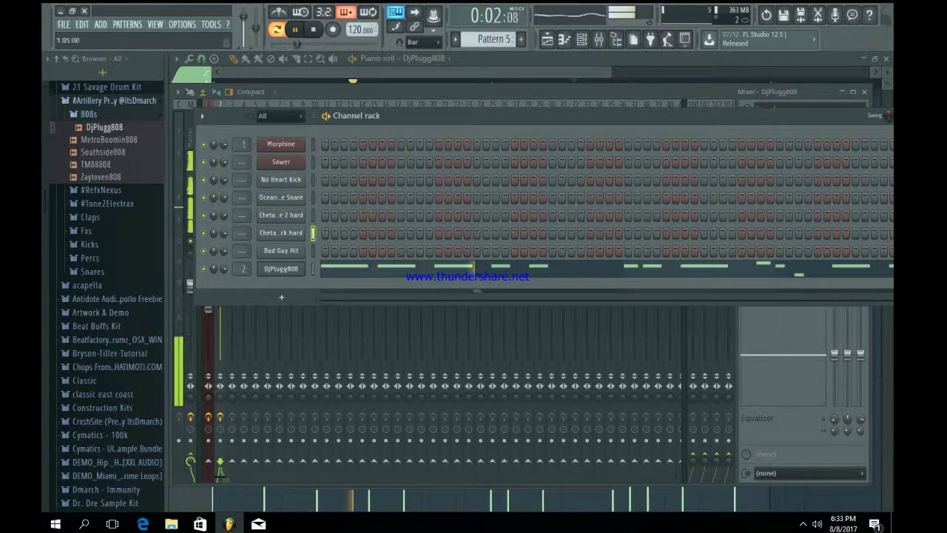
pyautogui.scroll(-1, 494, 40)
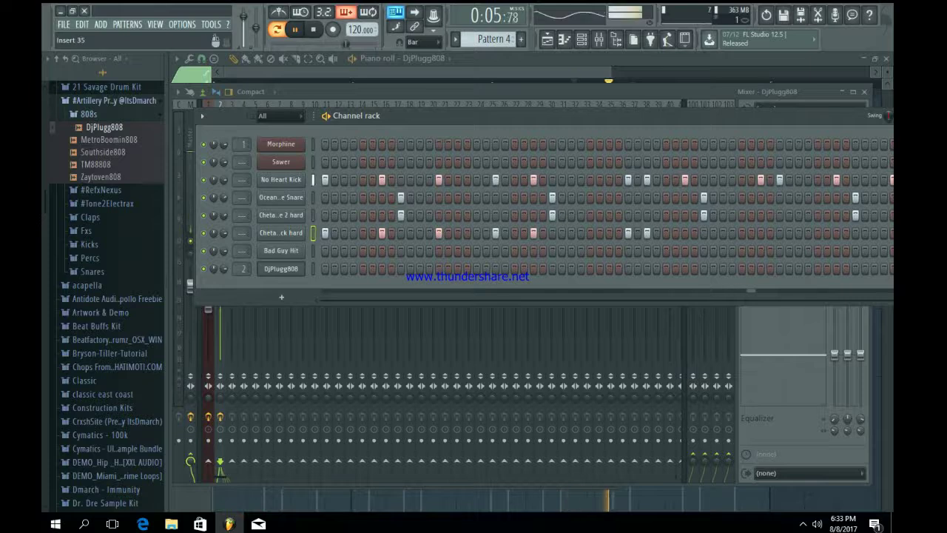
pyautogui.moveTo(611, 116); pyautogui.dragTo(473, 147)
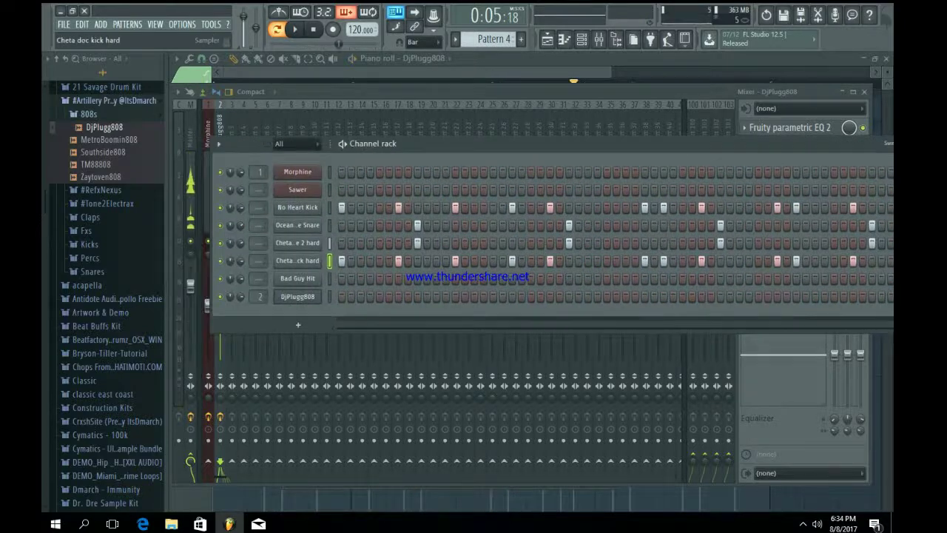
# Preview the Cheta doc kick hard sample and route its channel to mixer track 3.
pyautogui.click(298, 261)
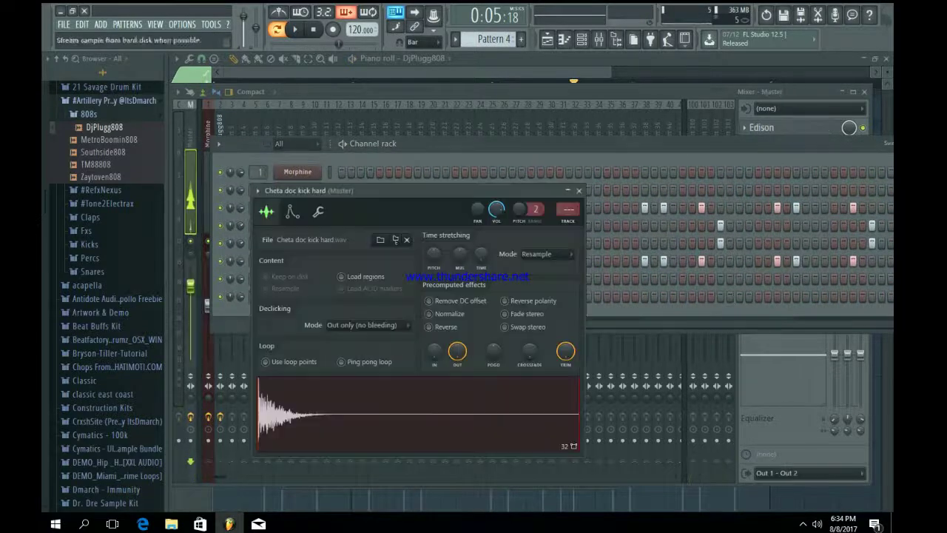
pyautogui.click(370, 415)
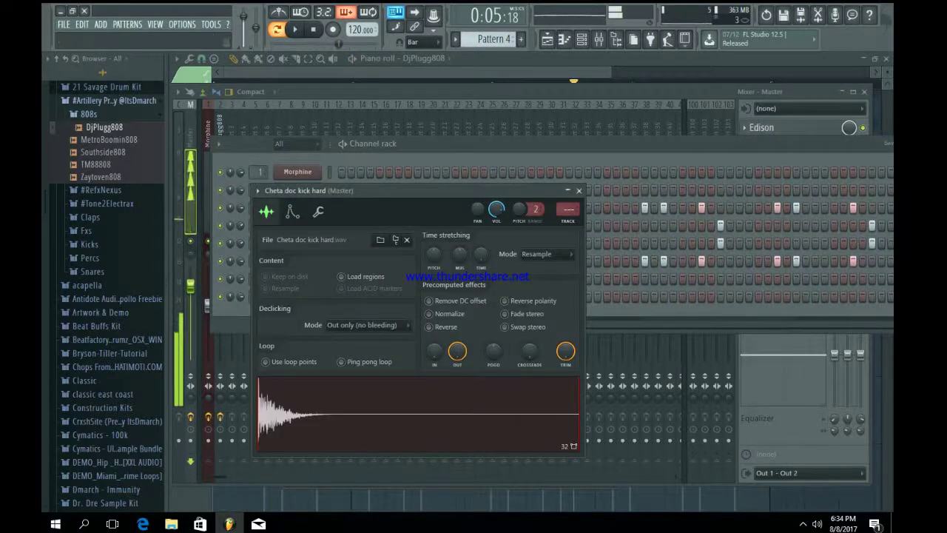
pyautogui.click(578, 191)
pyautogui.click(297, 261)
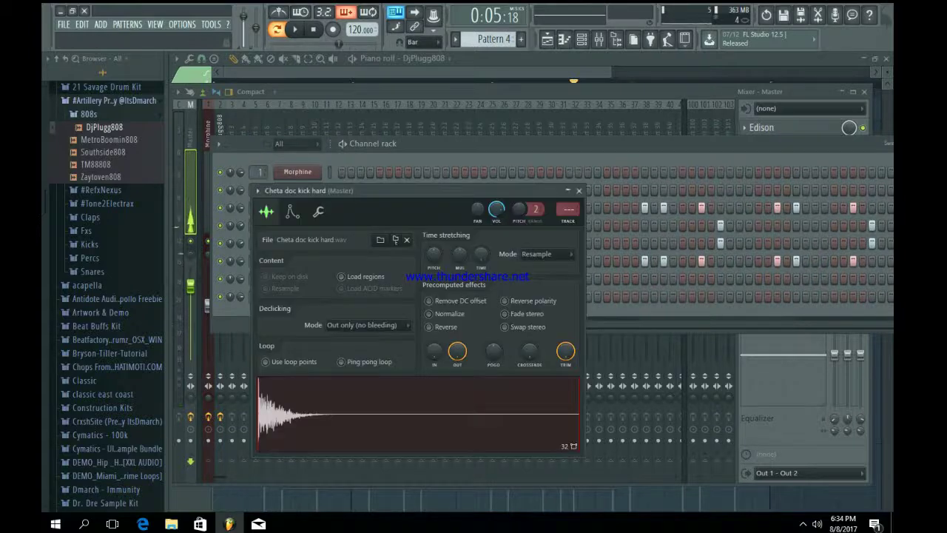
pyautogui.hotkey('ctrl', 'l')
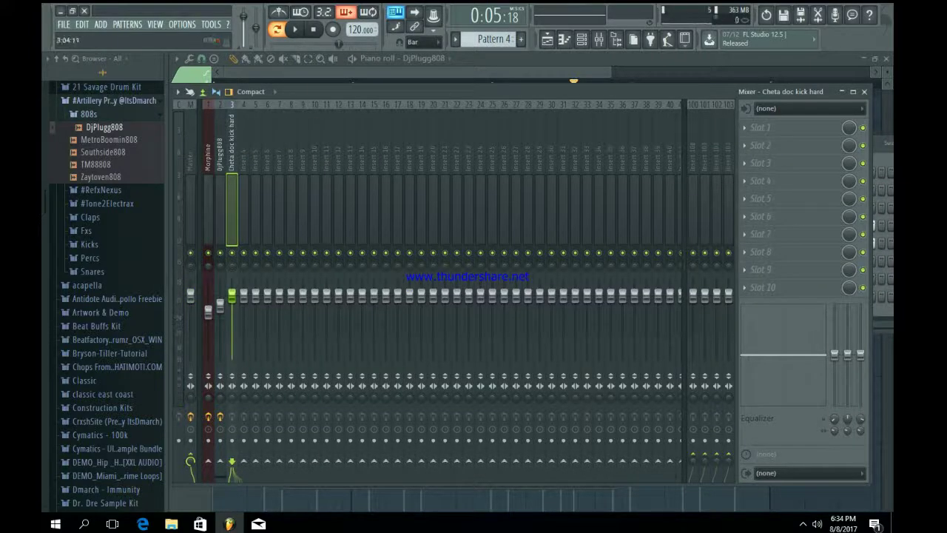
# Route the No Heart Kick channel to mixer track 4 and play the pattern.
pyautogui.press('F6')
pyautogui.click(297, 208)
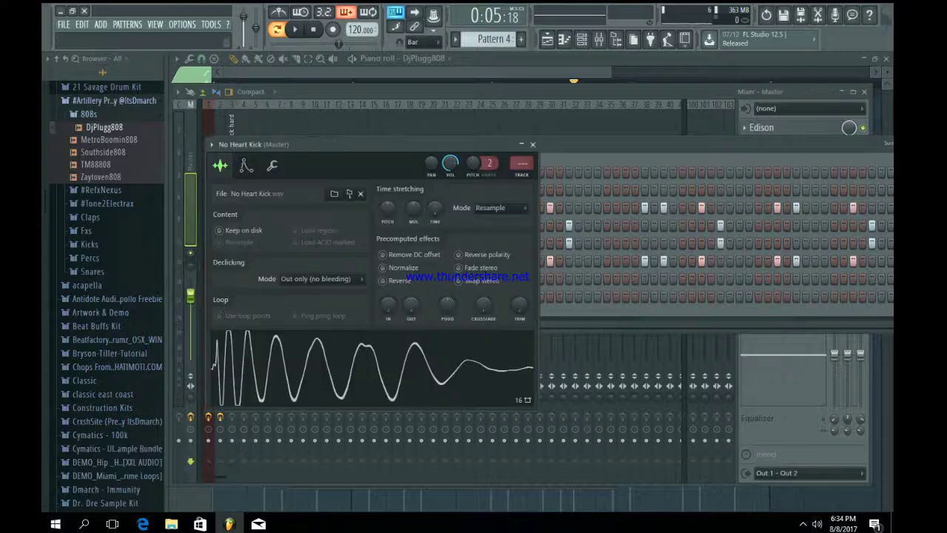
pyautogui.hotkey('ctrl', 'l')
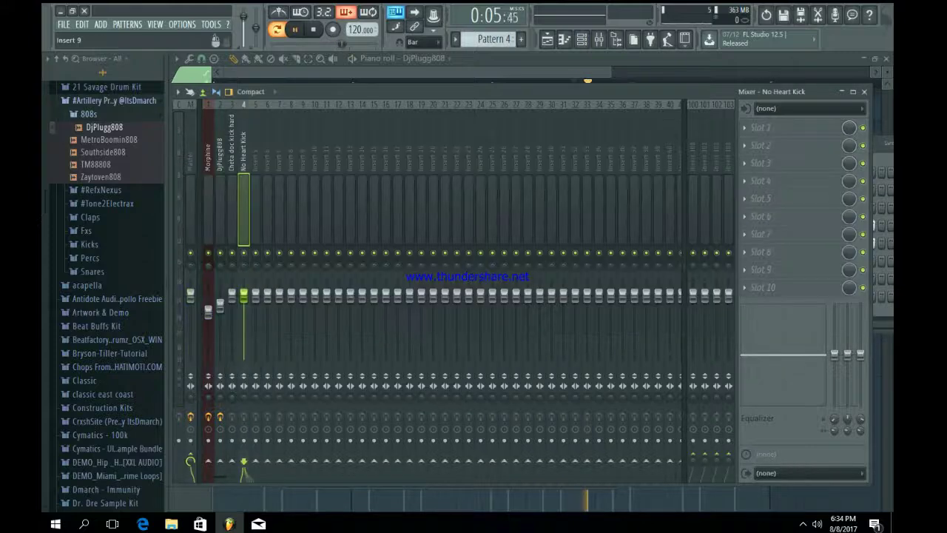
# Lower the volumes of mixer tracks 1 to 4, No Heart Kick to about -3.7 dB, and adjust stereo separation on tracks 2 to 4.
pyautogui.moveTo(220, 305); pyautogui.dragTo(243, 305)
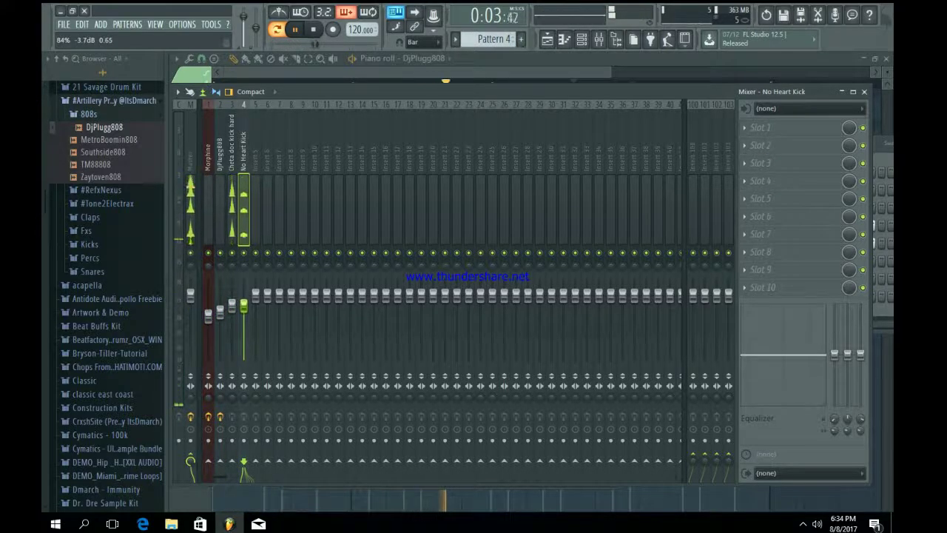
pyautogui.moveTo(219, 398); pyautogui.dragTo(243, 444)
# Solo the Cheta doc kick hard mixer track and load Fruity Parametric EQ 2 in its first effect slot.
pyautogui.rightClick(232, 253)
pyautogui.click(232, 218)
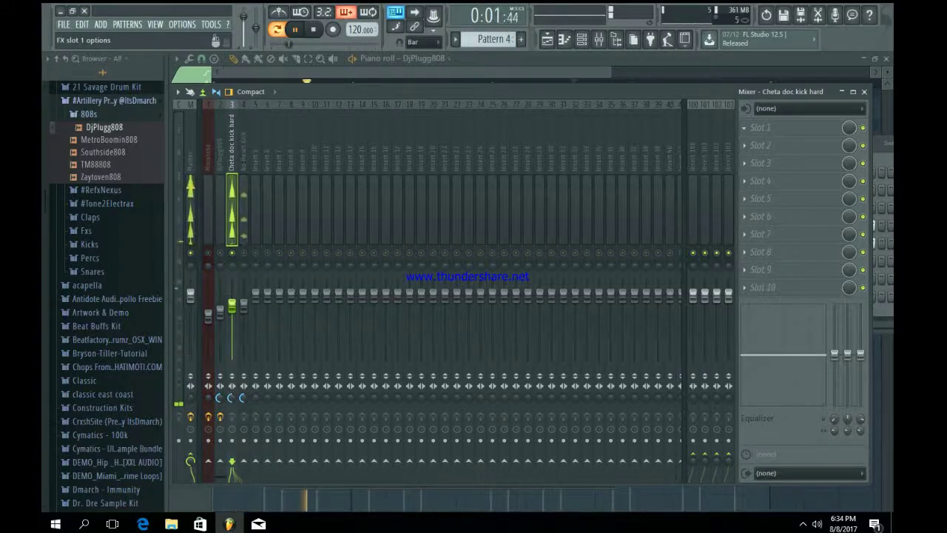
pyautogui.click(760, 127)
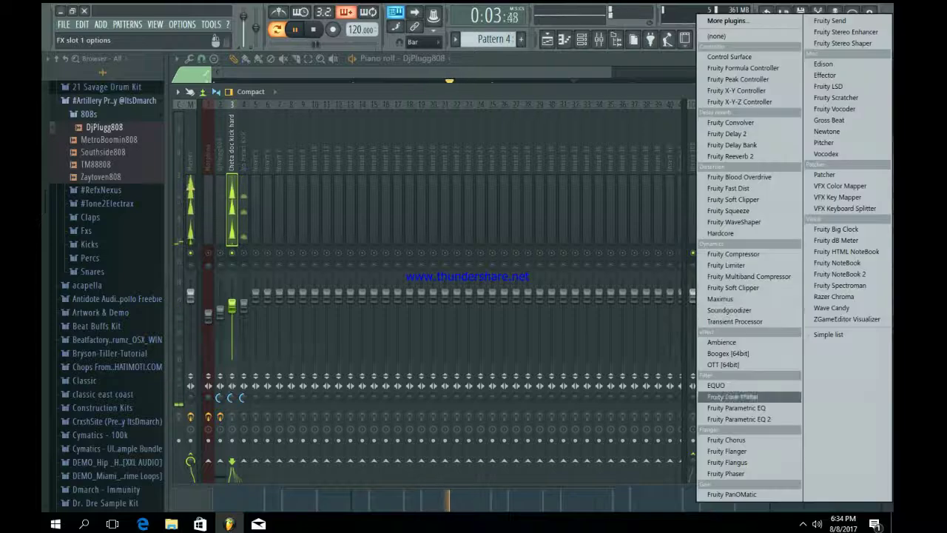
pyautogui.click(732, 419)
# In the Cheta doc kick hard EQ, cut band 1, slightly boost band 2, and lower the high shelf to -18 dB around 1140 Hz.
pyautogui.moveTo(194, 220); pyautogui.dragTo(193, 257)
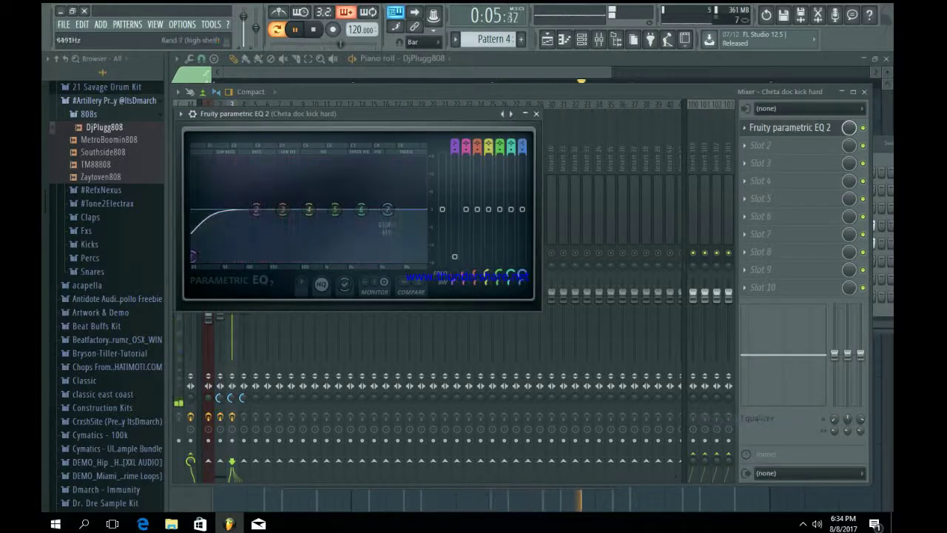
pyautogui.moveTo(388, 210); pyautogui.dragTo(361, 261)
pyautogui.moveTo(256, 210); pyautogui.dragTo(241, 203)
pyautogui.moveTo(360, 259); pyautogui.dragTo(328, 260)
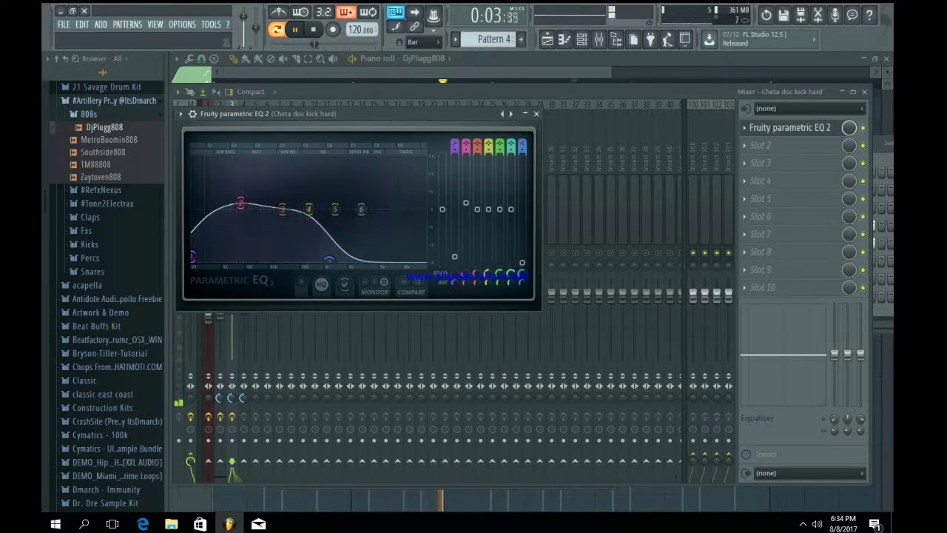
pyautogui.scroll(-3, 328, 260)
pyautogui.scroll(-3, 329, 260)
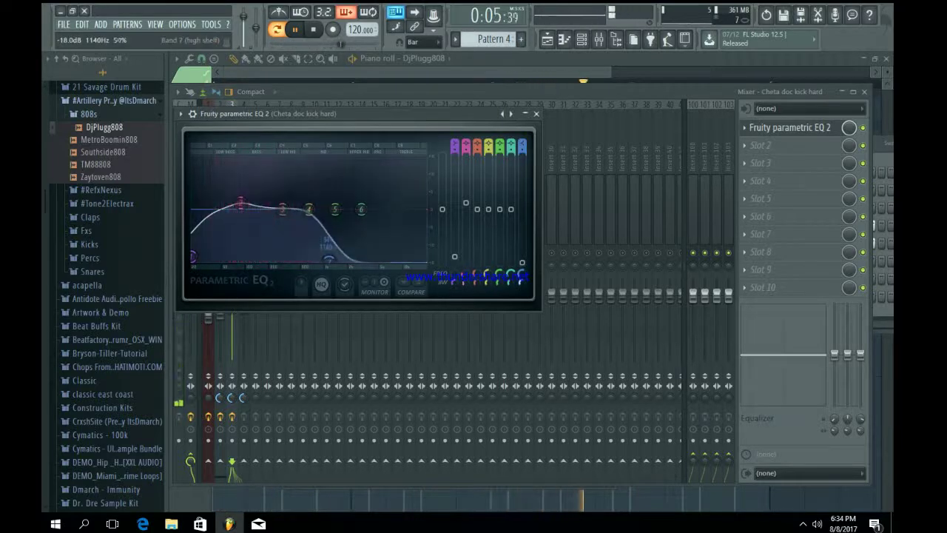
pyautogui.scroll(8, 328, 260)
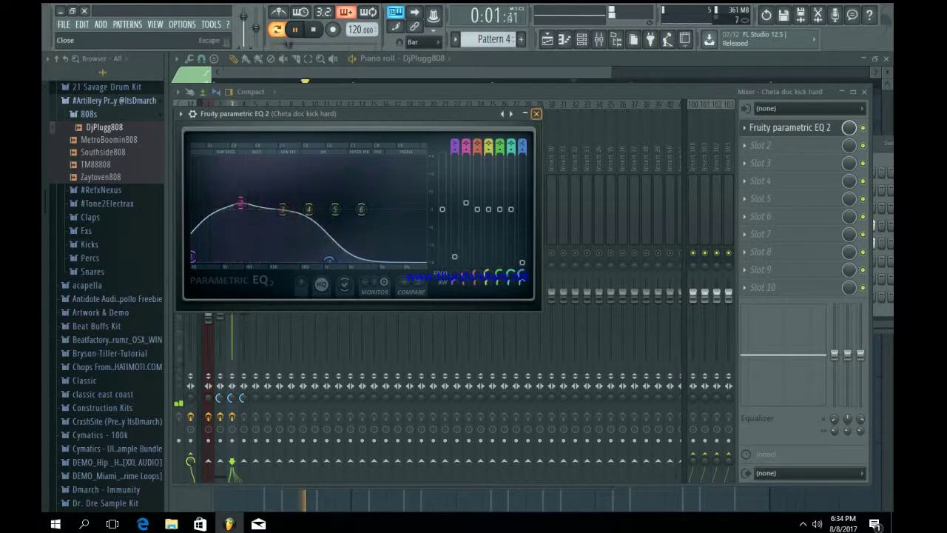
pyautogui.click(536, 113)
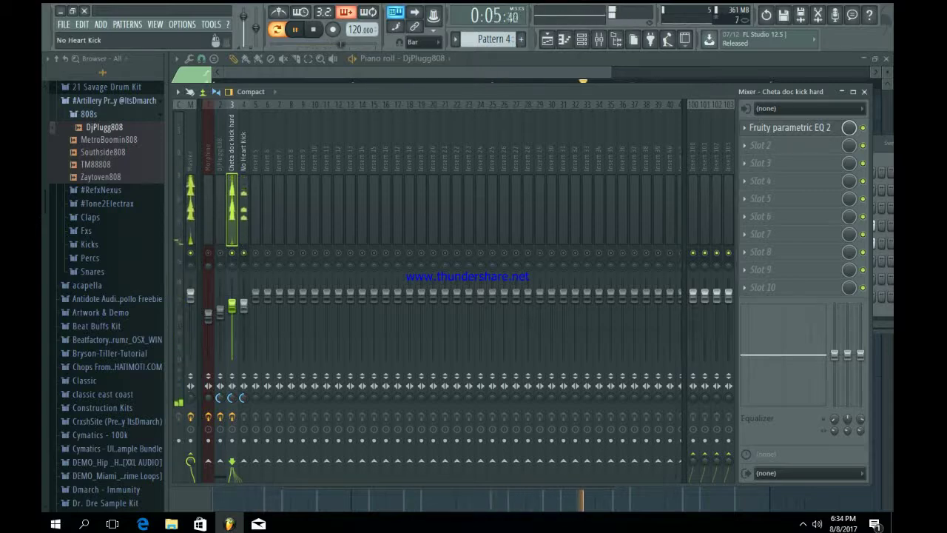
# Load Fruity Parametric EQ 2 on the No Heart Kick track, cutting the lowest and highest bands and slightly boosting a wider band 2.
pyautogui.click(244, 199)
pyautogui.click(760, 127)
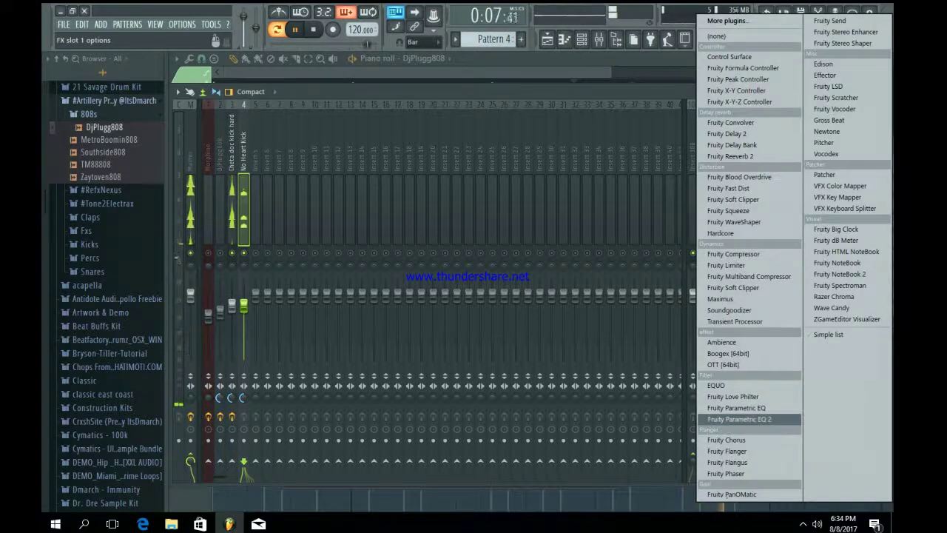
pyautogui.click(740, 419)
pyautogui.moveTo(418, 239); pyautogui.dragTo(411, 291)
pyautogui.moveTo(287, 240); pyautogui.dragTo(264, 235)
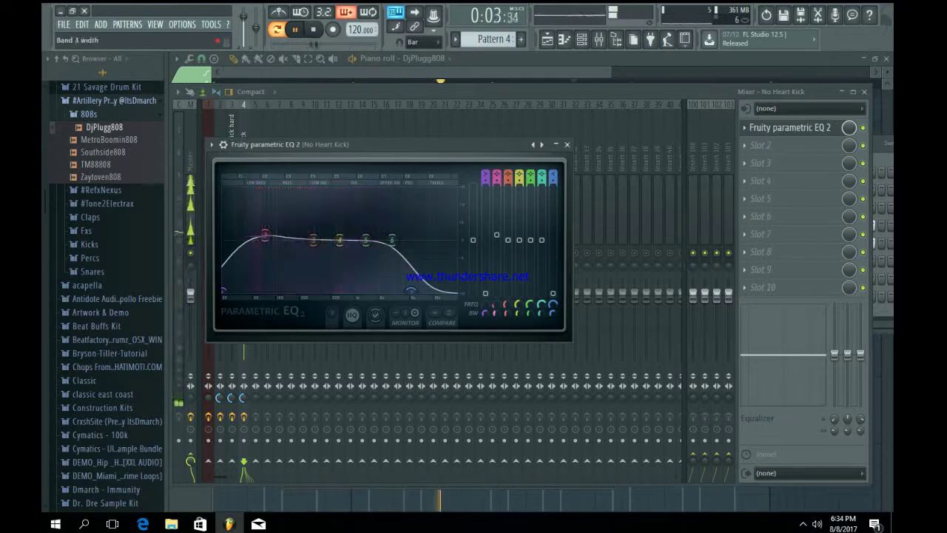
pyautogui.moveTo(496, 313); pyautogui.dragTo(497, 344)
pyautogui.click(568, 145)
# Route the Ocean Drive Snare channel to mixer track 5 and the Cheta doc snare 2 hard channel to track 6.
pyautogui.click(581, 39)
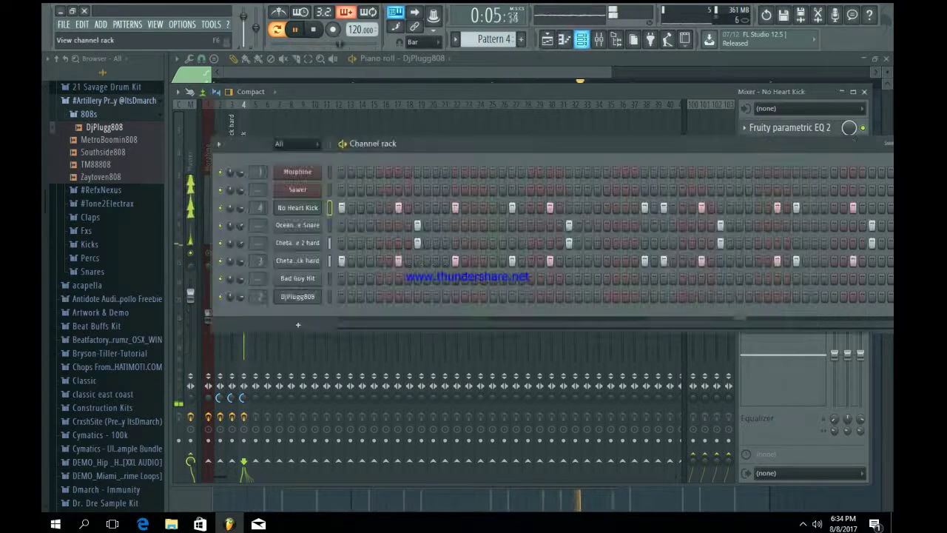
pyautogui.click(298, 225)
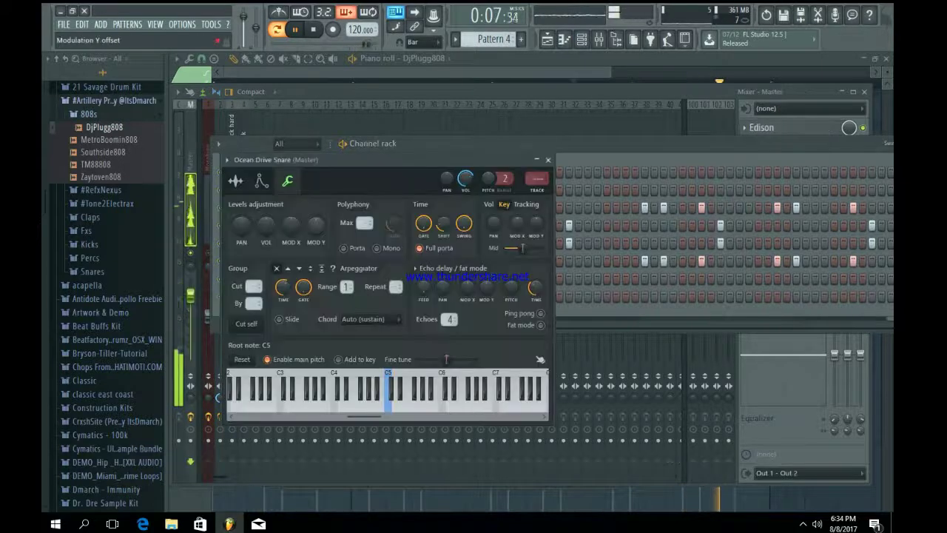
pyautogui.hotkey('ctrl', 'l')
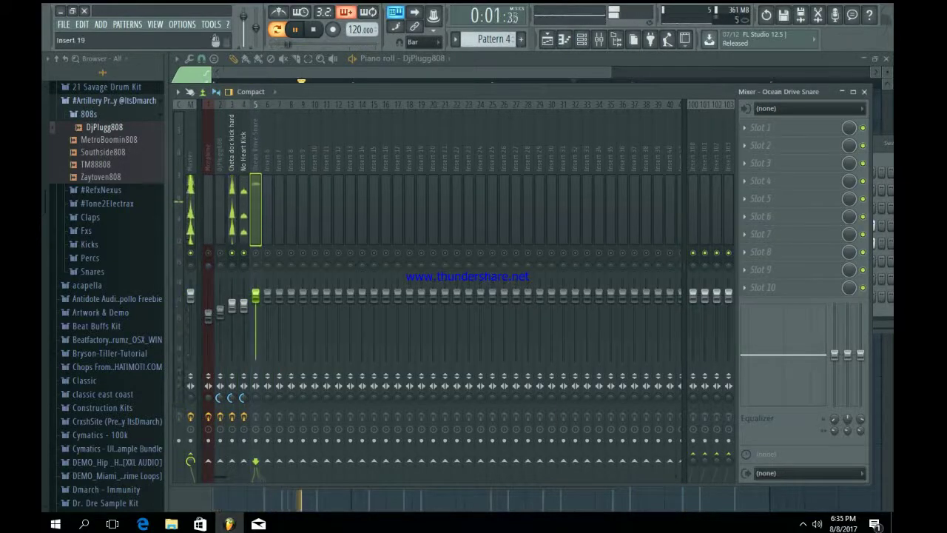
pyautogui.click(582, 39)
pyautogui.click(297, 243)
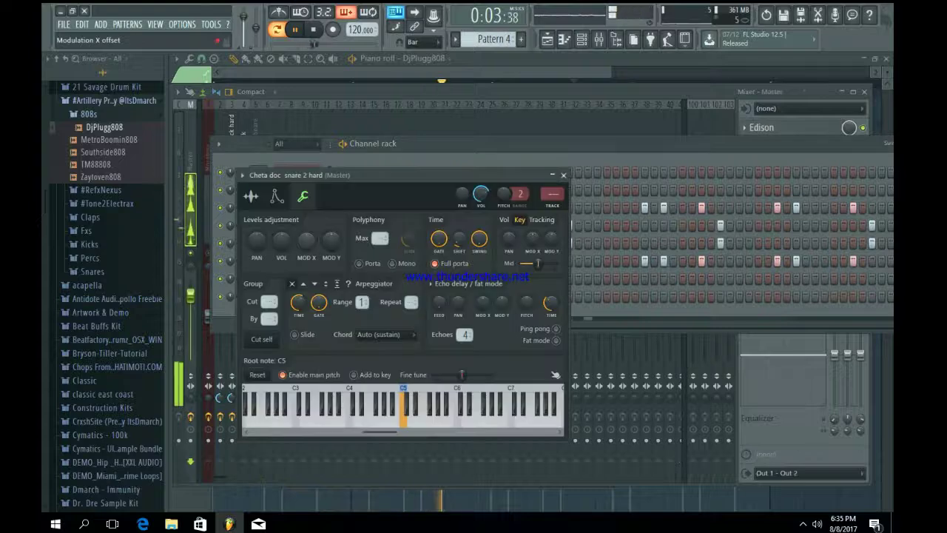
pyautogui.hotkey('ctrl', 'l')
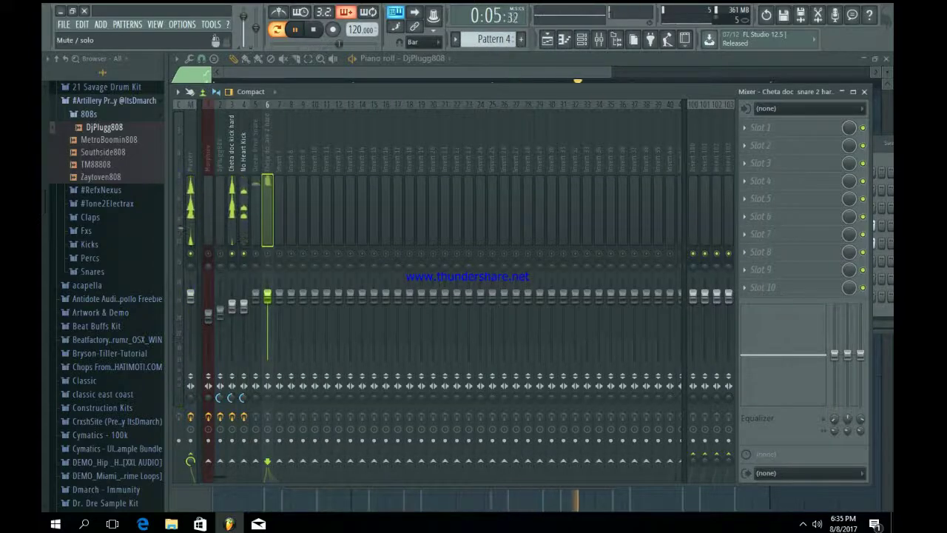
# Lower the volumes of the two snare tracks, 5 and 6, and adjust their stereo separation.
pyautogui.moveTo(268, 307); pyautogui.dragTo(256, 304)
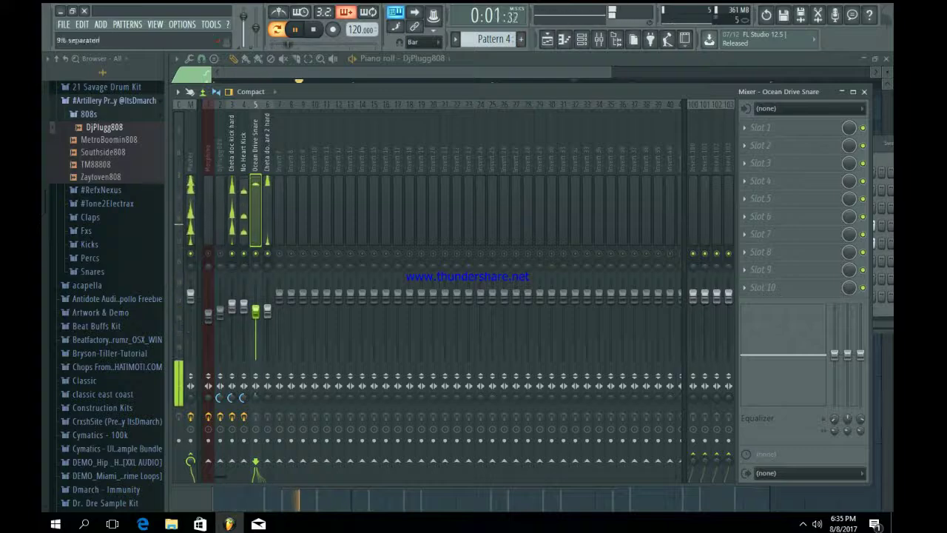
pyautogui.click(267, 311)
pyautogui.moveTo(255, 312); pyautogui.dragTo(267, 309)
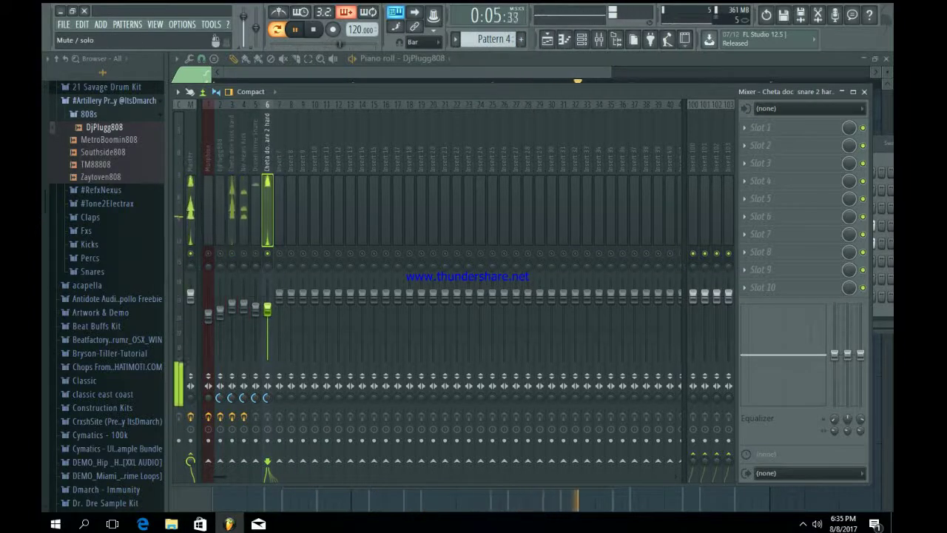
# Load Fruity Parametric EQ 2 on the Cheta doc snare 2 hard track, cutting the lows near 29 Hz and slightly boosting bands 2 and 7.
pyautogui.click(746, 128)
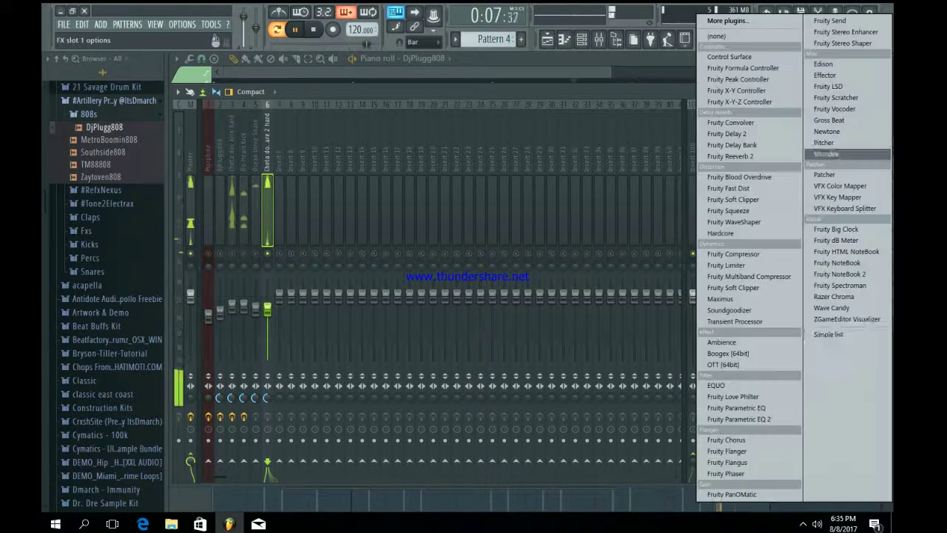
pyautogui.click(749, 408)
pyautogui.moveTo(322, 302); pyautogui.dragTo(285, 353)
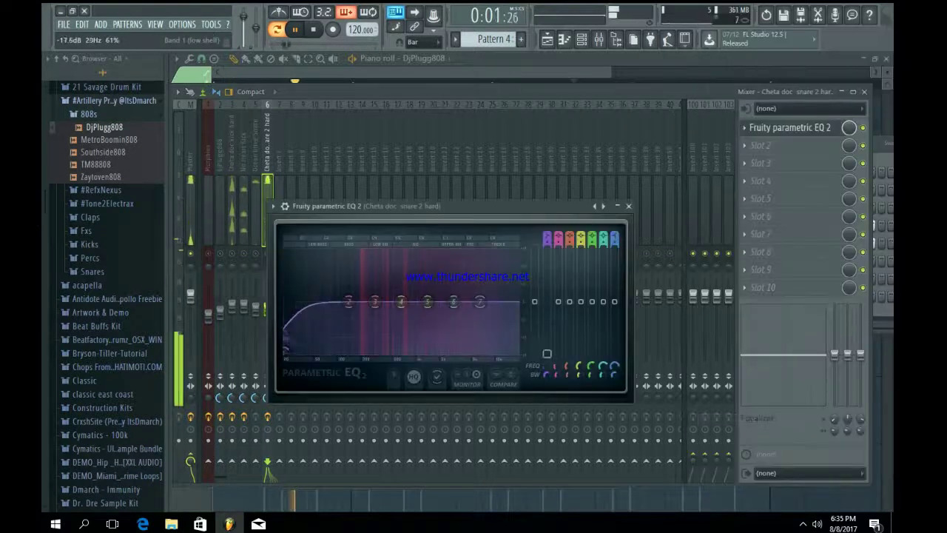
pyautogui.moveTo(349, 302); pyautogui.dragTo(335, 296)
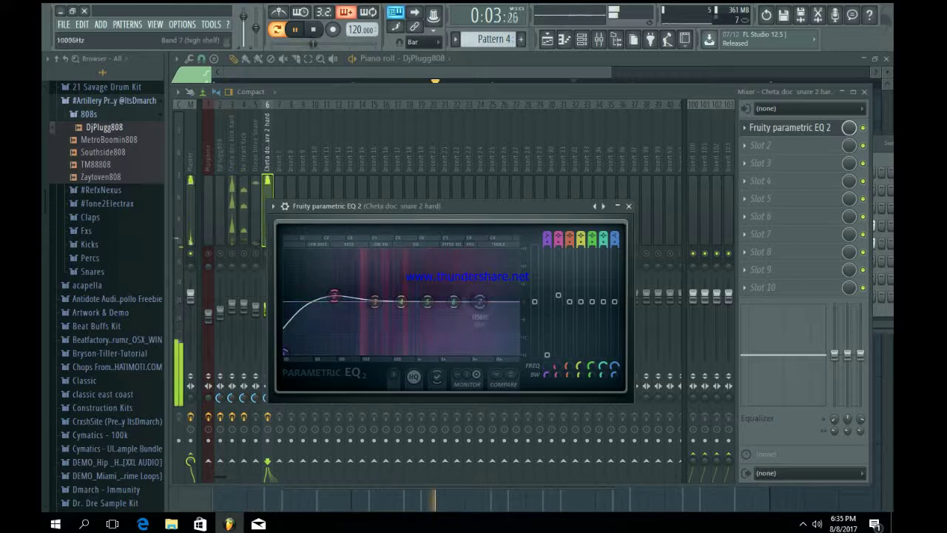
pyautogui.moveTo(480, 301); pyautogui.dragTo(471, 290)
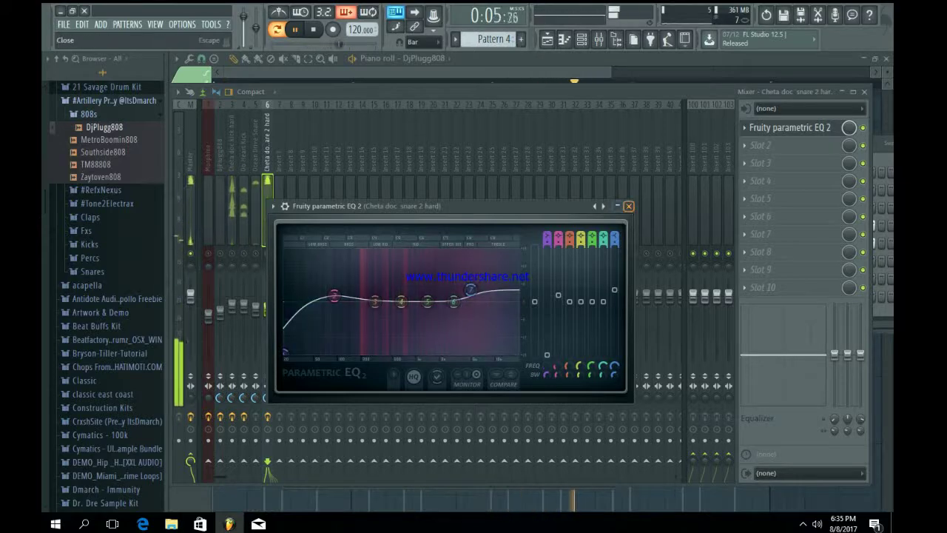
pyautogui.click(629, 206)
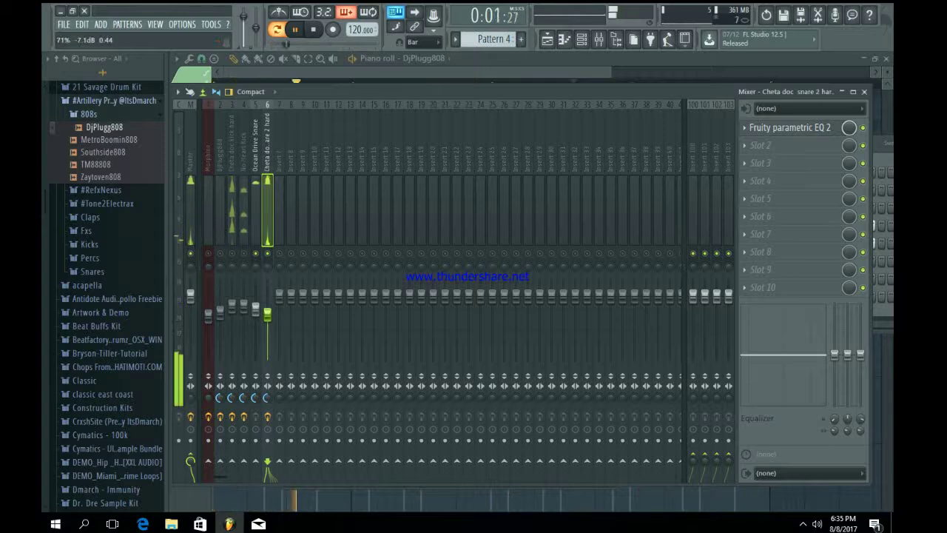
# Reopen the Cheta doc snare 2 hard EQ and turn its band 7 high shelf into a steep cut at the highest frequencies.
pyautogui.click(790, 127)
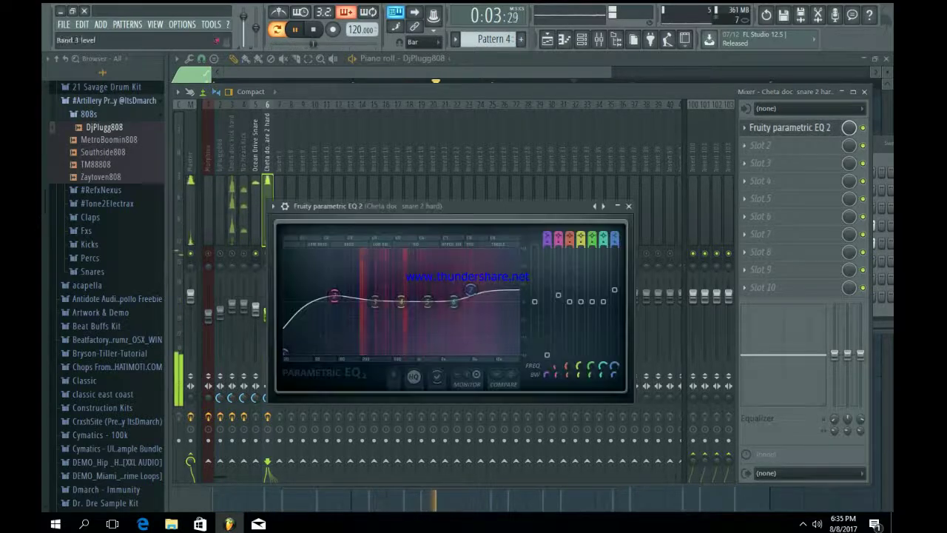
pyautogui.moveTo(470, 293); pyautogui.dragTo(517, 349)
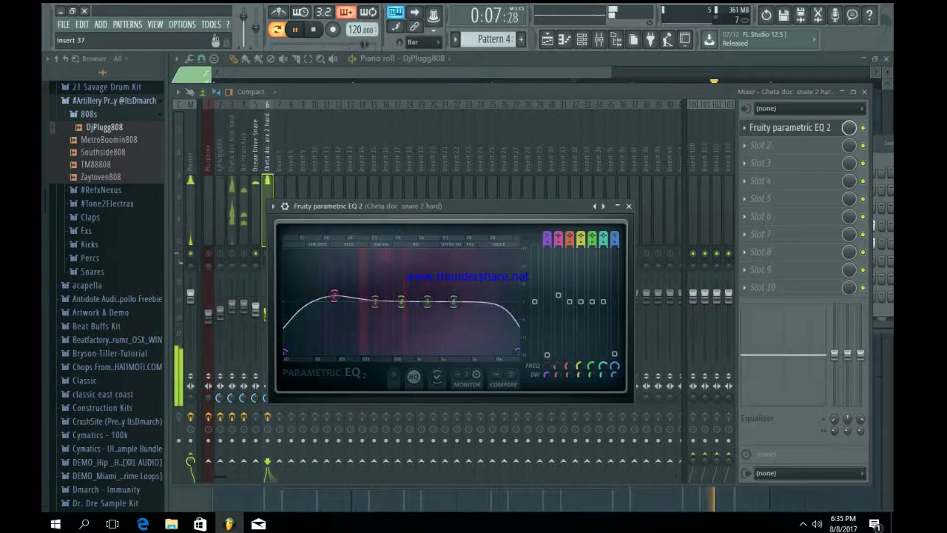
pyautogui.click(629, 207)
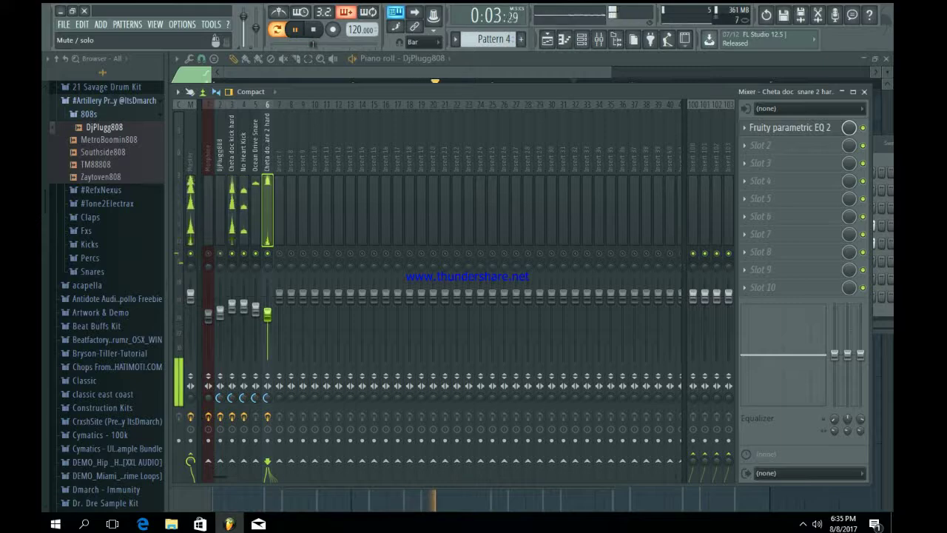
# Place Pattern 5 at bar 1 of playlist Track 4 and duplicate it seven times to fill up to bar 33.
pyautogui.click(582, 39)
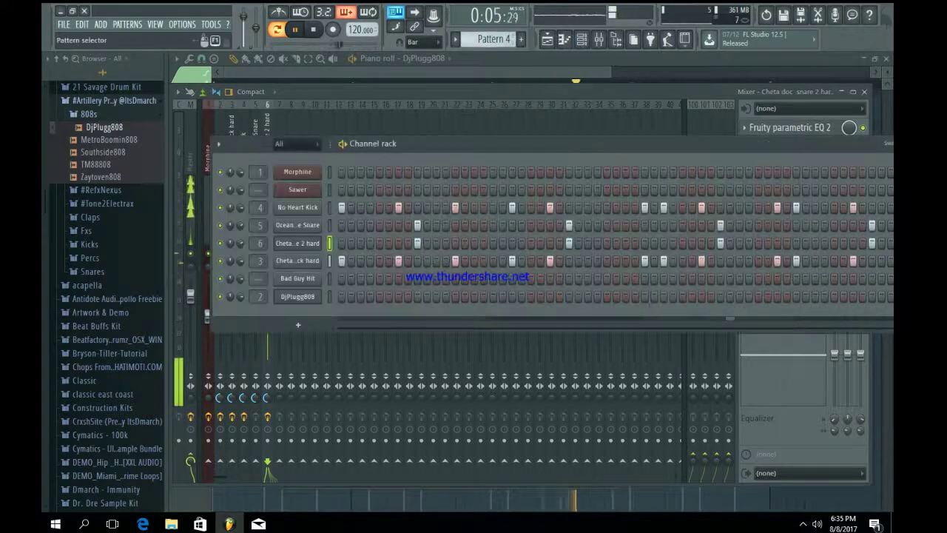
pyautogui.scroll(-1, 495, 39)
pyautogui.click(547, 39)
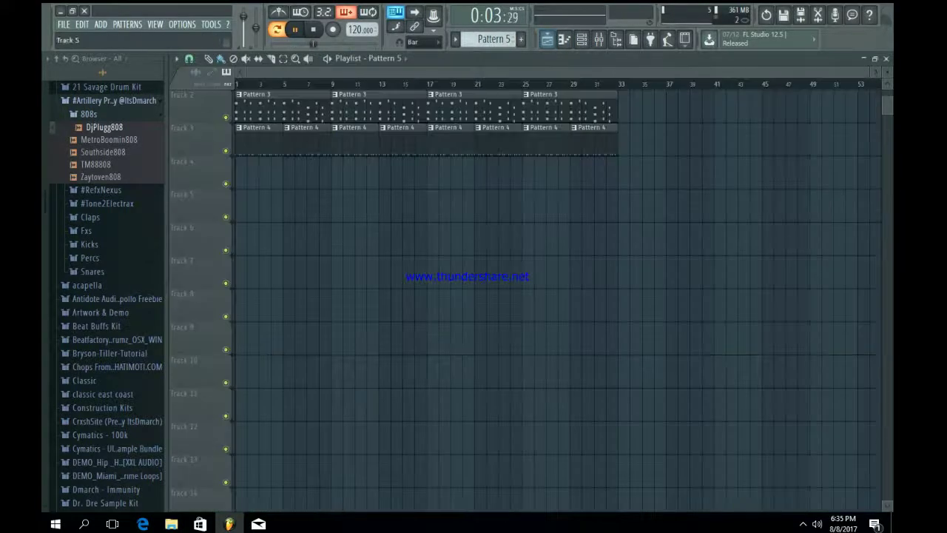
pyautogui.moveTo(252, 174); pyautogui.dragTo(239, 174)
pyautogui.hotkey('ctrl', 'b')
pyautogui.hotkey('ctrl', 'b')
pyautogui.hotkey('ctrl', 'b')
pyautogui.hotkey('ctrl', 'b')
pyautogui.hotkey('ctrl', 'b')
pyautogui.hotkey('ctrl', 'b')
pyautogui.hotkey('ctrl', 'b')
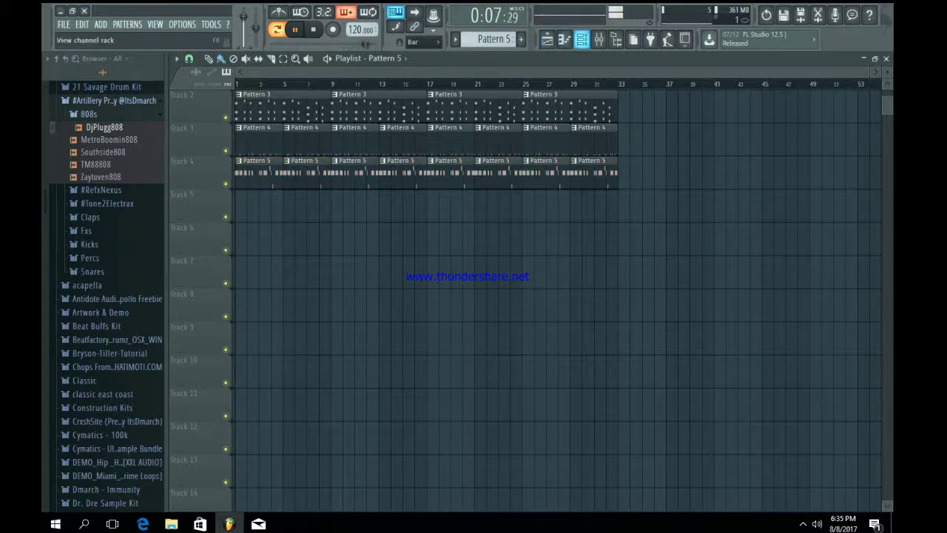
# Switch to the empty Pattern 6 and set the Bad Guy Hit sample's time-stretching mode to Resample.
pyautogui.click(582, 39)
pyautogui.click(521, 39)
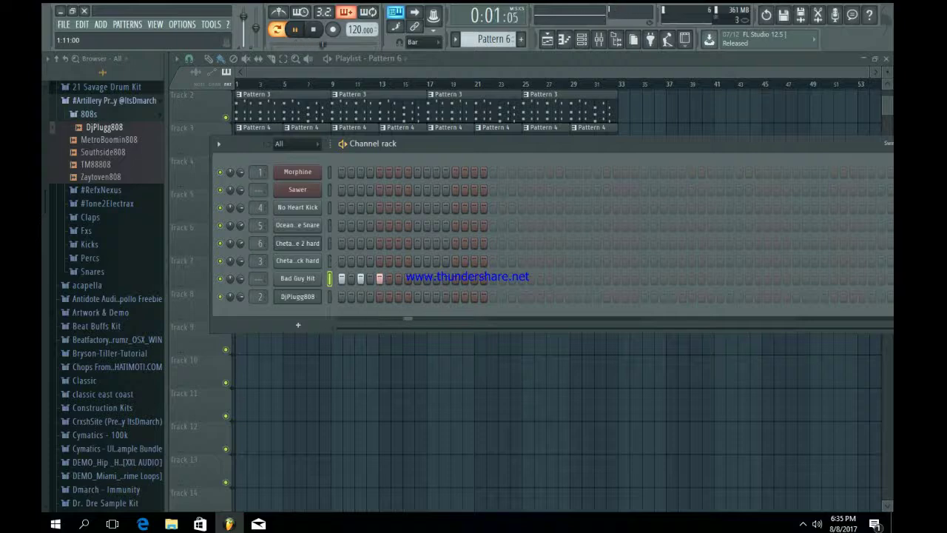
pyautogui.click(297, 278)
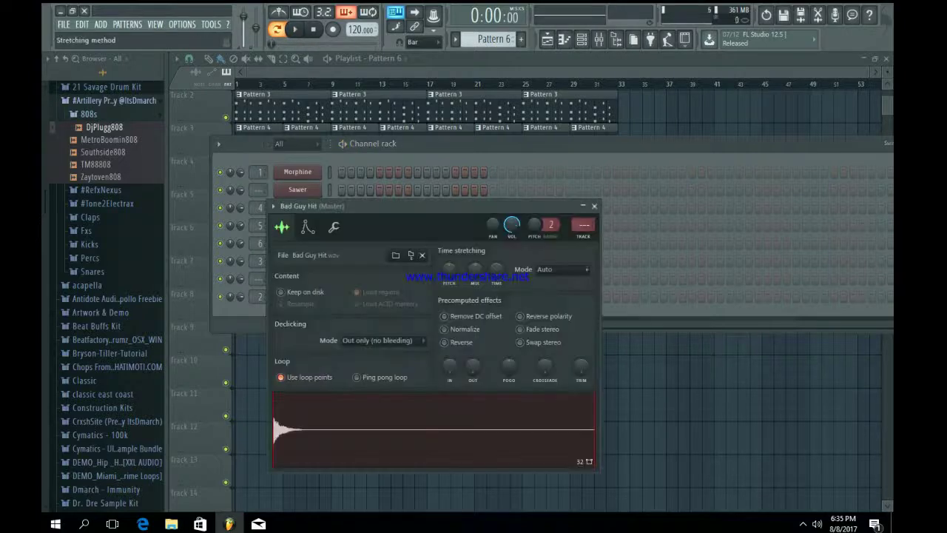
pyautogui.click(561, 269)
pyautogui.click(555, 293)
pyautogui.rightClick(497, 268)
pyautogui.click(516, 283)
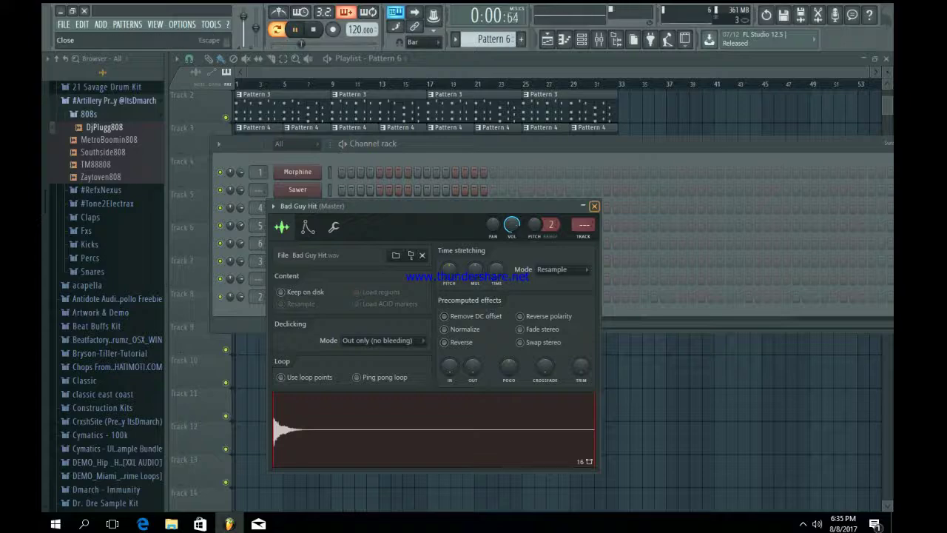
pyautogui.click(594, 206)
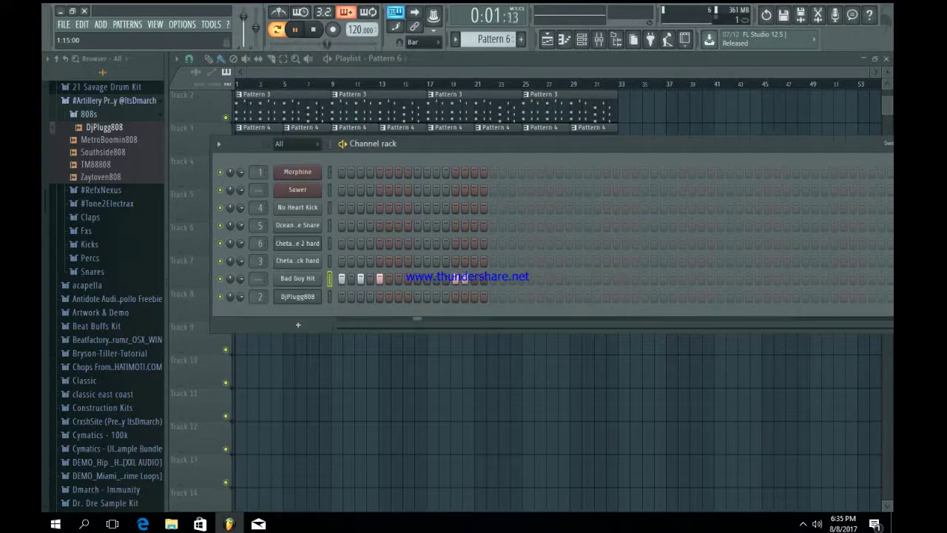
# Program a syncopated four-bar Bad Guy Hit rhythm in Pattern 6, running from step 1 to step 53, and return to the playlist.
pyautogui.click(531, 279)
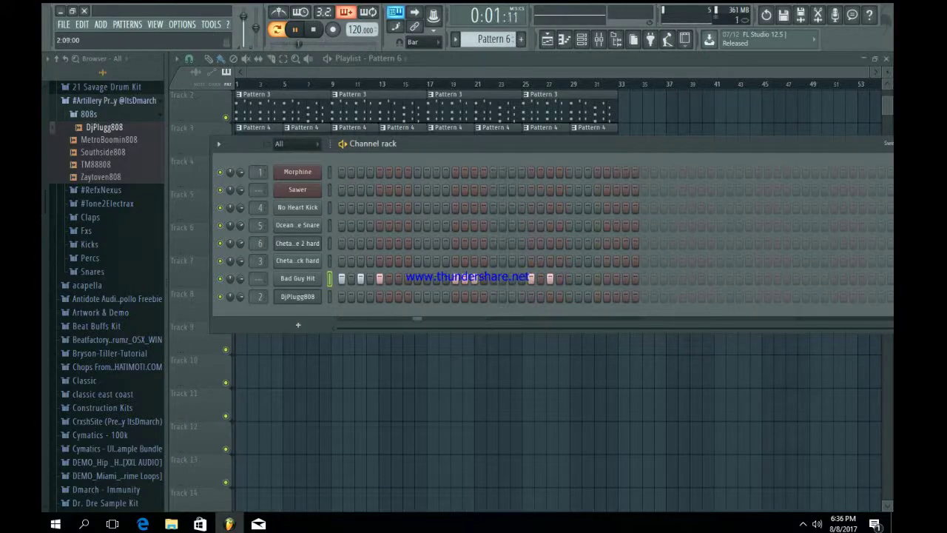
pyautogui.moveTo(629, 144); pyautogui.dragTo(545, 175)
pyautogui.click(560, 310)
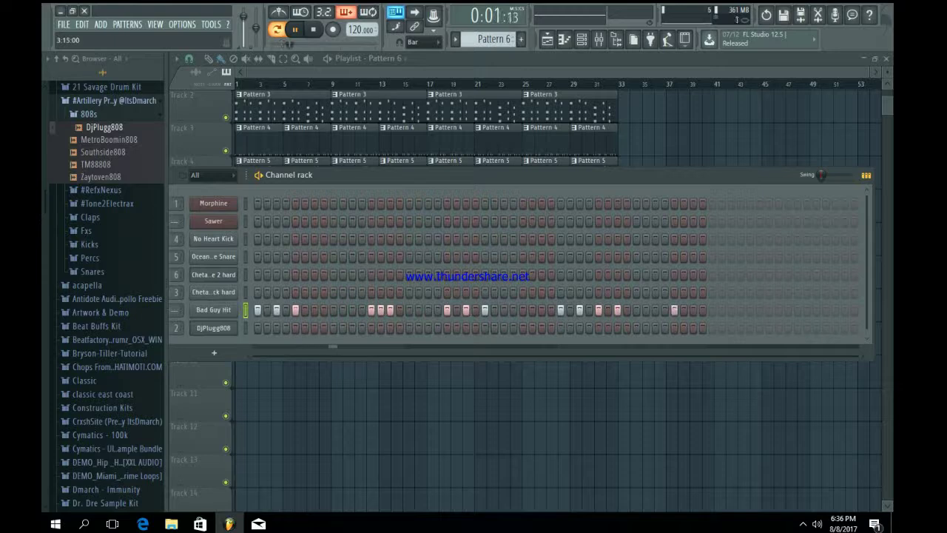
pyautogui.click(712, 310)
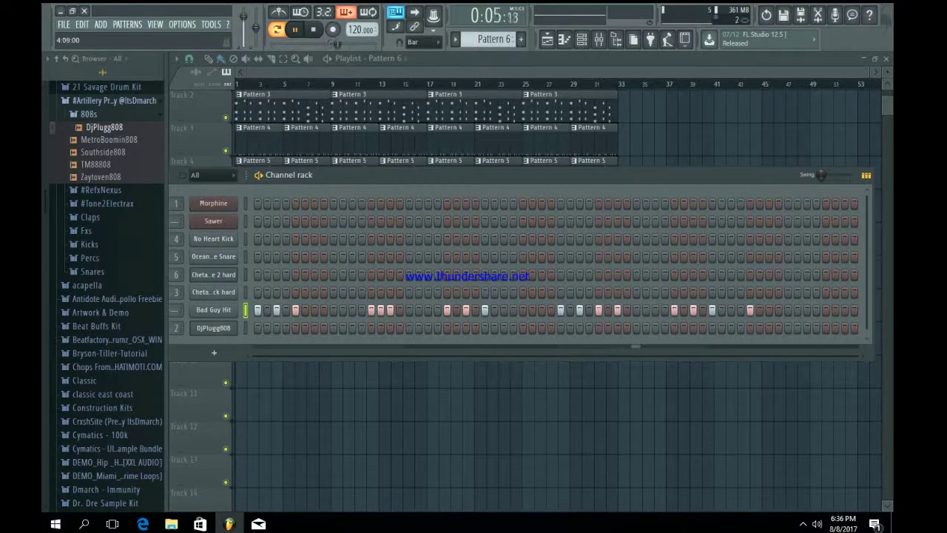
pyautogui.click(685, 404)
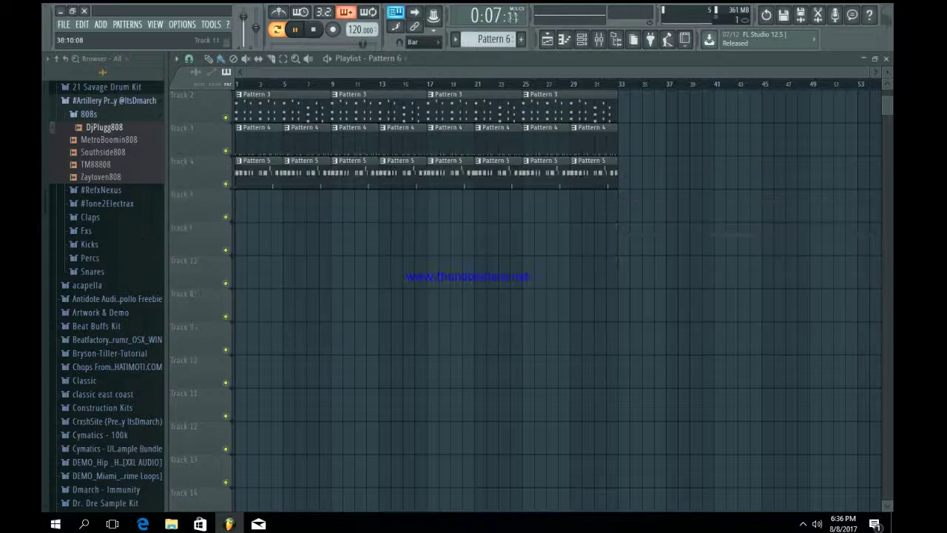
# Place Pattern 6 at bar 1 of playlist Track 5, duplicate it up to bar 33 and delete the extra clips beyond.
pyautogui.moveTo(261, 212); pyautogui.dragTo(239, 212)
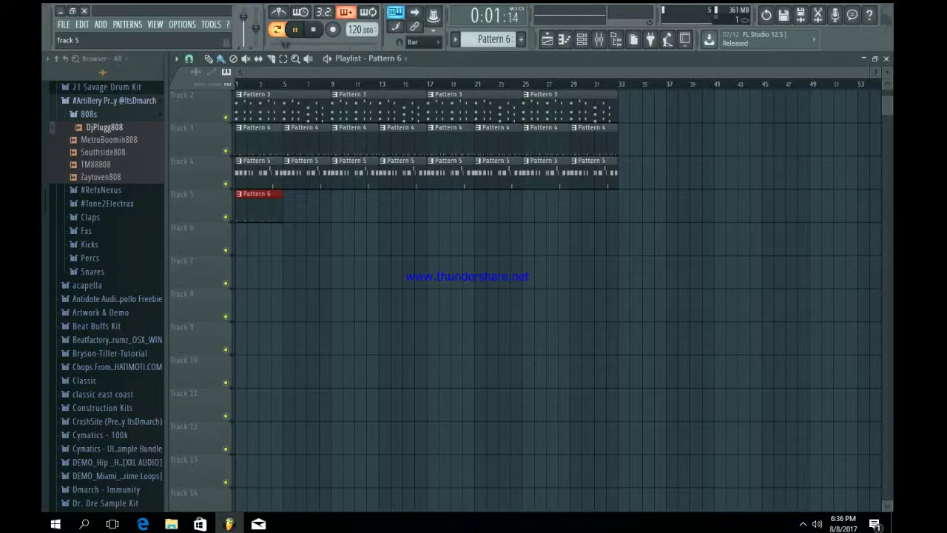
pyautogui.hotkey('ctrl', 'b')
pyautogui.hotkey('ctrl', 'b')
pyautogui.hotkey('ctrl', 'b')
pyautogui.hotkey('ctrl', 'b')
pyautogui.hotkey('ctrl', 'b')
pyautogui.hotkey('ctrl', 'b')
pyautogui.hotkey('ctrl', 'b')
pyautogui.hotkey('ctrl', 'b')
pyautogui.hotkey('ctrl', 'b')
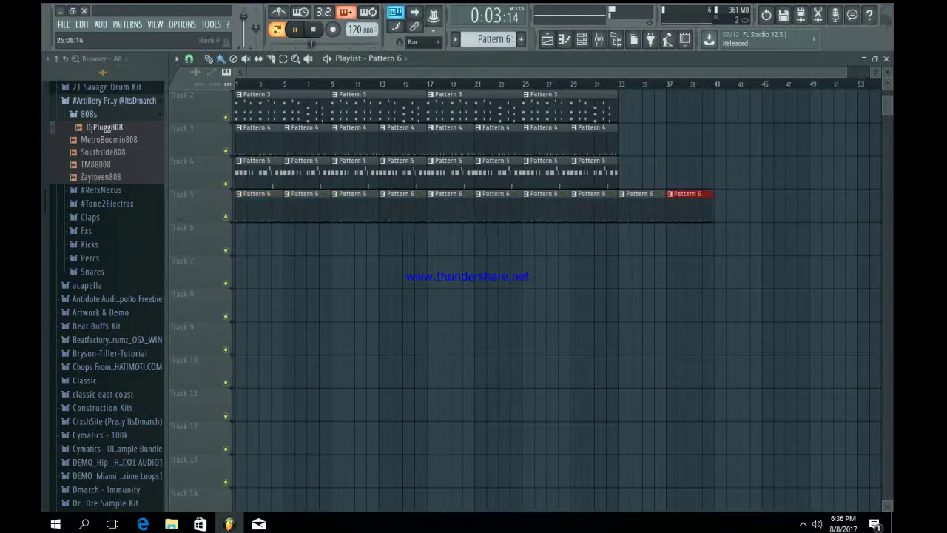
pyautogui.rightClick(642, 209)
pyautogui.rightClick(687, 209)
# Route the Bad Guy Hit channel to mixer track 7 and lower that track's fader.
pyautogui.click(582, 38)
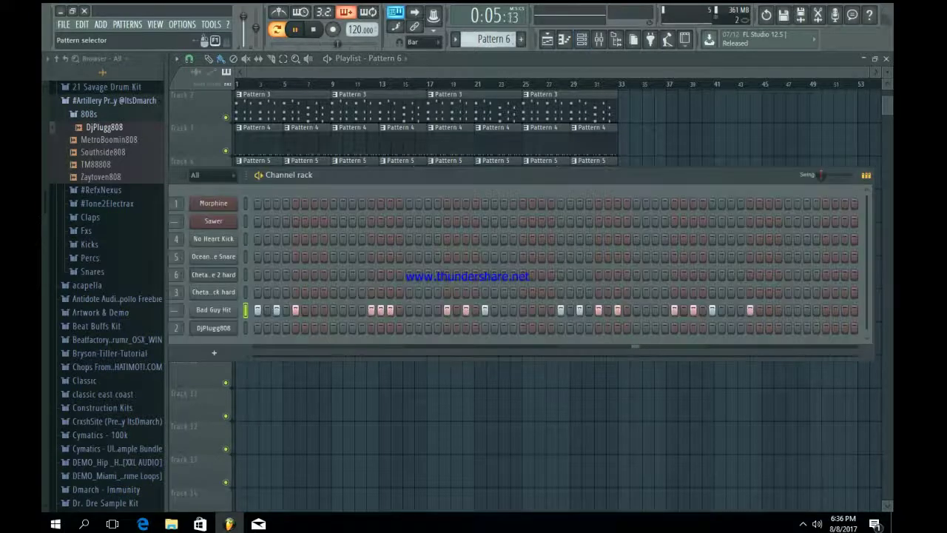
pyautogui.click(521, 39)
pyautogui.click(214, 309)
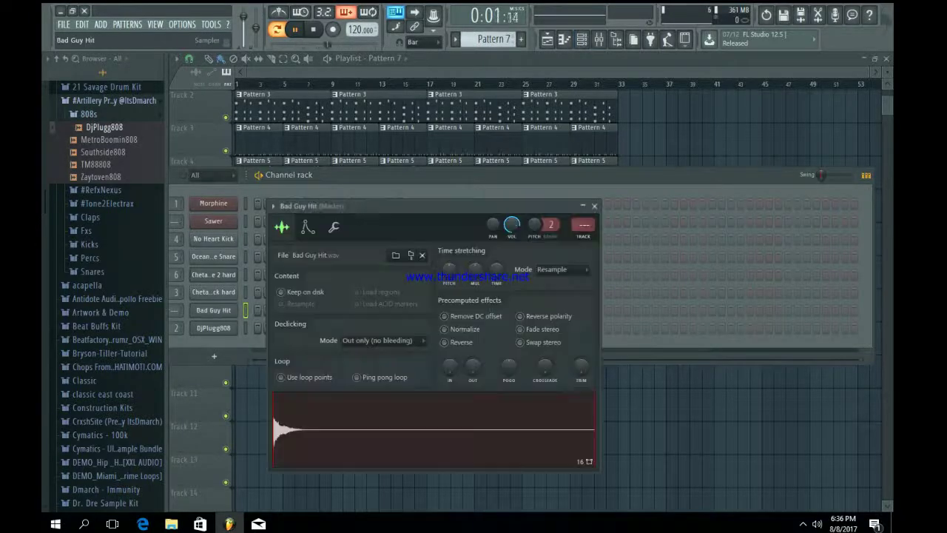
pyautogui.press('F9')
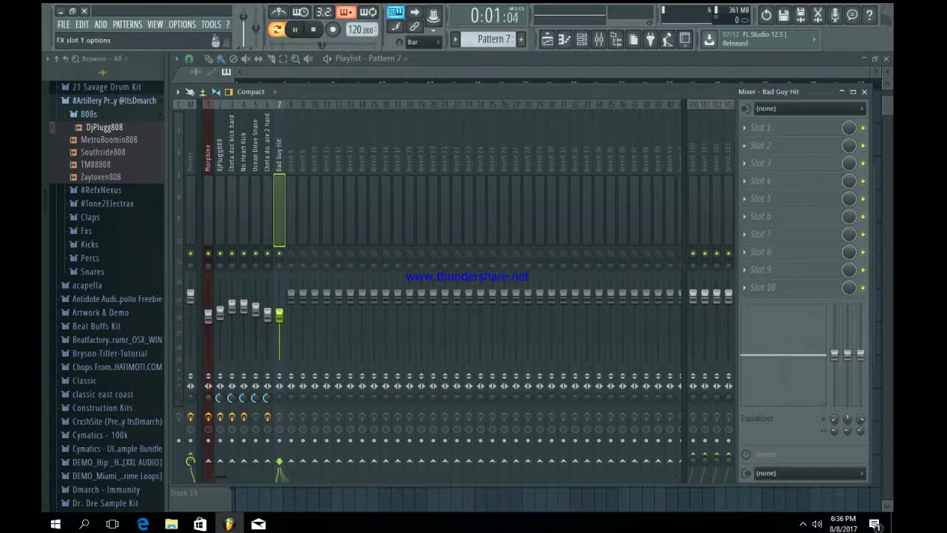
# Load Fruity Stereo Shaper in slot 1 of Bad Guy Hit with a delay-and-phase preset and set the fader to about -5.5 dB.
pyautogui.click(760, 128)
pyautogui.click(843, 43)
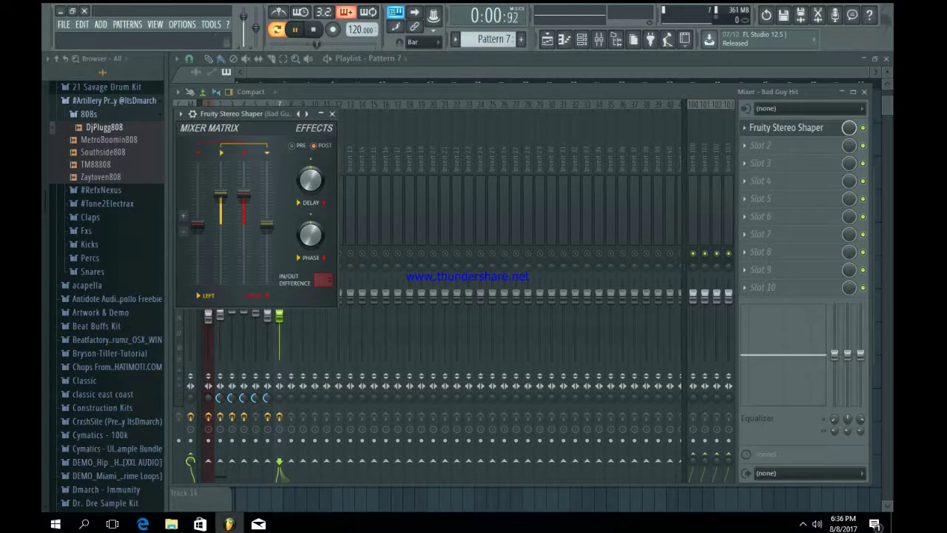
pyautogui.rightClick(306, 114)
pyautogui.moveTo(333, 124)
pyautogui.click(393, 215)
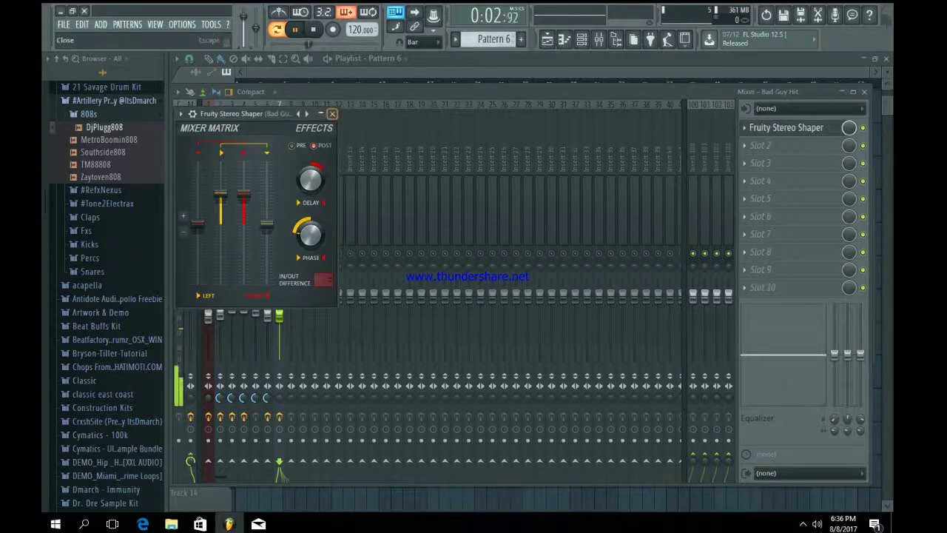
pyautogui.click(332, 114)
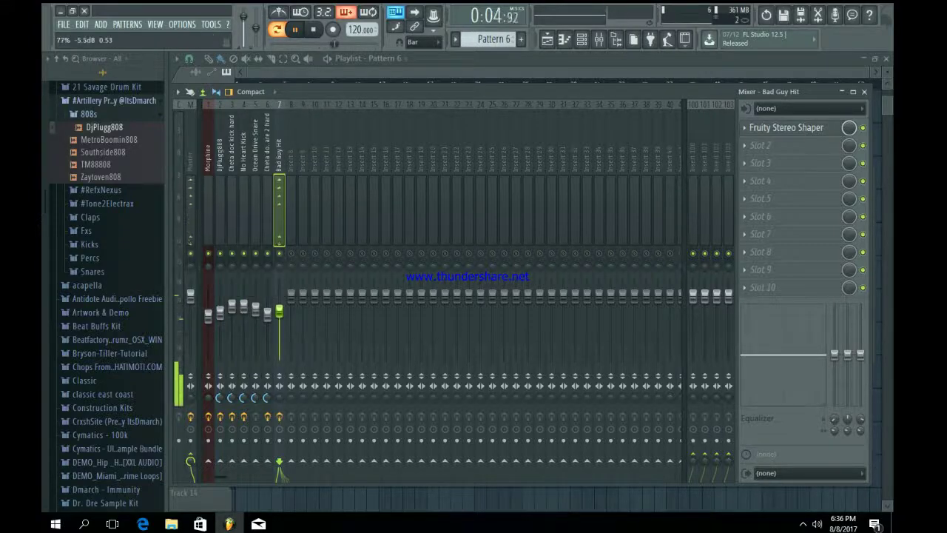
# Open the Sawer synth and audition its Dream Harp program on a few notes.
pyautogui.click(582, 38)
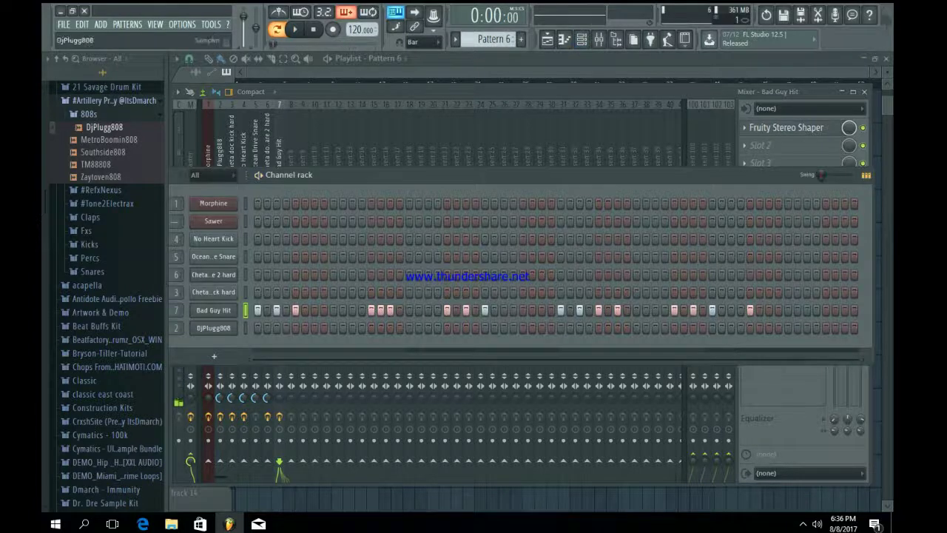
pyautogui.click(213, 221)
pyautogui.click(411, 440)
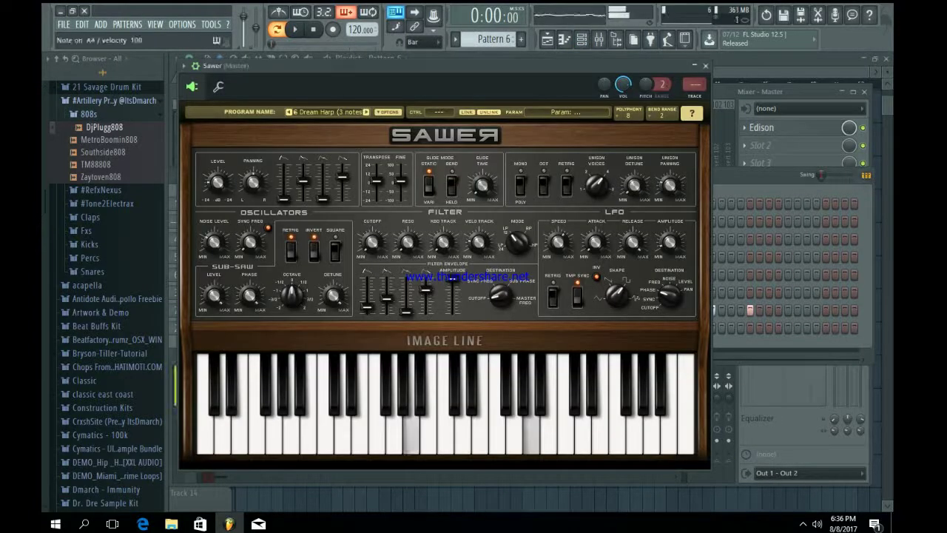
pyautogui.click(706, 66)
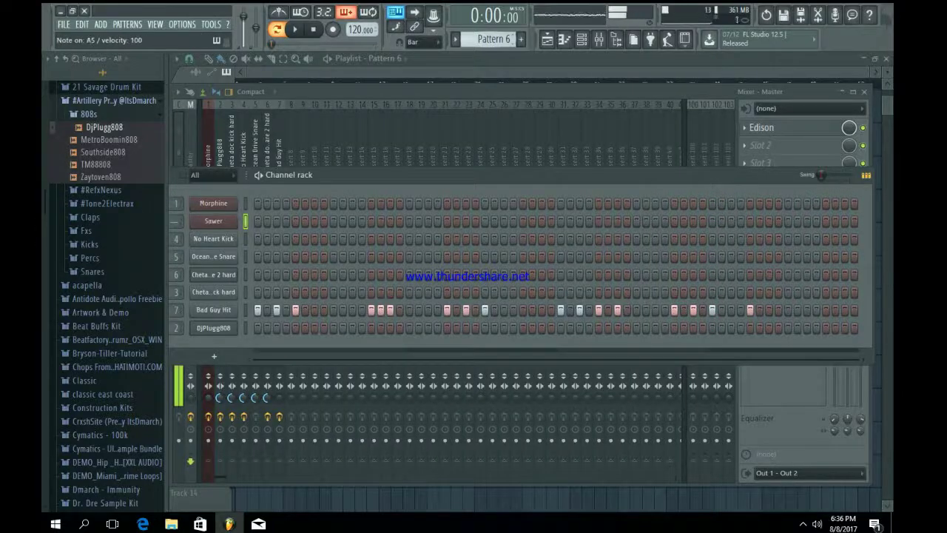
# Copy the Morphine chords from Pattern 3, paste them into the Sawer channel of empty Pattern 7 and open its piano roll.
pyautogui.press('KP_Subtract')
pyautogui.press('KP_Subtract')
pyautogui.press('KP_Subtract')
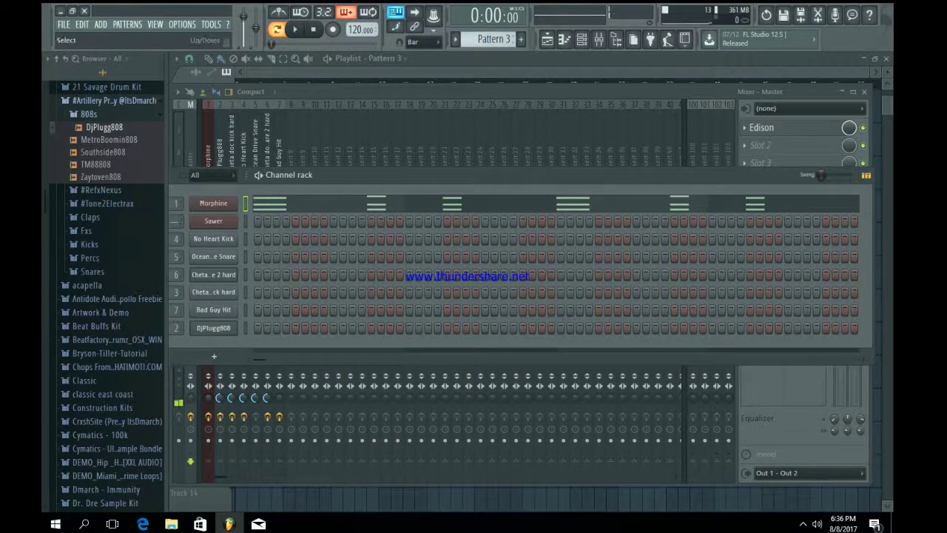
pyautogui.press('KP_Add')
pyautogui.press('KP_Add')
pyautogui.press('KP_Add')
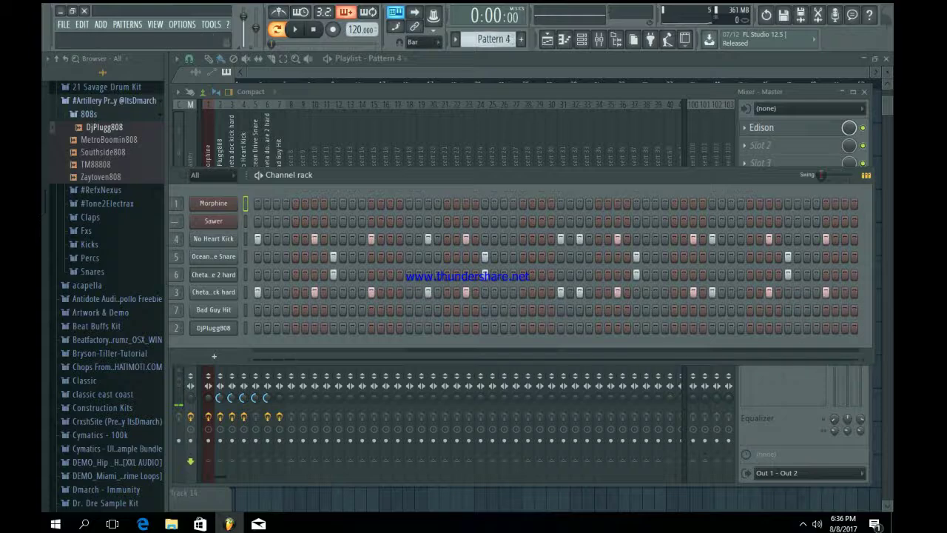
pyautogui.press('KP_Add')
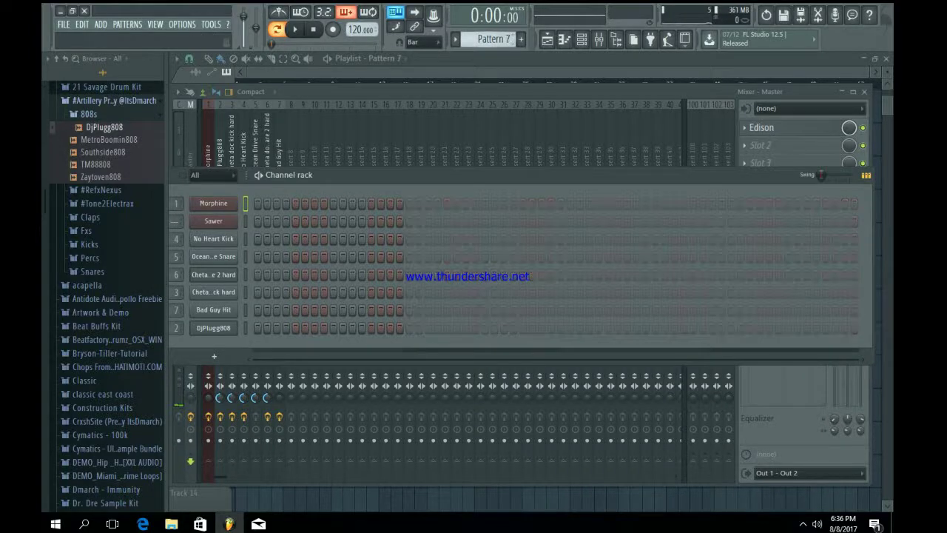
pyautogui.click(245, 221)
pyautogui.hotkey('ctrl', 'v')
pyautogui.click(260, 221)
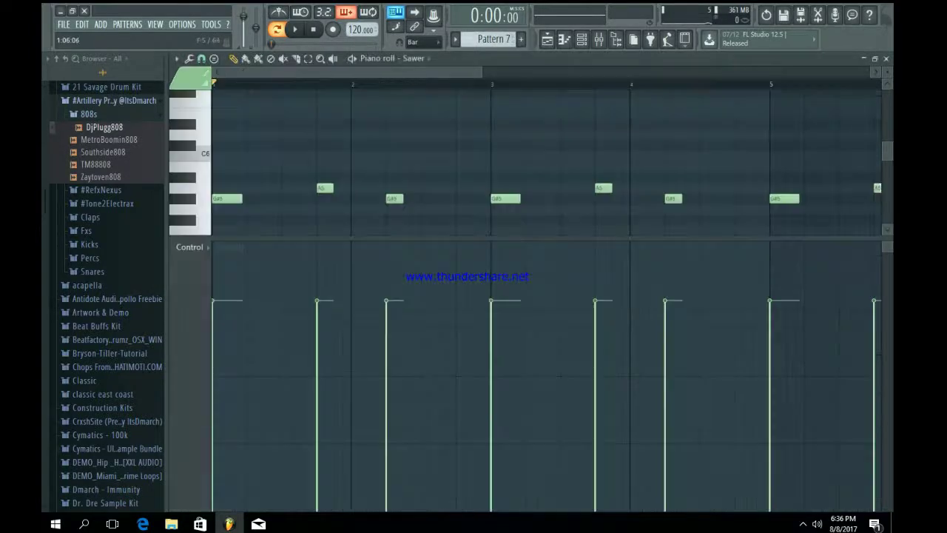
# Enlarge the note area, play the Sawer chords and lengthen the G#5-E5-C#5 chord in bar 4 to four steps.
pyautogui.press('space')
pyautogui.press('space')
pyautogui.moveTo(270, 238); pyautogui.dragTo(271, 397)
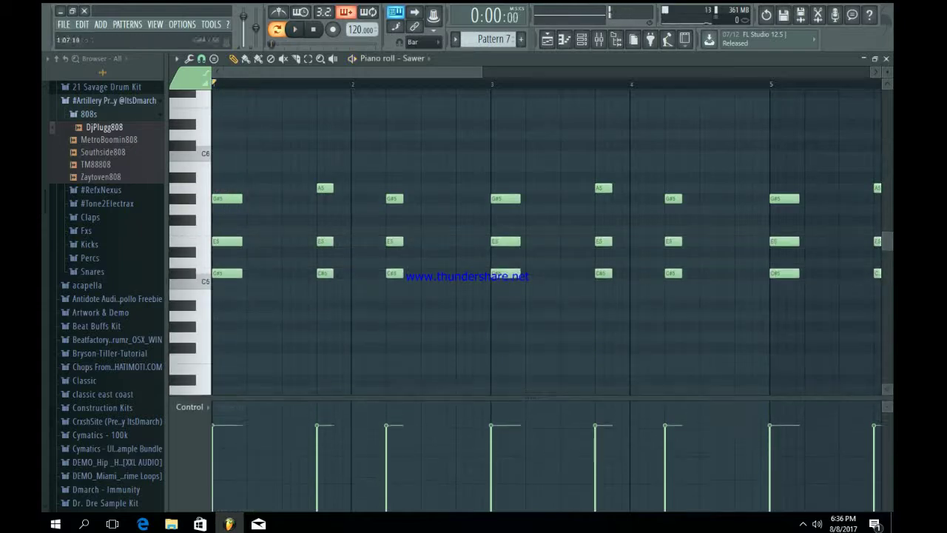
pyautogui.press('space')
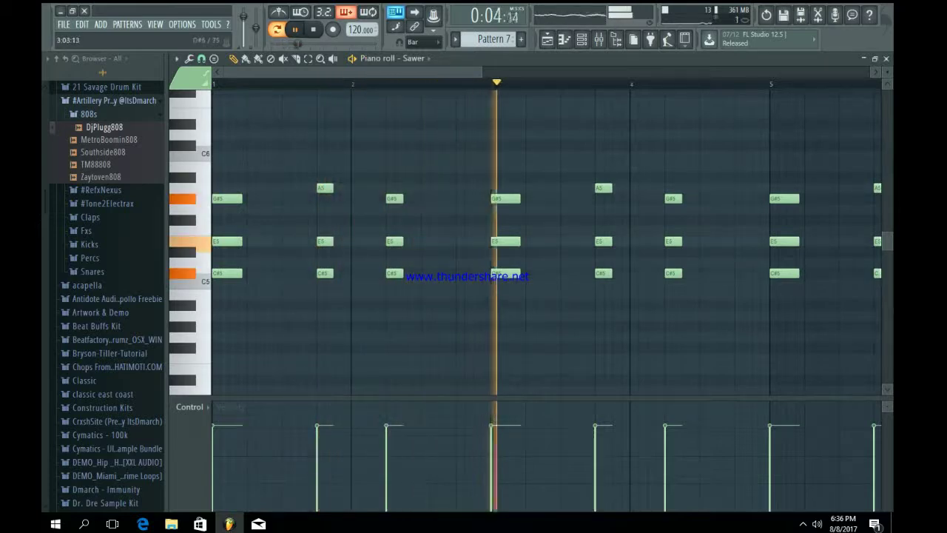
pyautogui.moveTo(574, 258); pyautogui.dragTo(545, 181)
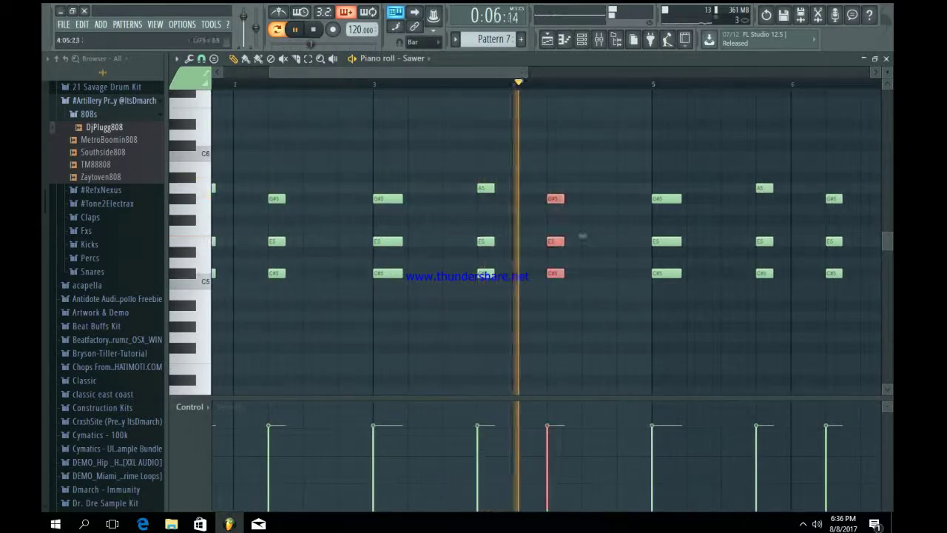
pyautogui.moveTo(563, 241); pyautogui.dragTo(582, 240)
pyautogui.press('space')
pyautogui.press('space')
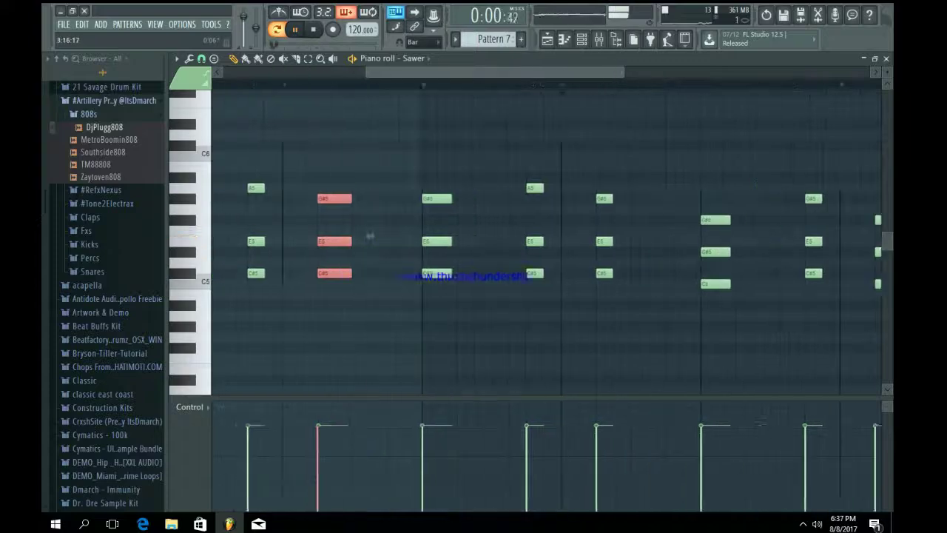
# Lengthen the final bar 8 chord to six steps, and the preceding chord's G#5 to four and C#5 to three steps.
pyautogui.moveTo(367, 72); pyautogui.dragTo(224, 72)
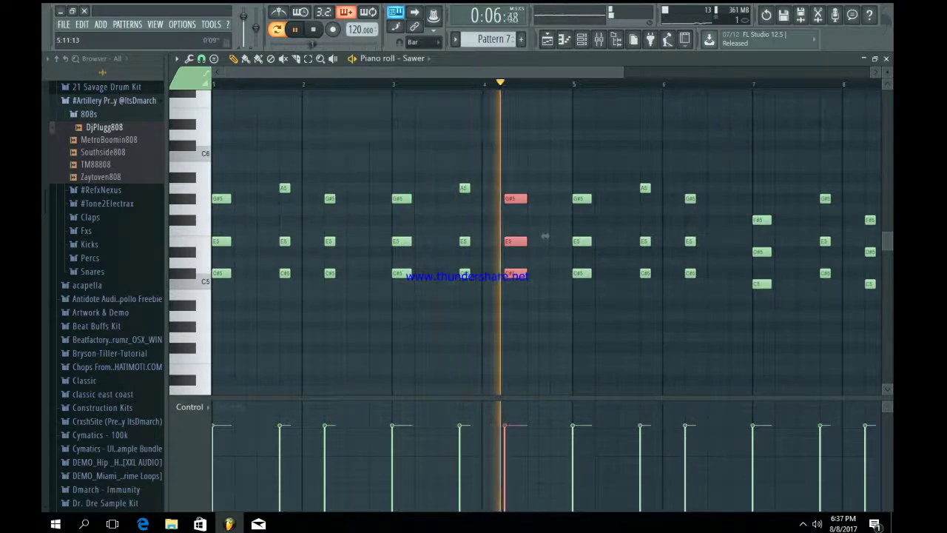
pyautogui.moveTo(622, 71); pyautogui.dragTo(478, 72)
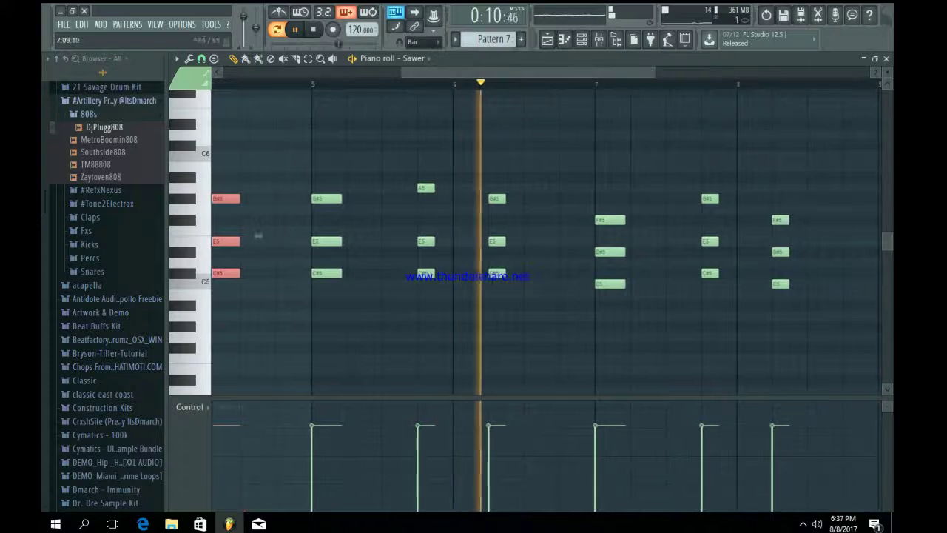
pyautogui.moveTo(738, 342); pyautogui.dragTo(663, 203)
pyautogui.moveTo(715, 252); pyautogui.dragTo(737, 251)
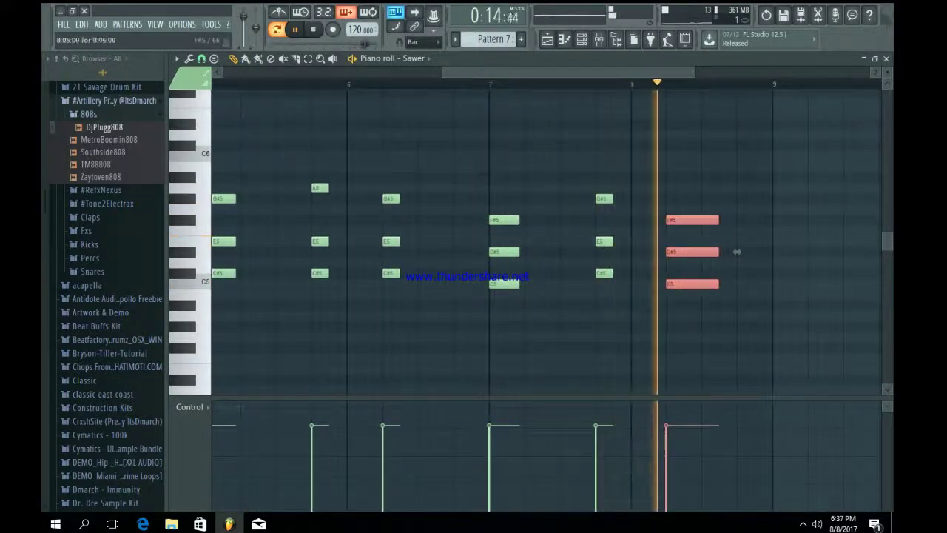
pyautogui.moveTo(612, 198); pyautogui.dragTo(620, 198)
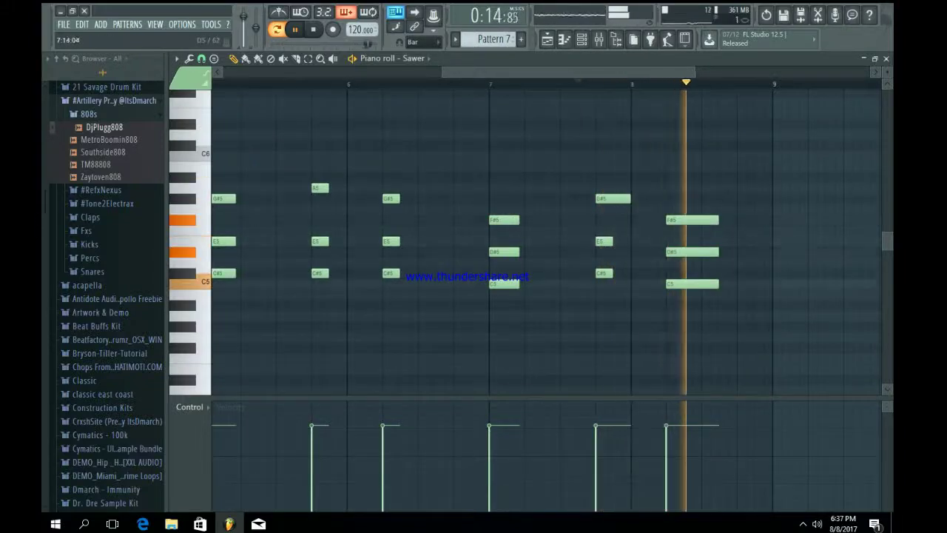
pyautogui.moveTo(612, 273); pyautogui.dragTo(620, 274)
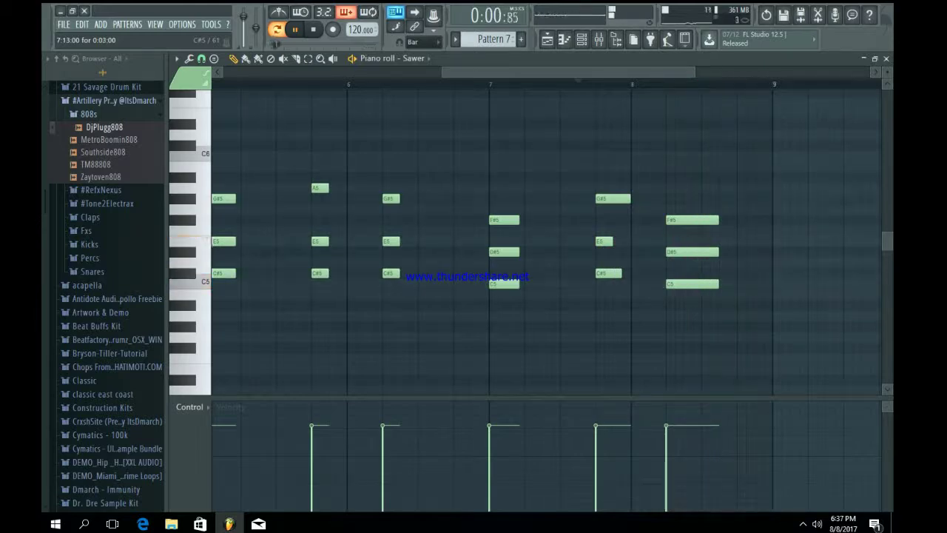
# Vary the velocities of the Sawer chords across bars 1 to 8, accenting most chords and softening the A5 chords.
pyautogui.moveTo(443, 73); pyautogui.dragTo(224, 73)
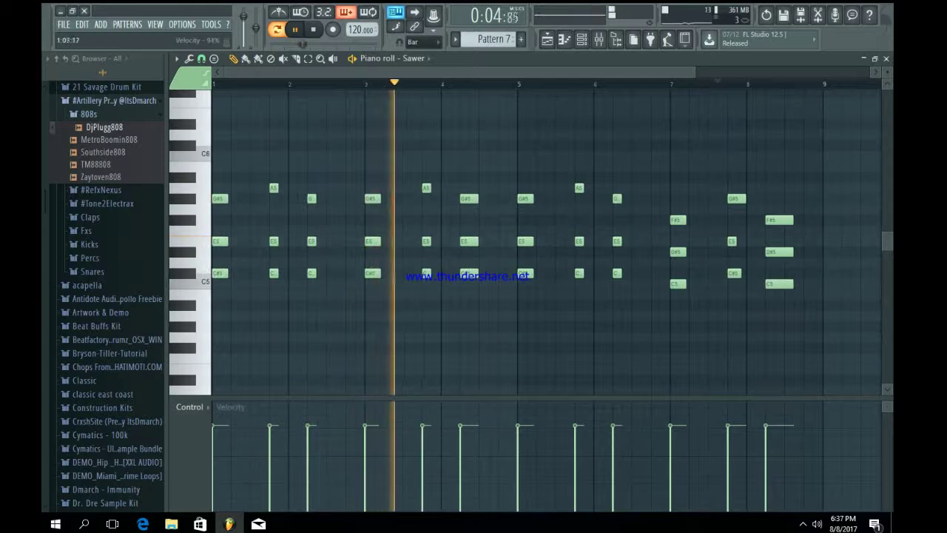
pyautogui.click(213, 409)
pyautogui.click(270, 432)
pyautogui.click(308, 410)
pyautogui.click(365, 435)
pyautogui.click(423, 417)
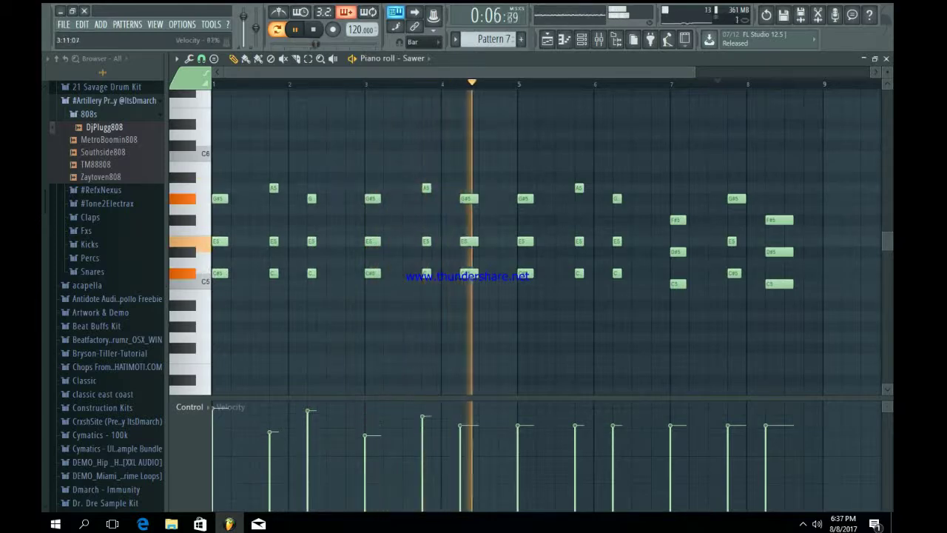
pyautogui.click(461, 420)
pyautogui.click(518, 413)
pyautogui.click(575, 445)
pyautogui.click(613, 410)
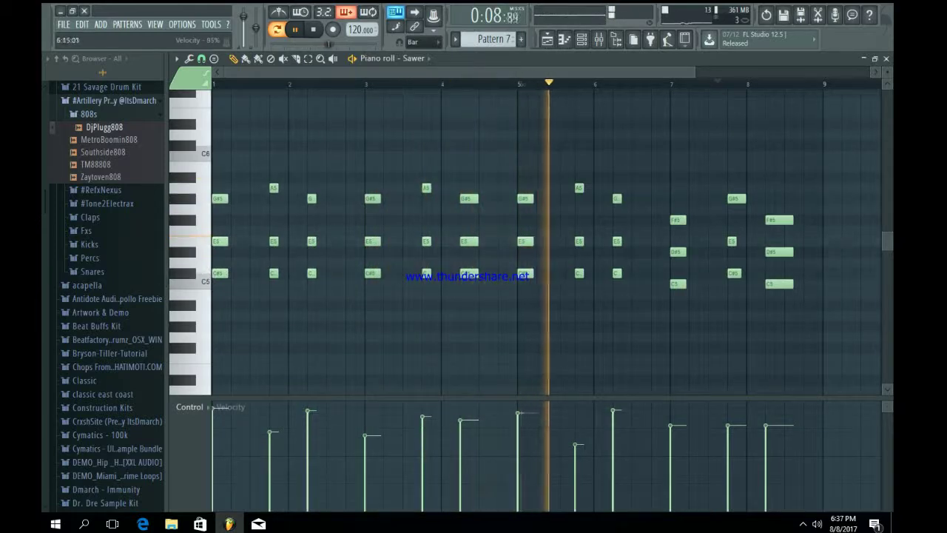
pyautogui.click(671, 408)
pyautogui.click(729, 439)
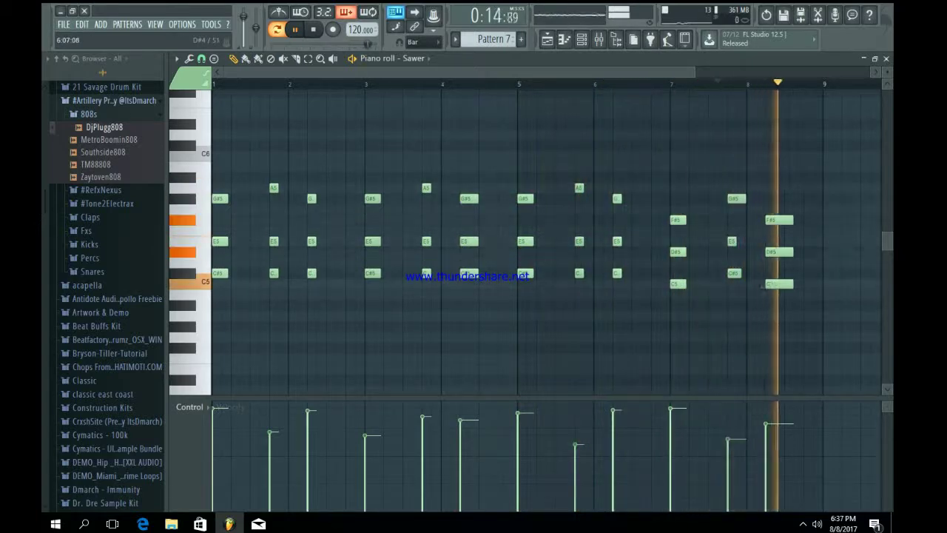
# Route the Sawer channel to mixer track 8 and lower that track's fader.
pyautogui.click(581, 40)
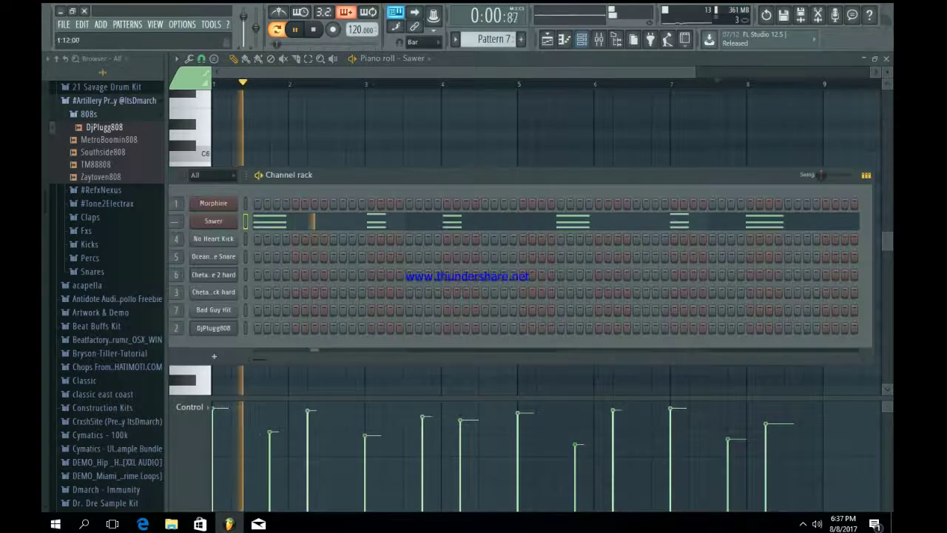
pyautogui.click(218, 220)
pyautogui.press('F9')
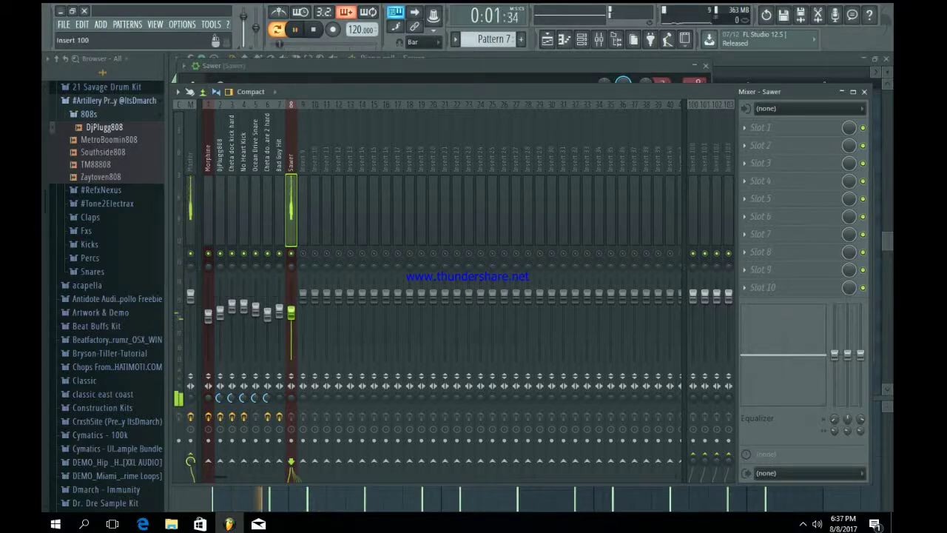
# Load Fruity Stereo Shaper in slot 1 of the Sawer mixer track and apply the preset that offsets delay and phase.
pyautogui.click(761, 127)
pyautogui.click(846, 43)
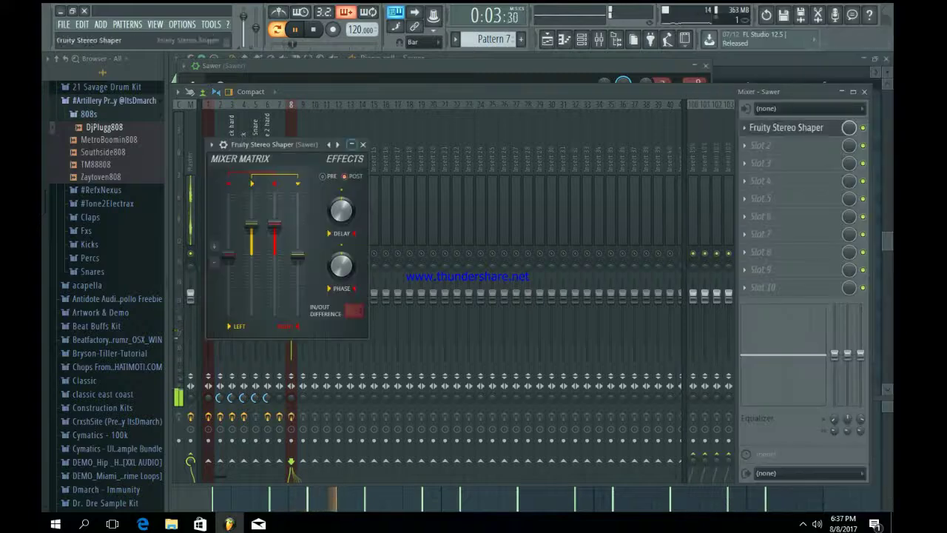
pyautogui.rightClick(338, 145)
pyautogui.moveTo(364, 154)
pyautogui.click(421, 244)
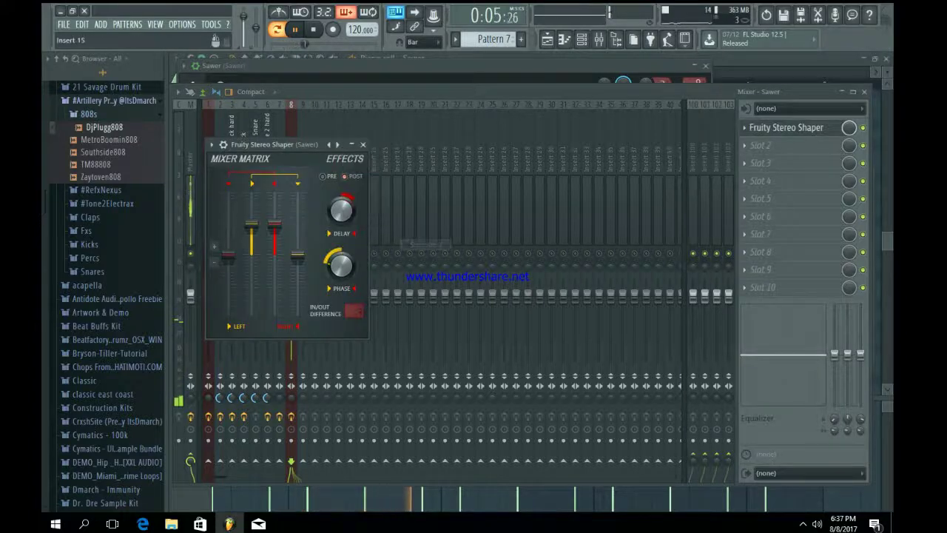
pyautogui.click(362, 144)
# Load Fruity Reeverb 2 in slot 2 of the Sawer mixer track and close its window.
pyautogui.click(760, 146)
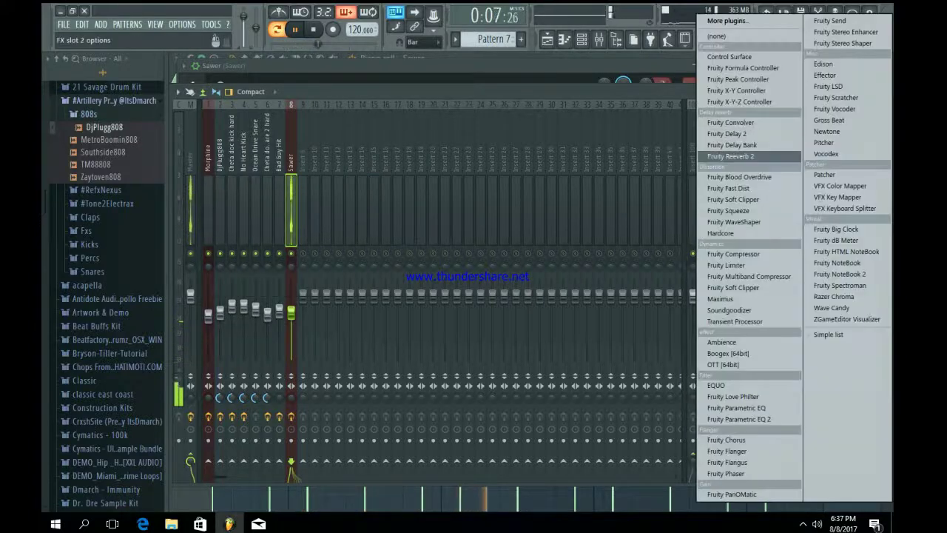
pyautogui.click(733, 154)
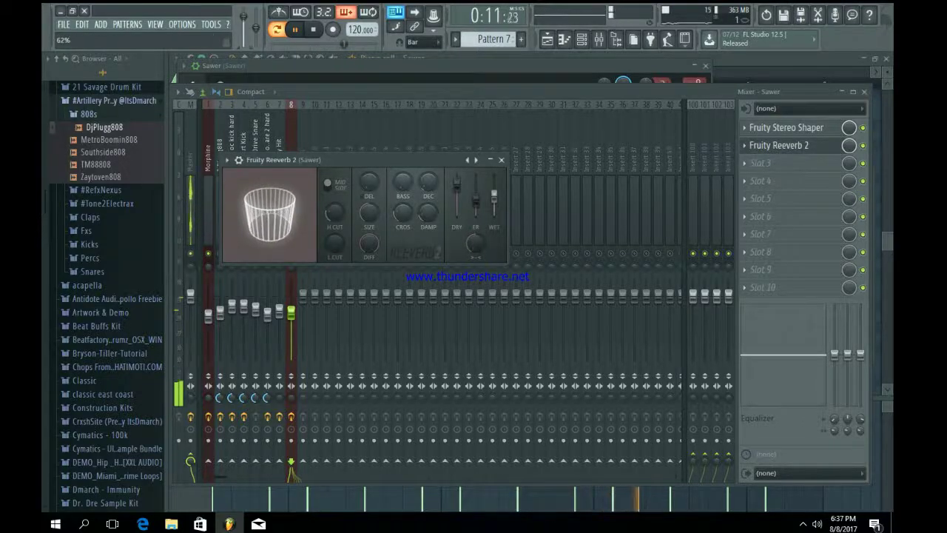
pyautogui.click(501, 159)
# Load Fruity Parametric EQ 2 in slot 3 of the Sawer mixer track and cut the lows with a steep high-pass on band 1.
pyautogui.click(761, 163)
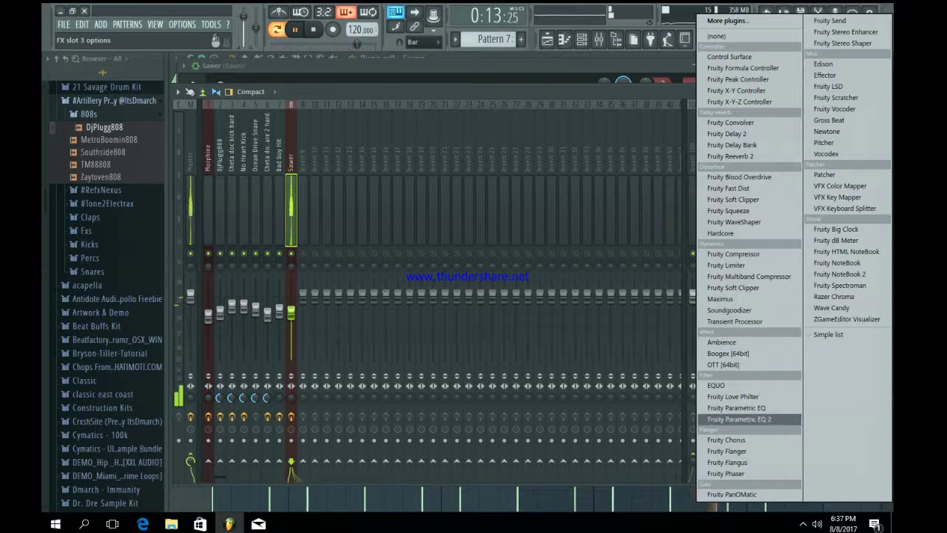
pyautogui.click(747, 414)
pyautogui.moveTo(292, 271); pyautogui.dragTo(313, 322)
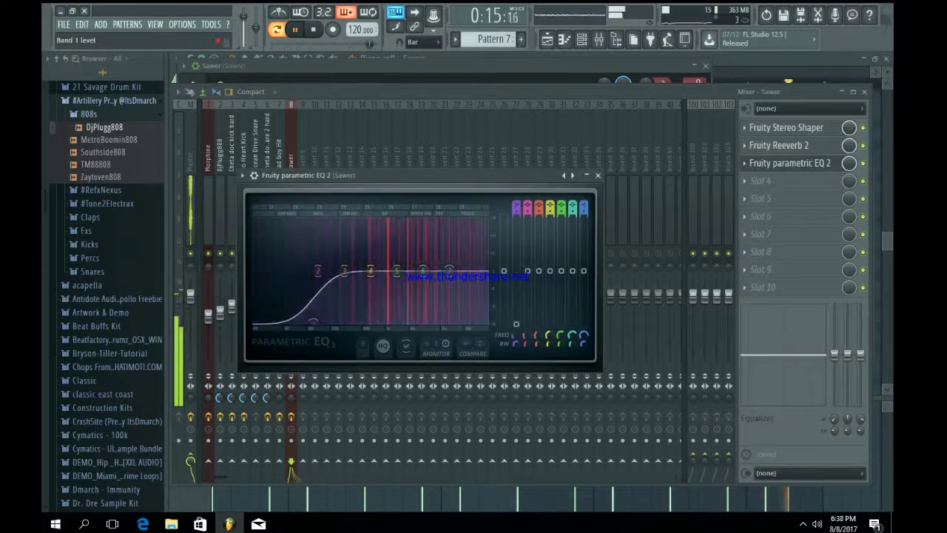
pyautogui.moveTo(517, 209); pyautogui.dragTo(516, 194)
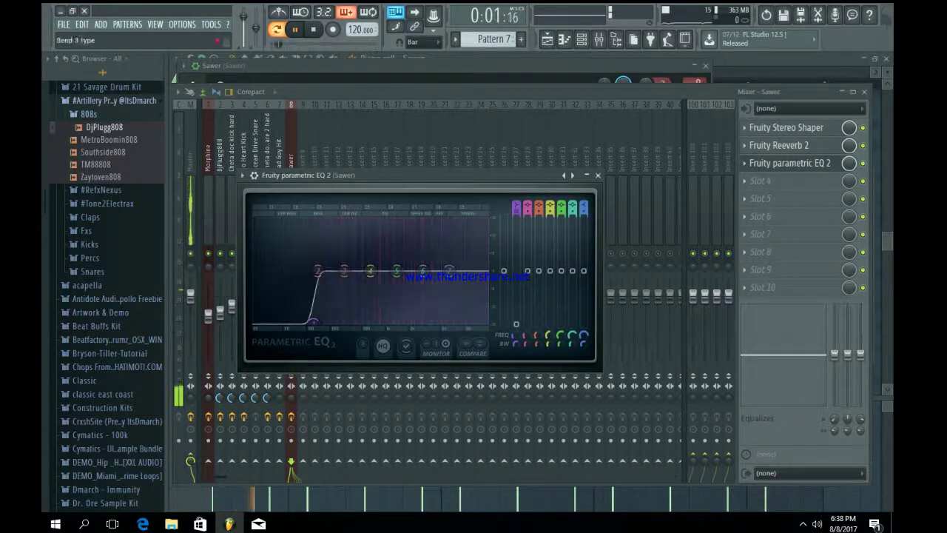
pyautogui.click(598, 176)
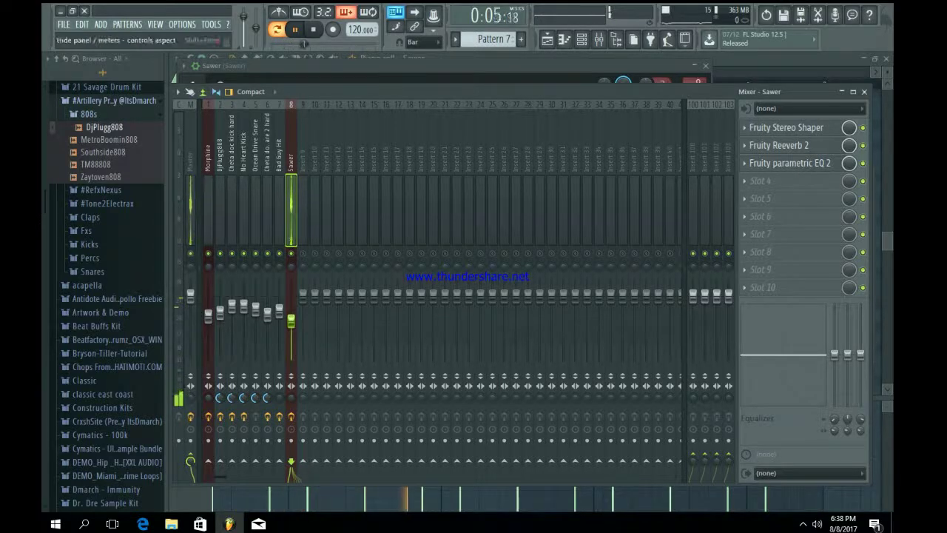
# Set the Morphine mixer track's fader to 71% and bring up the playlist.
pyautogui.click(208, 316)
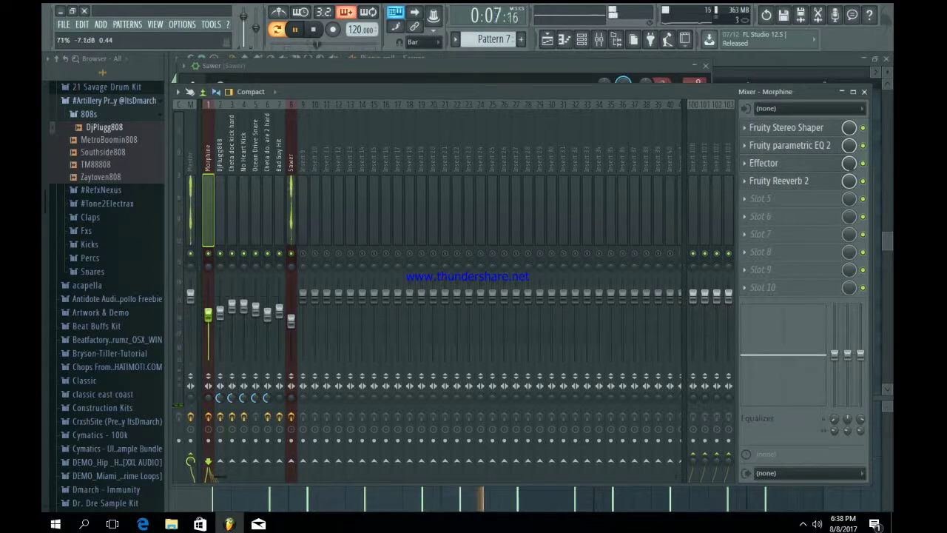
pyautogui.click(547, 38)
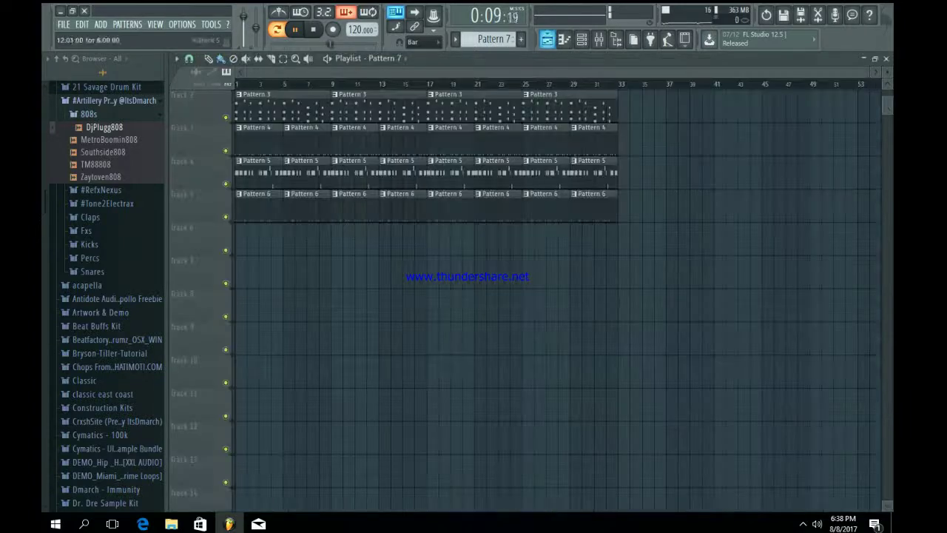
pyautogui.press('F5')
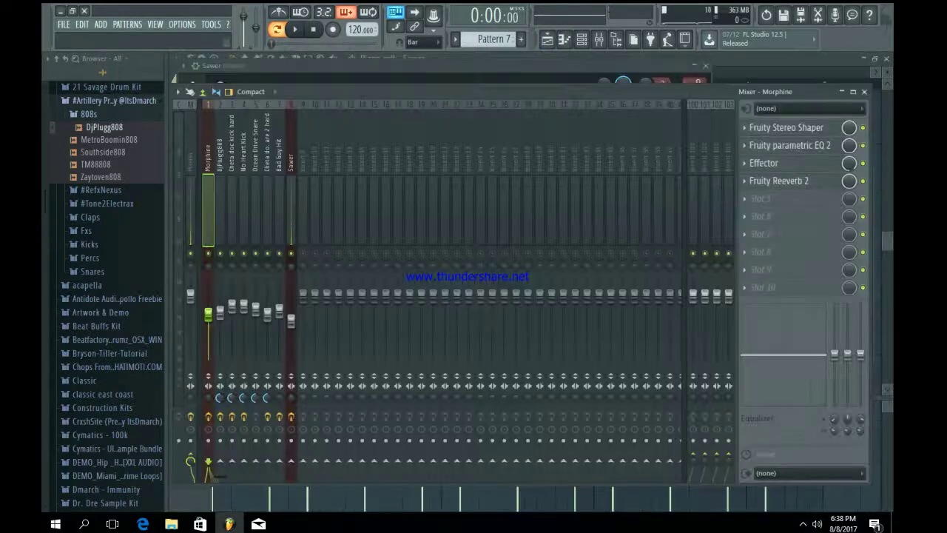
pyautogui.press('F5')
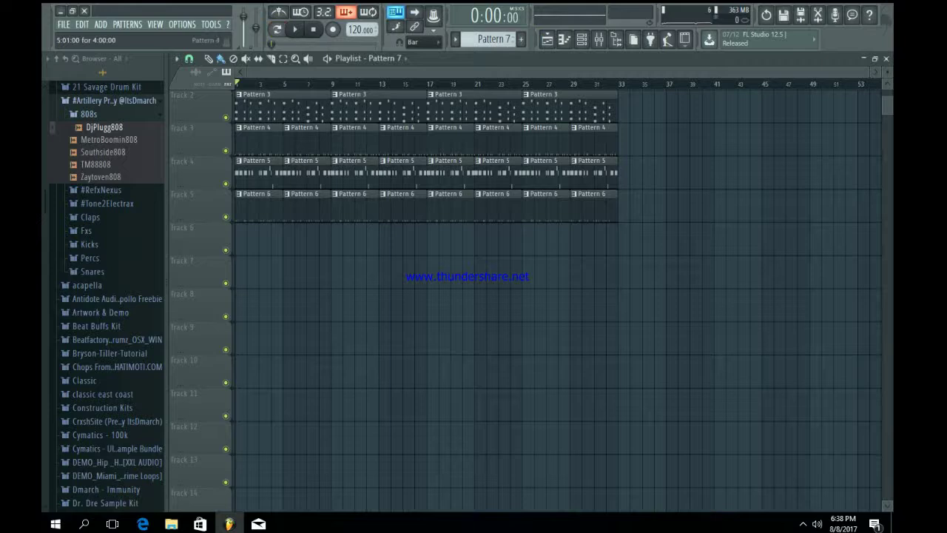
# Delete the Pattern 4, Pattern 5 and Pattern 6 clips from bars 1 to 8 of the playlist.
pyautogui.rightClick(305, 142)
pyautogui.rightClick(258, 142)
pyautogui.rightClick(302, 174)
pyautogui.rightClick(255, 175)
pyautogui.rightClick(248, 206)
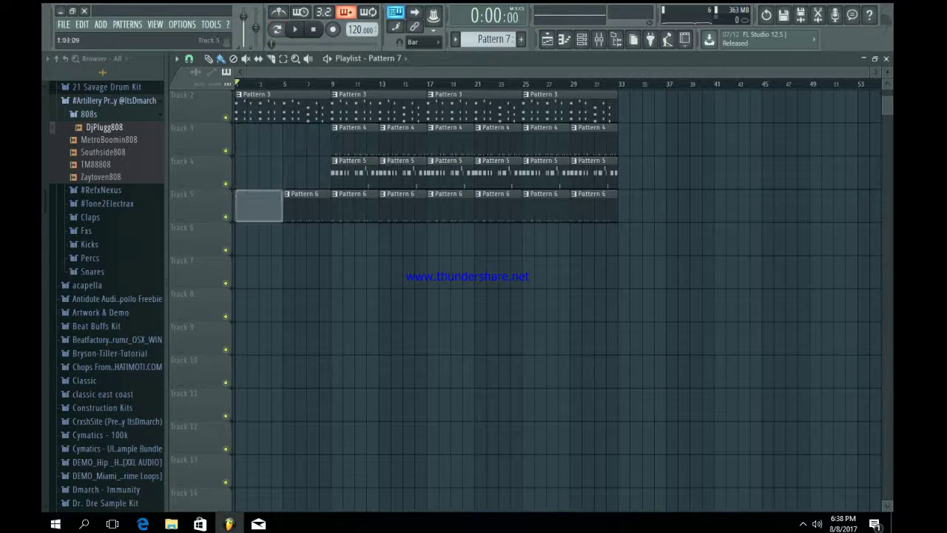
pyautogui.rightClick(304, 205)
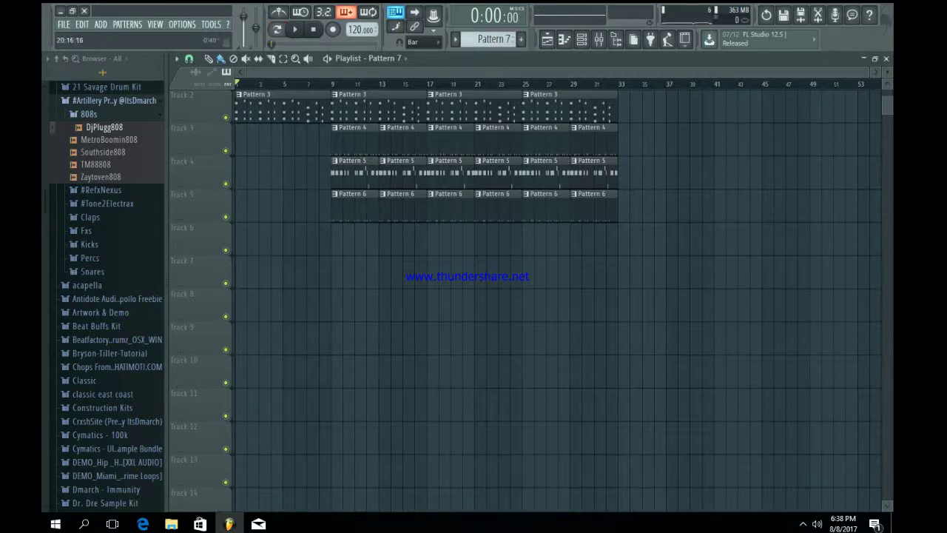
# Place Pattern 7 on track 6 at bar 25 and duplicate all clips of bars 25 to 32 to bar 33.
pyautogui.moveTo(447, 241); pyautogui.dragTo(531, 240)
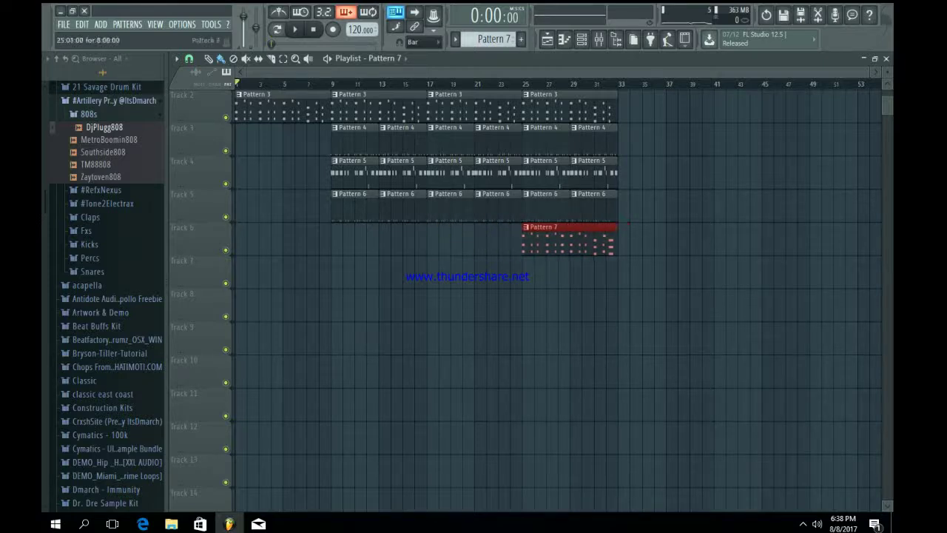
pyautogui.moveTo(694, 322); pyautogui.dragTo(545, 89)
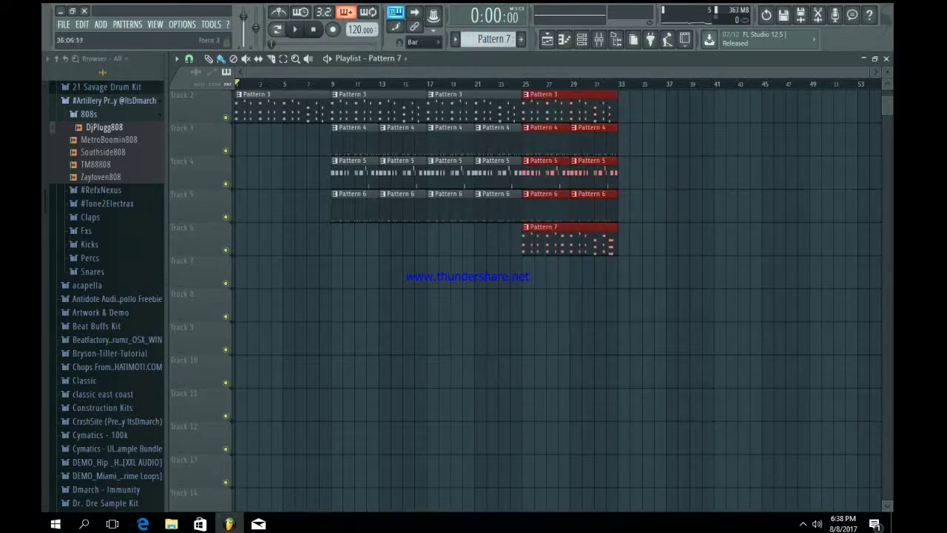
pyautogui.hotkey('ctrl', 'b')
# Duplicate the Pattern 3, 4, 5 and 6 clips of bars 9 to 24 so the copy fills bars 41 to 56.
pyautogui.moveTo(493, 256); pyautogui.dragTo(374, 93)
pyautogui.hotkey('ctrl', 'b')
pyautogui.hotkey('ctrl', 'b')
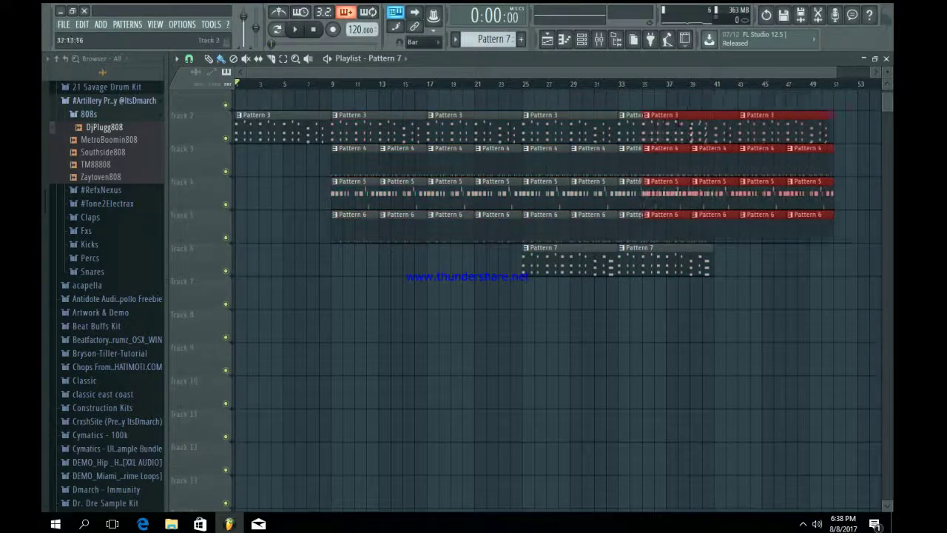
pyautogui.keyDown('ctrl'); pyautogui.click(690, 300); pyautogui.keyUp('ctrl')
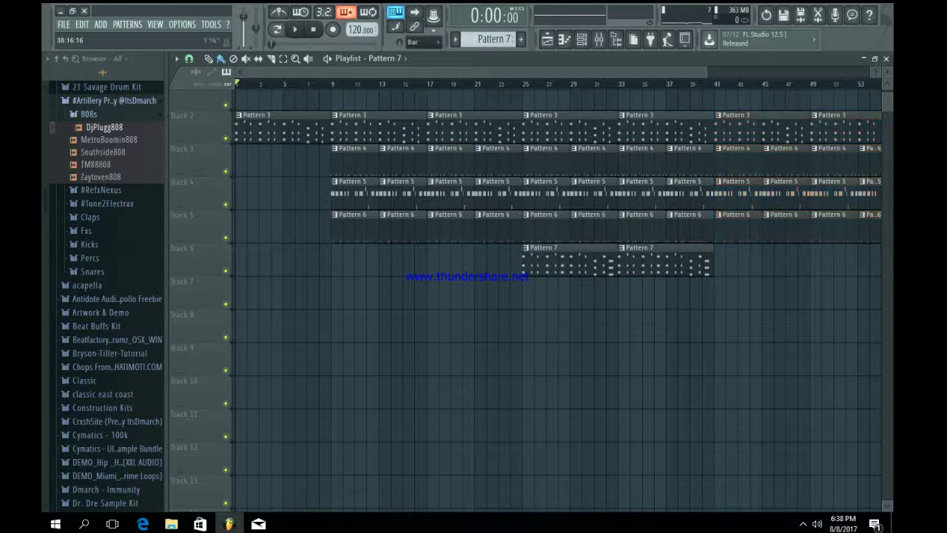
# Move all playlist clips up one track so that the Pattern 3 clips sit on track 1, and clear the selection.
pyautogui.scroll(3, 702, 296)
pyautogui.scroll(-4, 666, 274)
pyautogui.scroll(5, 625, 248)
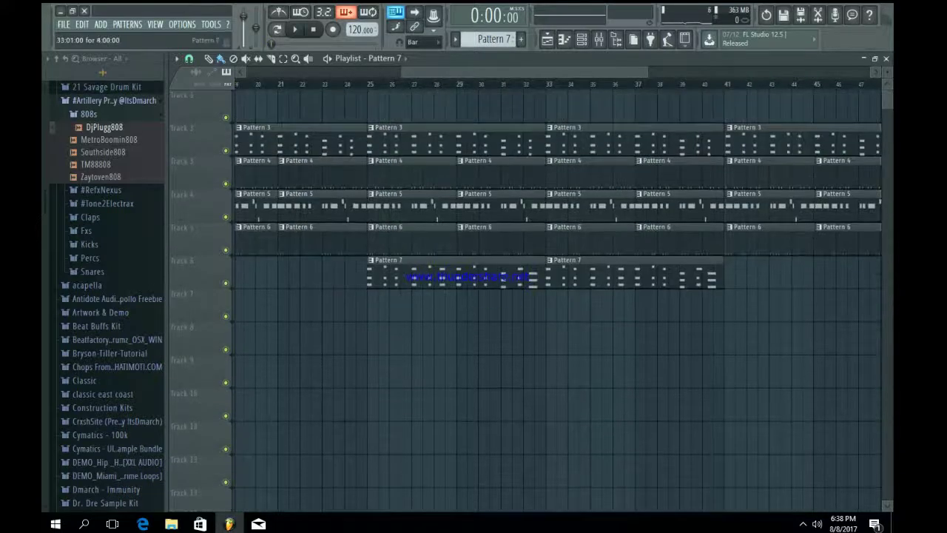
pyautogui.moveTo(633, 72); pyautogui.dragTo(872, 71)
pyautogui.moveTo(792, 341); pyautogui.dragTo(236, 101)
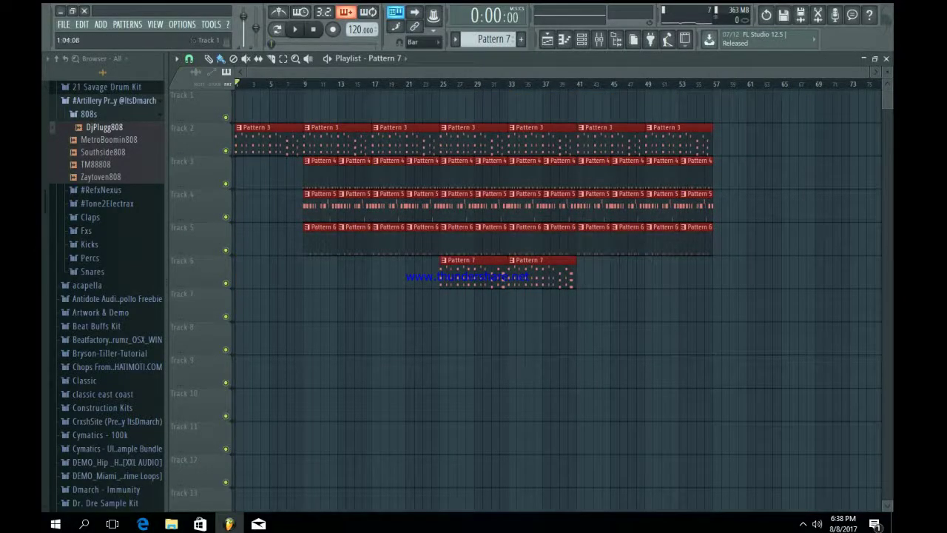
pyautogui.moveTo(240, 137); pyautogui.dragTo(240, 103)
pyautogui.keyDown('ctrl'); pyautogui.click(271, 239); pyautogui.keyUp('ctrl')
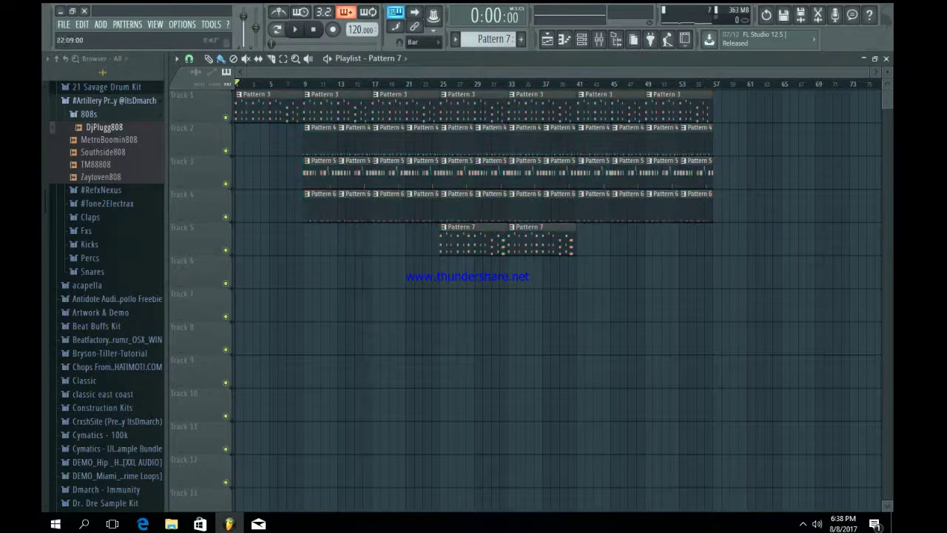
# Go back through the patterns in the channel rack to Pattern 1 and collapse the browser's folder structure.
pyautogui.click(581, 39)
pyautogui.scroll(4, 494, 39)
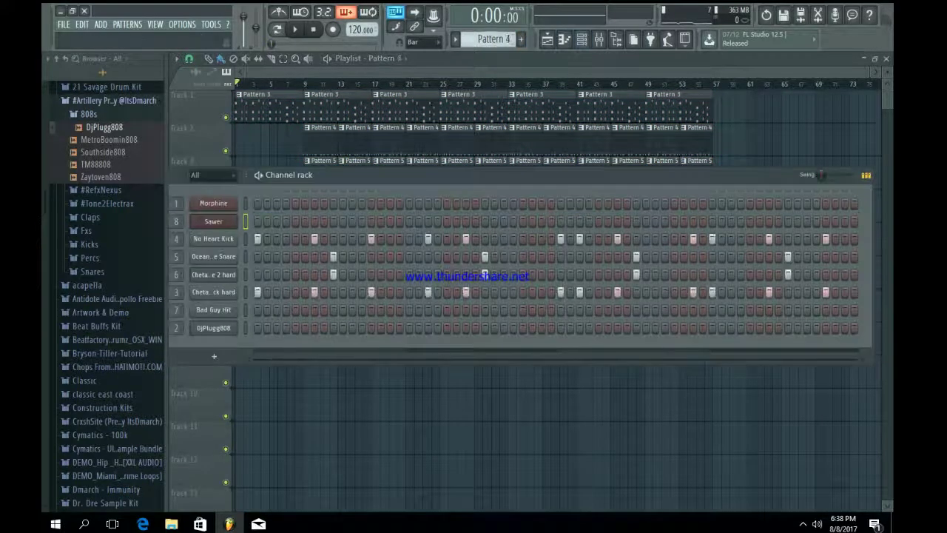
pyautogui.scroll(1, 494, 39)
pyautogui.click(547, 39)
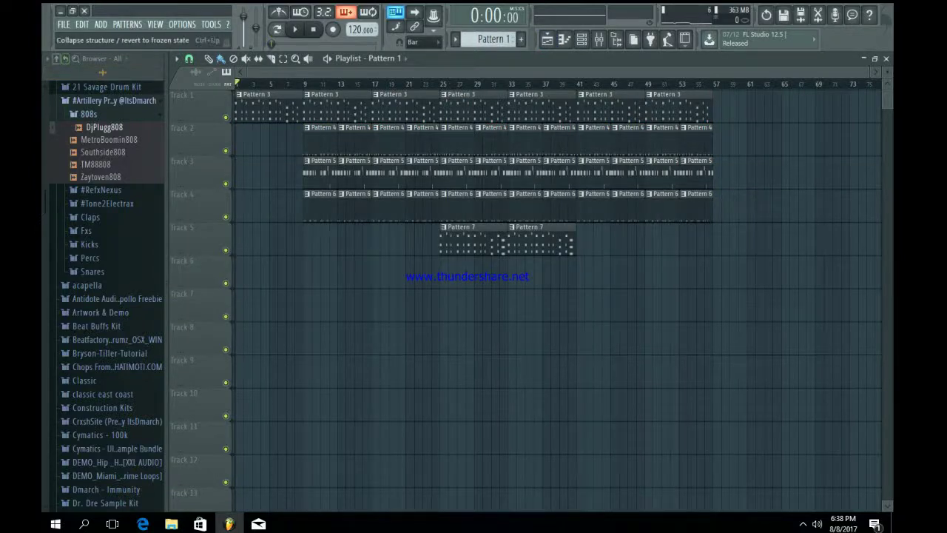
pyautogui.click(56, 58)
# Glance at the mixer, play the full arrangement from bar 1 and follow the playhead through its closing section.
pyautogui.click(598, 39)
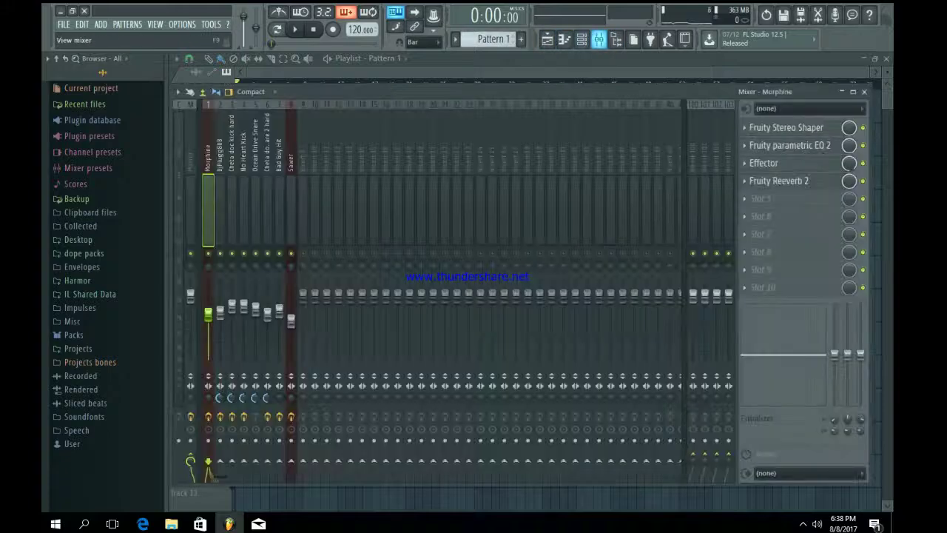
pyautogui.click(598, 39)
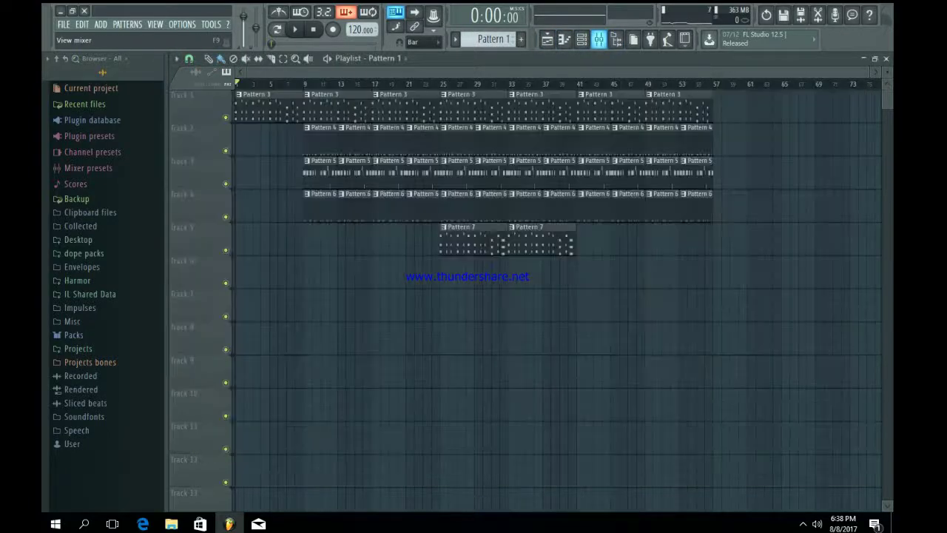
pyautogui.press('space')
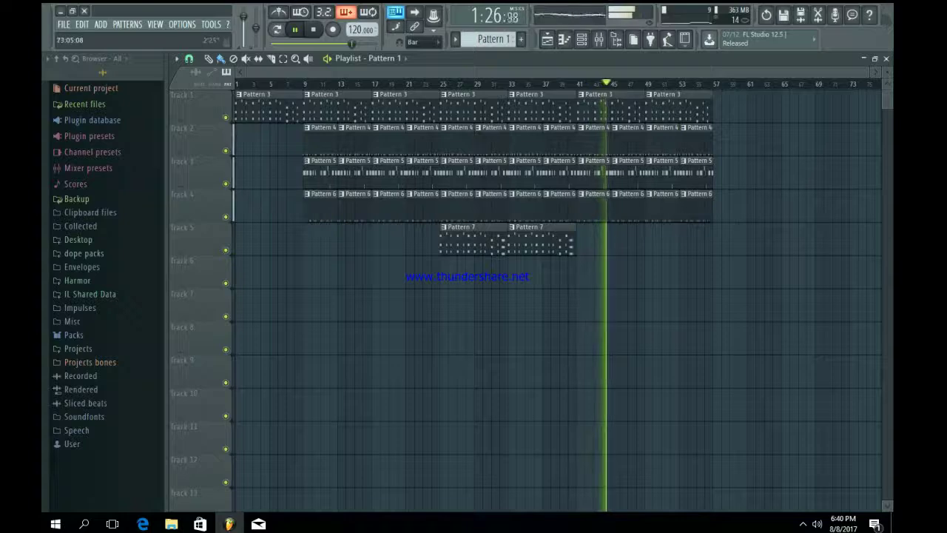
pyautogui.moveTo(870, 71); pyautogui.dragTo(808, 72)
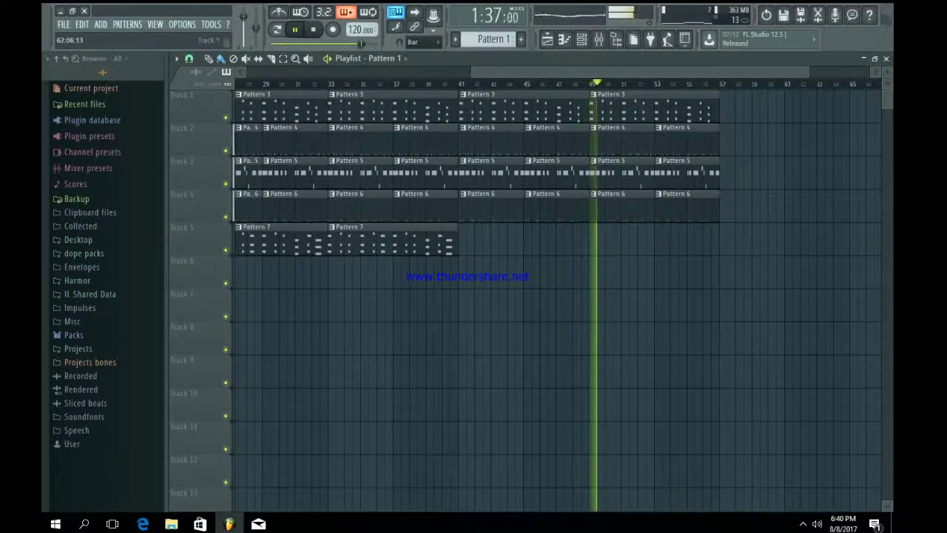